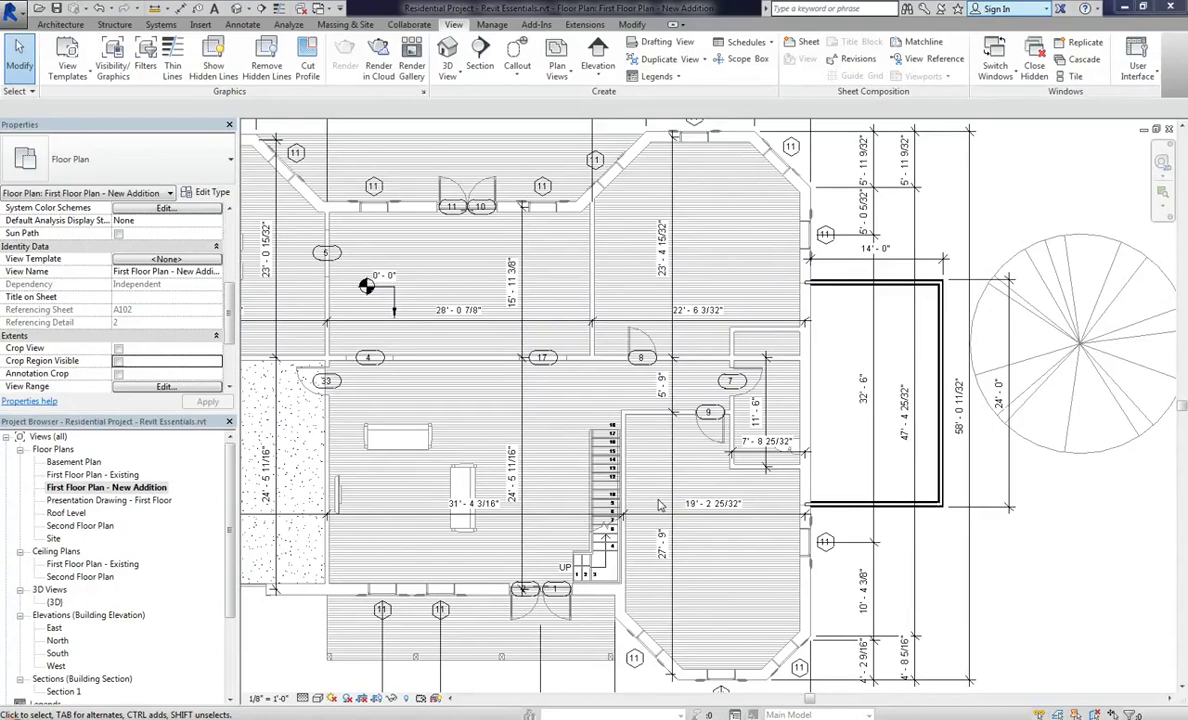
- Examine the new addition's walls on the first floor plan and how they meet and compare with the existing house
scroll(838, 305, "down", 2)
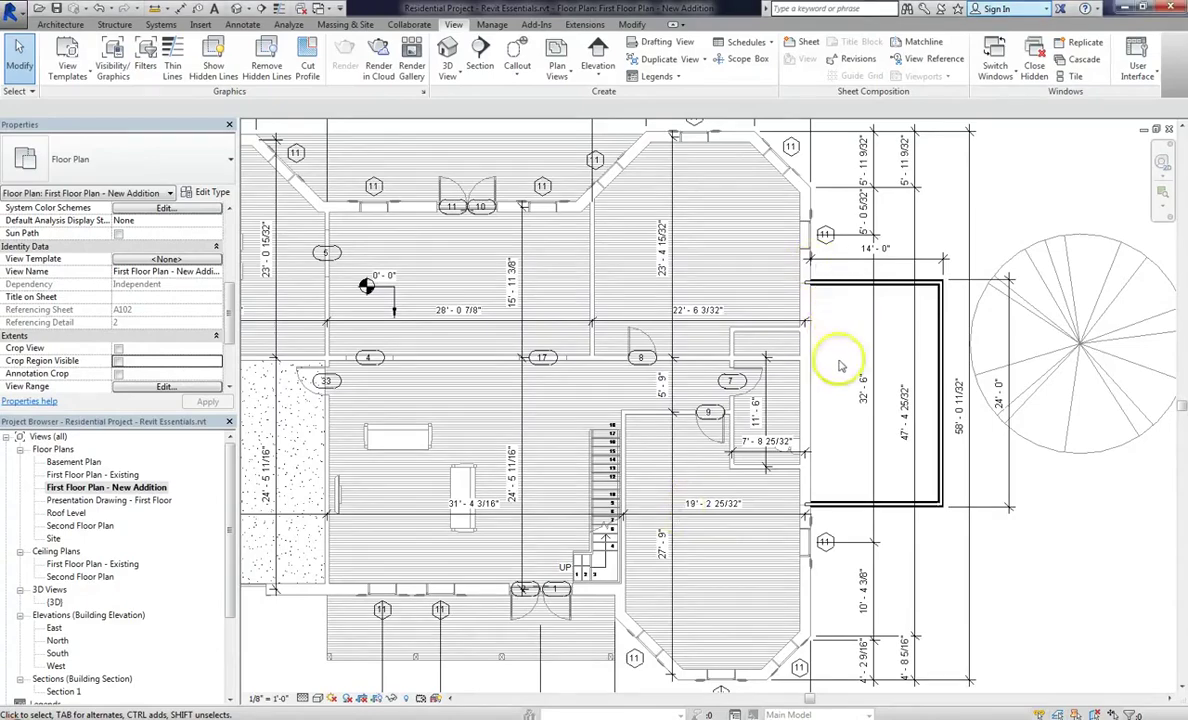
scroll(826, 390, "down", 1)
scroll(870, 490, "down", 1)
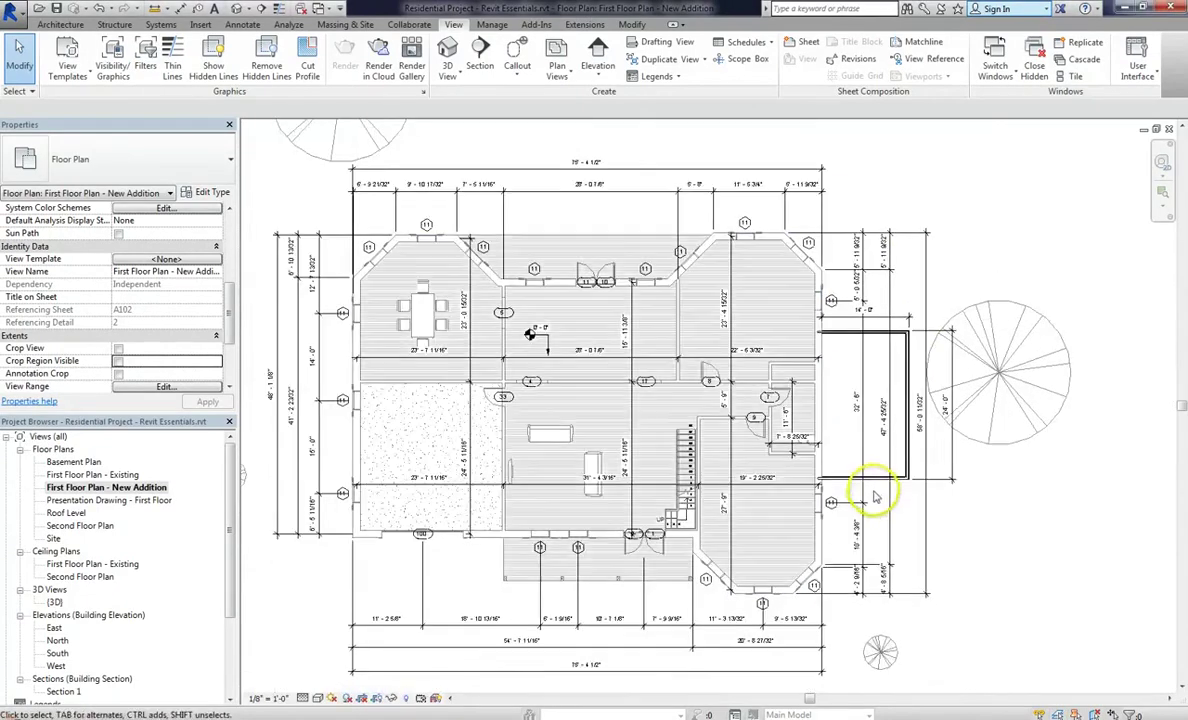
scroll(870, 495, "up", 3)
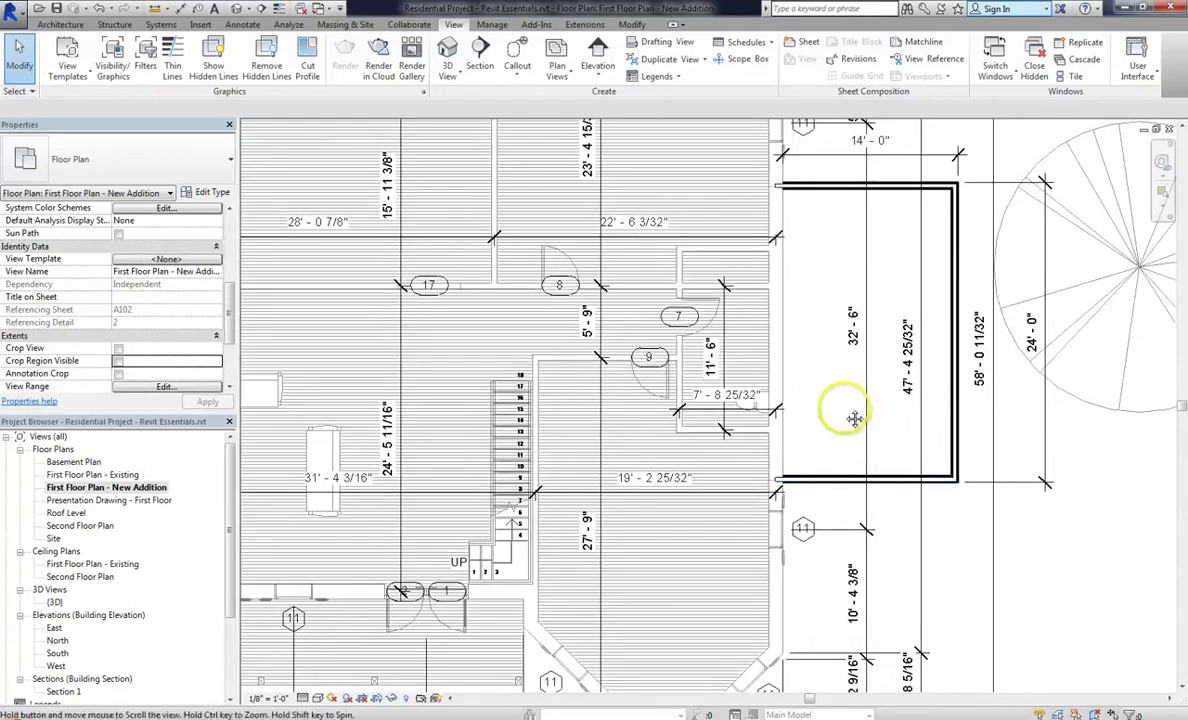
left_click(530, 338)
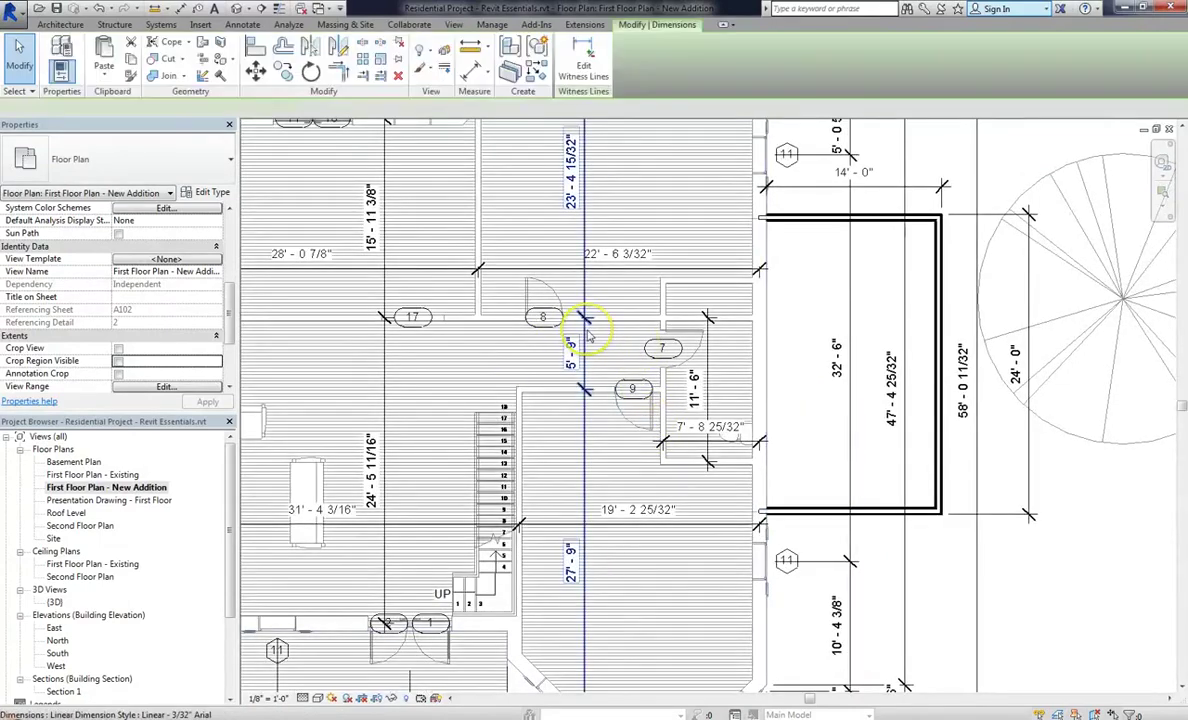
left_click(827, 331)
scroll(843, 379, "up", 2)
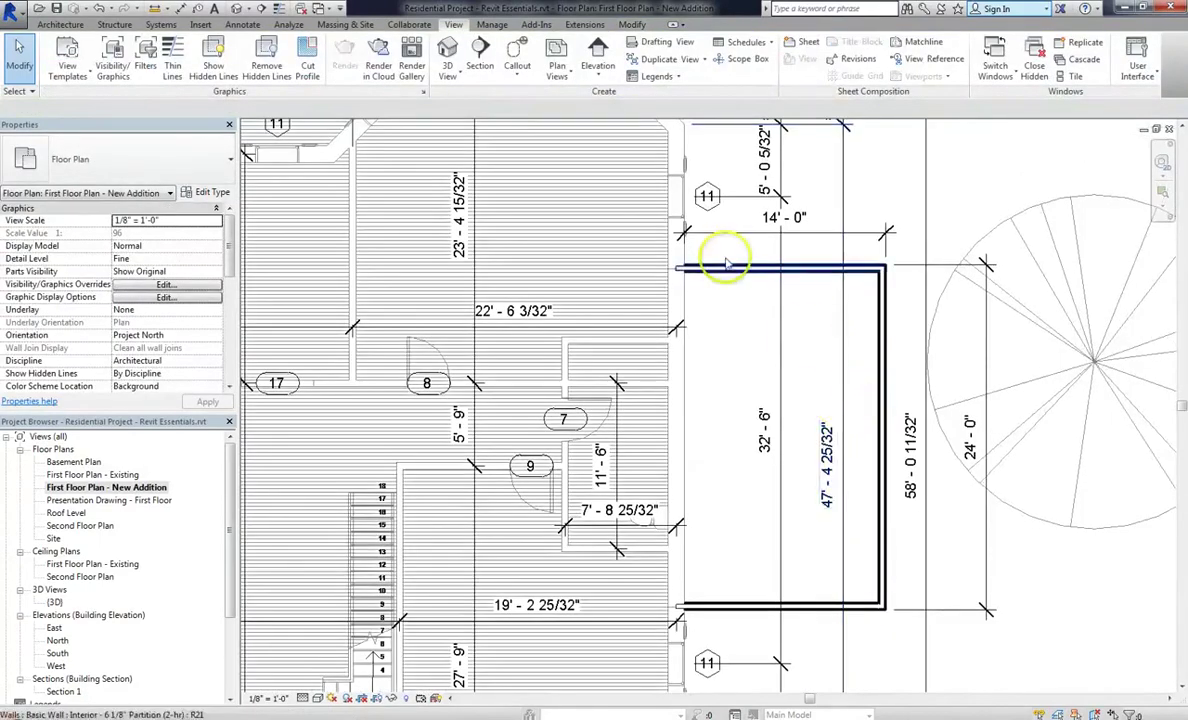
scroll(716, 268, "up", 3)
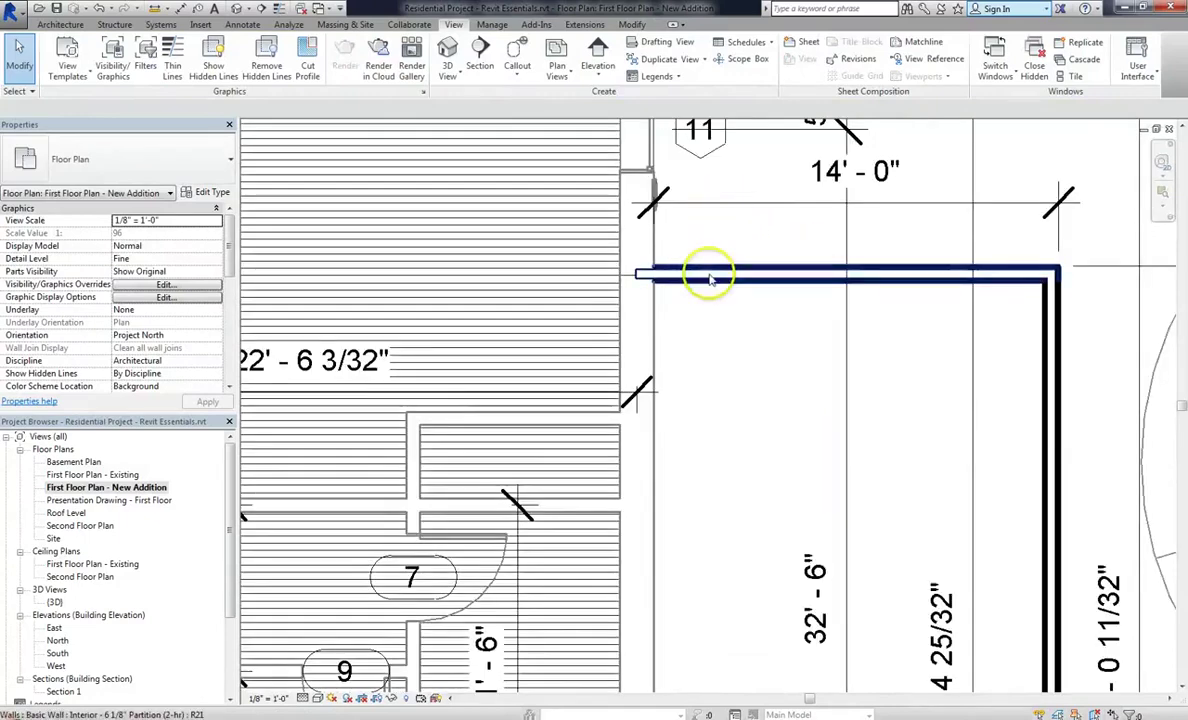
scroll(795, 130, "down", 3)
scroll(724, 265, "up", 3)
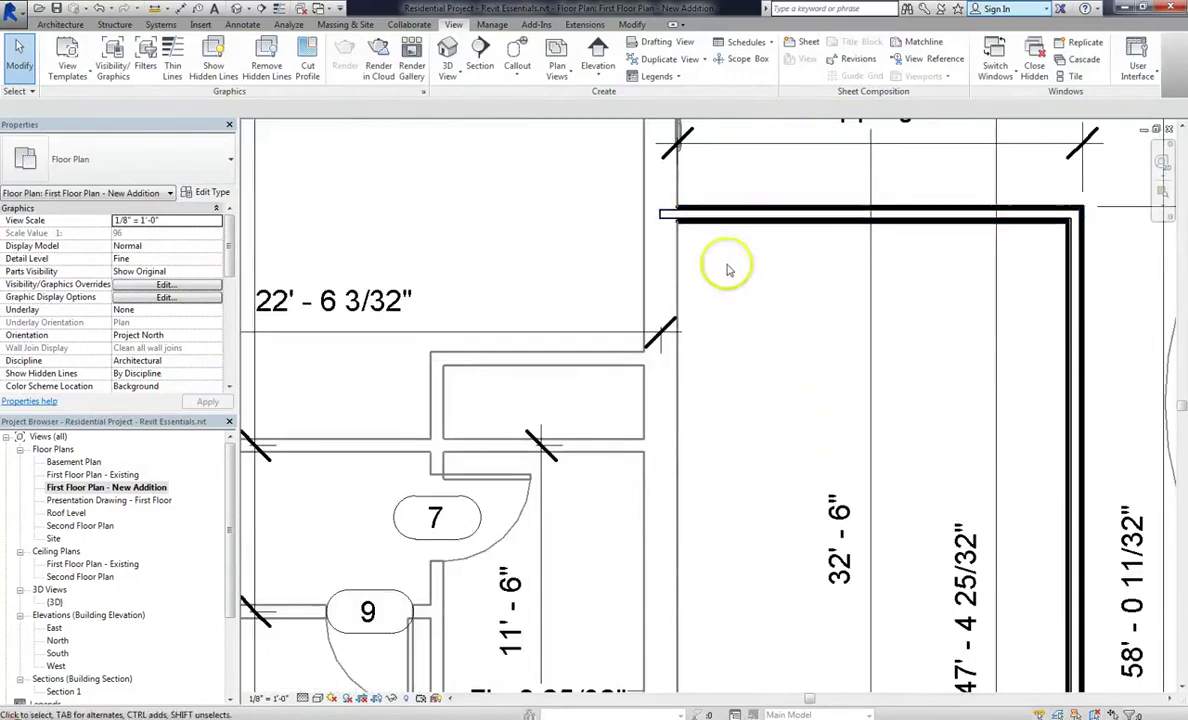
scroll(805, 255, "down", 5)
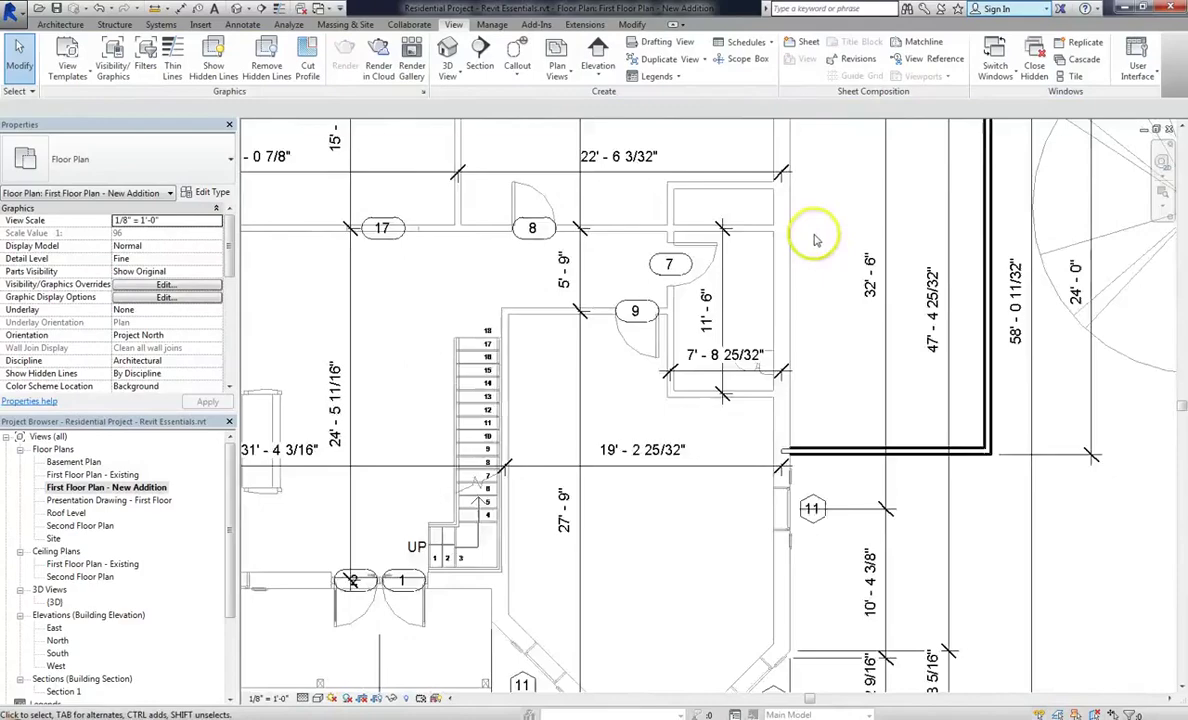
scroll(575, 450, "up", 2)
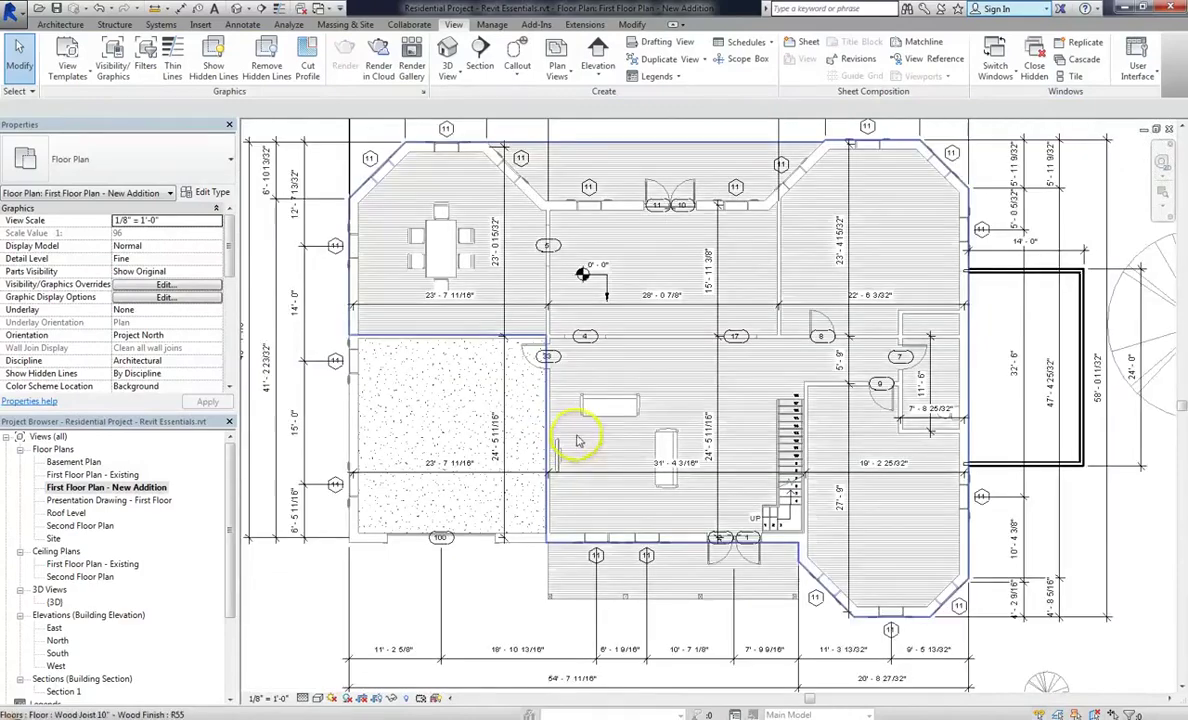
scroll(489, 320, "up", 2)
scroll(395, 424, "down", 2)
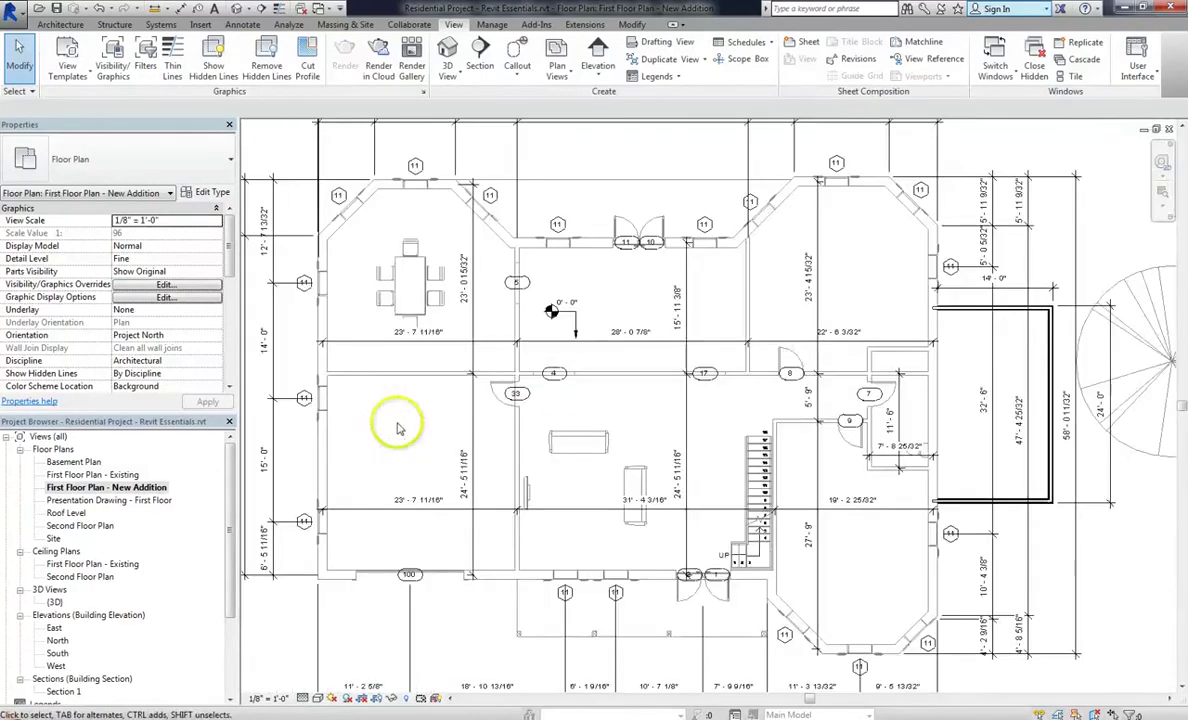
scroll(994, 551, "up", 1)
scroll(1005, 500, "up", 3)
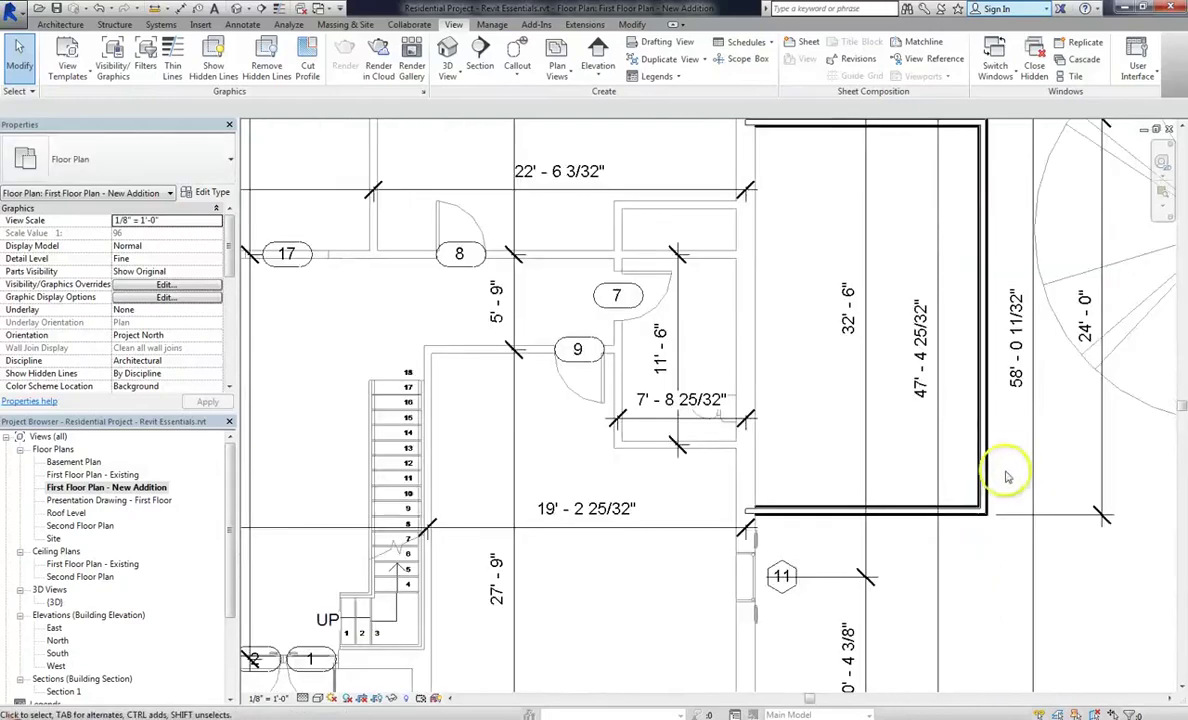
scroll(975, 548, "up", 2)
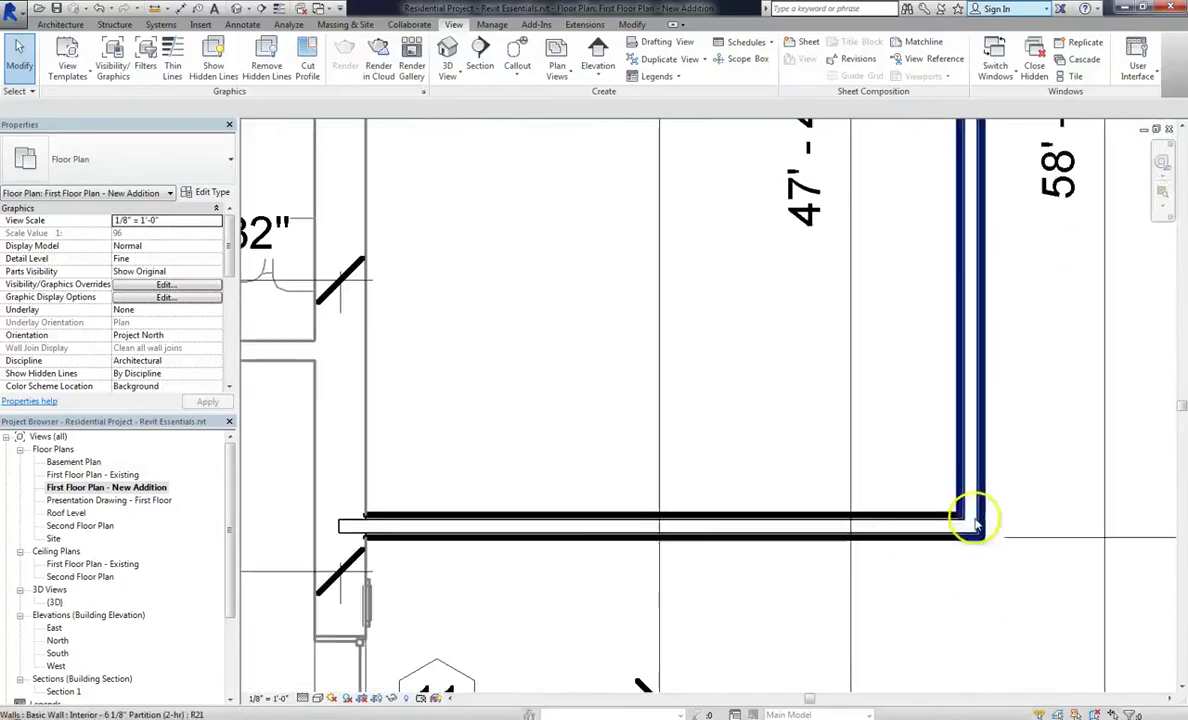
- Cycle the floor plan view's detail level through Coarse and Medium and back to Fine
left_click(317, 699)
left_click(303, 699)
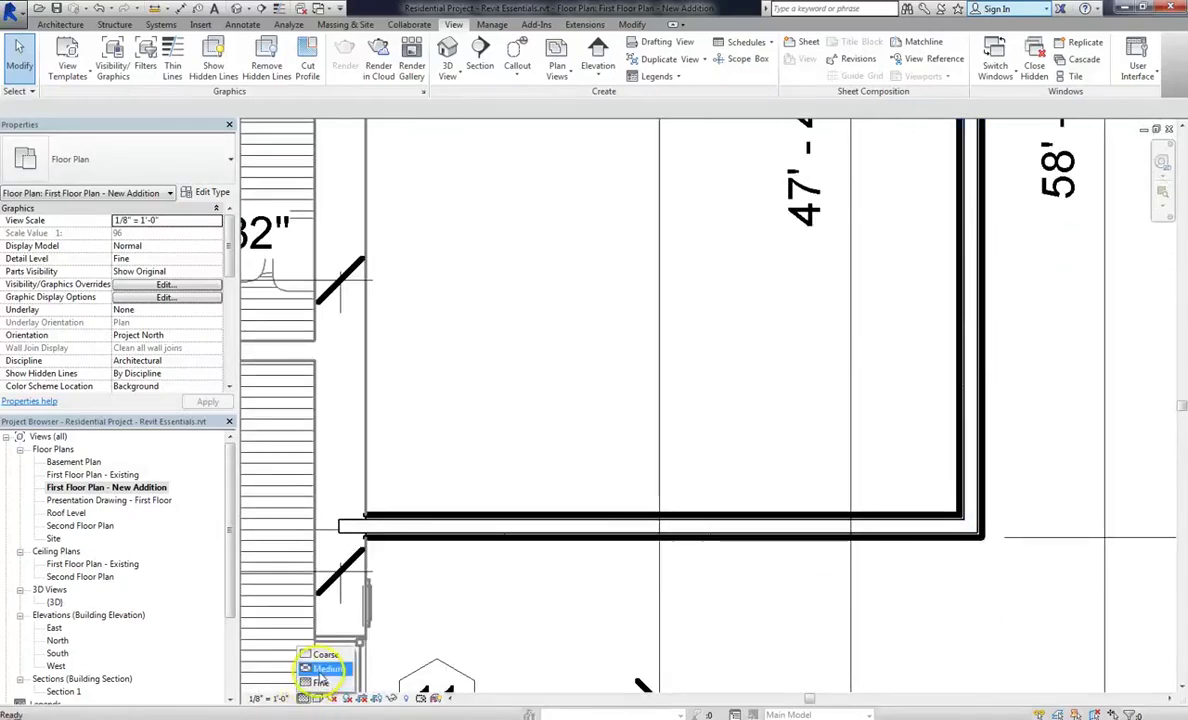
left_click(327, 656)
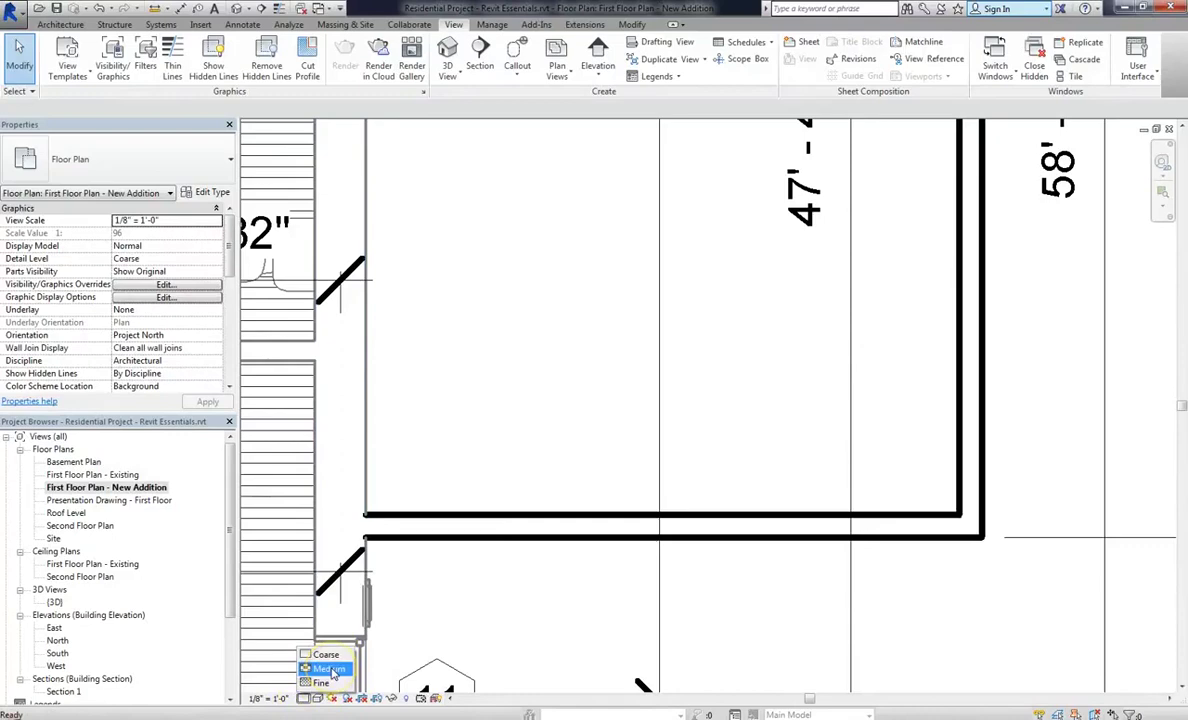
left_click(330, 670)
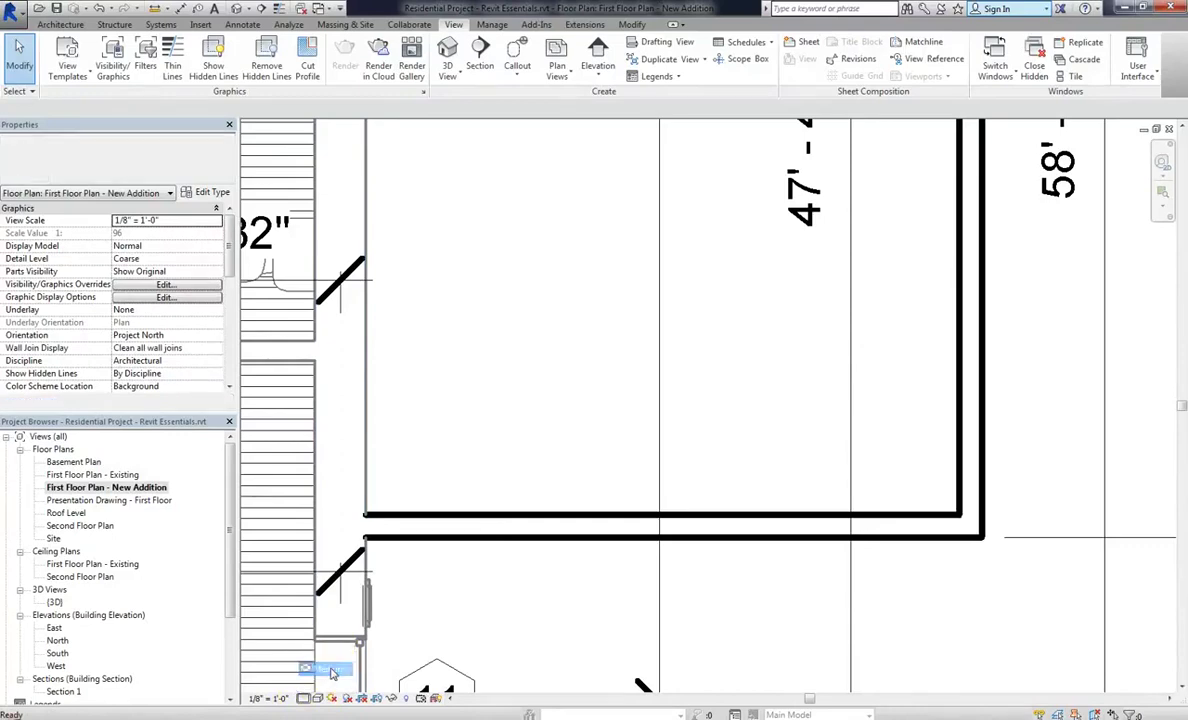
left_click(305, 697)
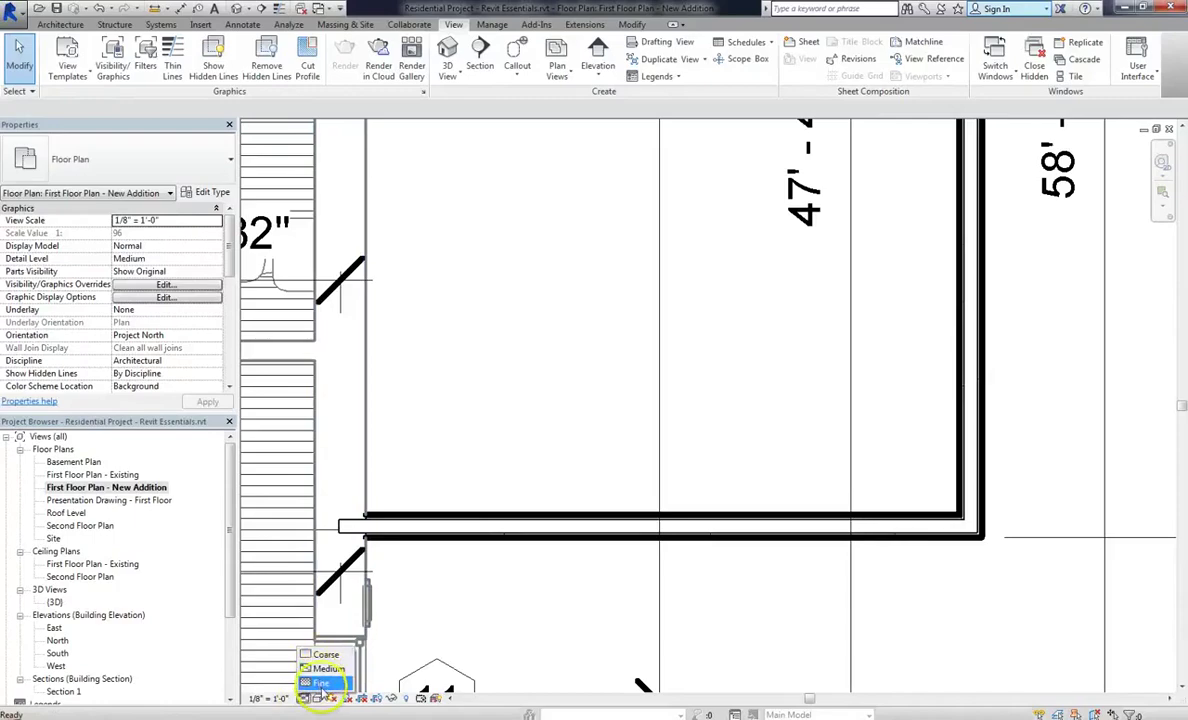
left_click(322, 683)
- Open the project's phasing settings and review how each phase filter treats new, existing, demolished and temporary elements
scroll(875, 494, "down", 5)
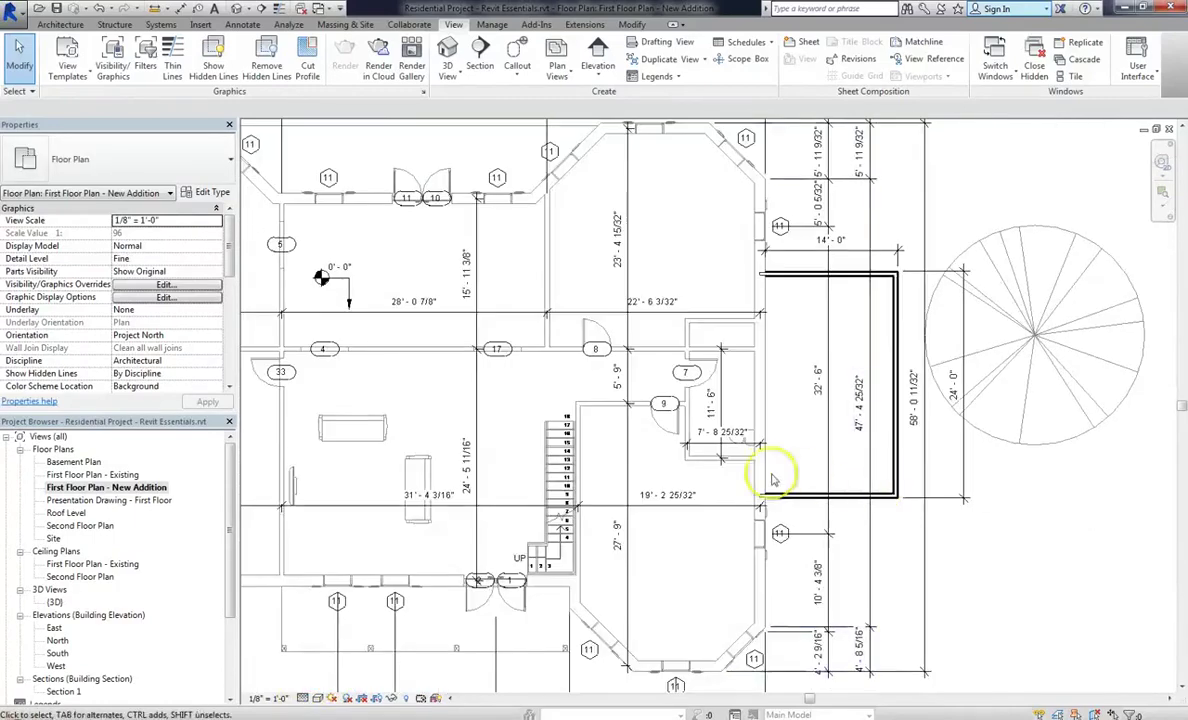
scroll(589, 471, "down", 3)
scroll(650, 450, "up", 2)
scroll(350, 627, "down", 1)
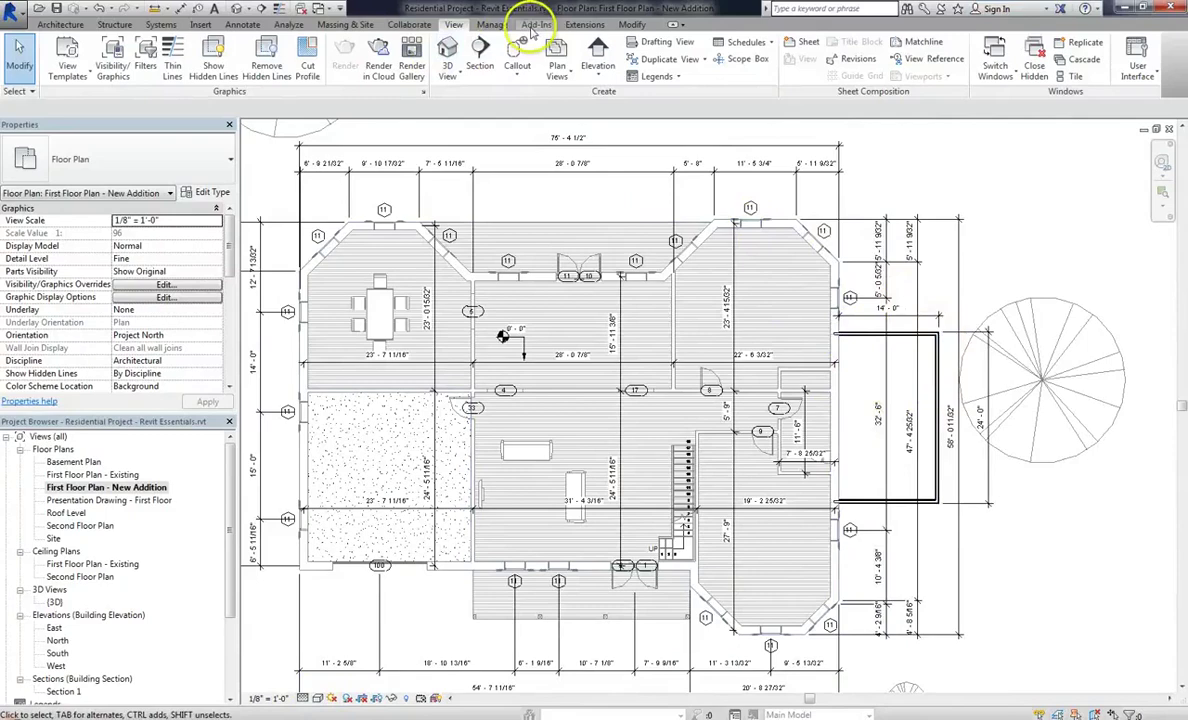
left_click(492, 24)
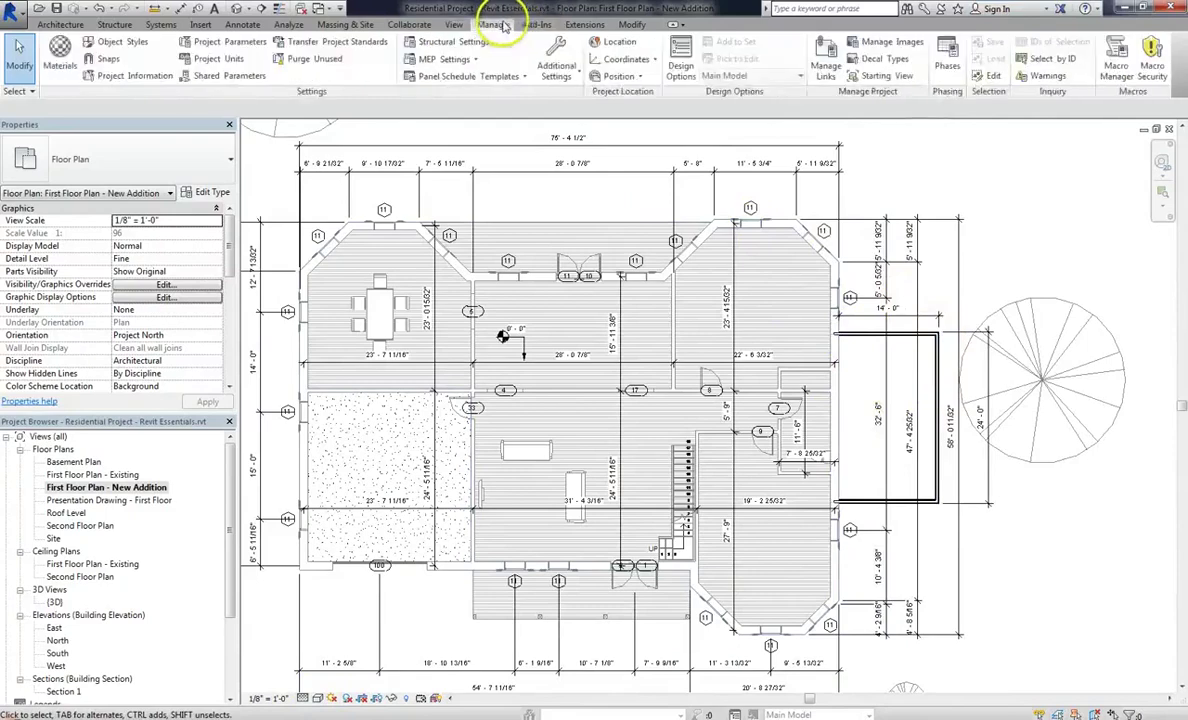
left_click(949, 62)
left_click(428, 227)
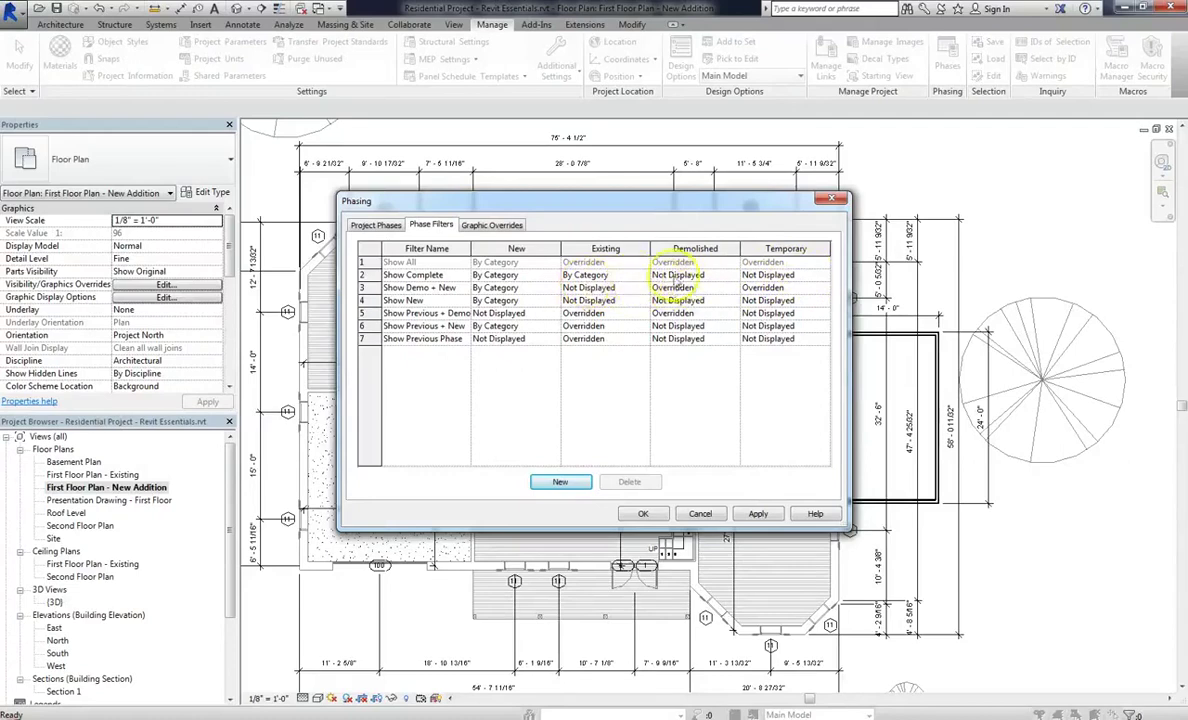
- Set the display of New elements in the Show Complete phase filter to Overridden
left_click(552, 276)
left_click(553, 276)
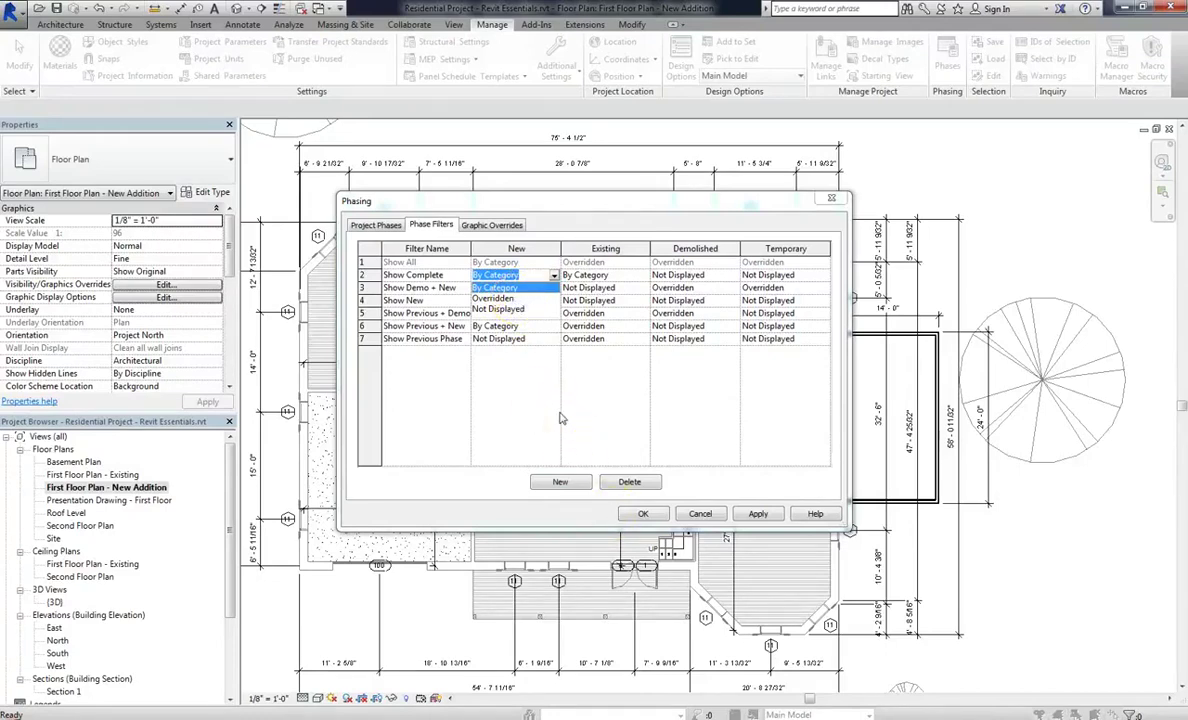
left_click(493, 298)
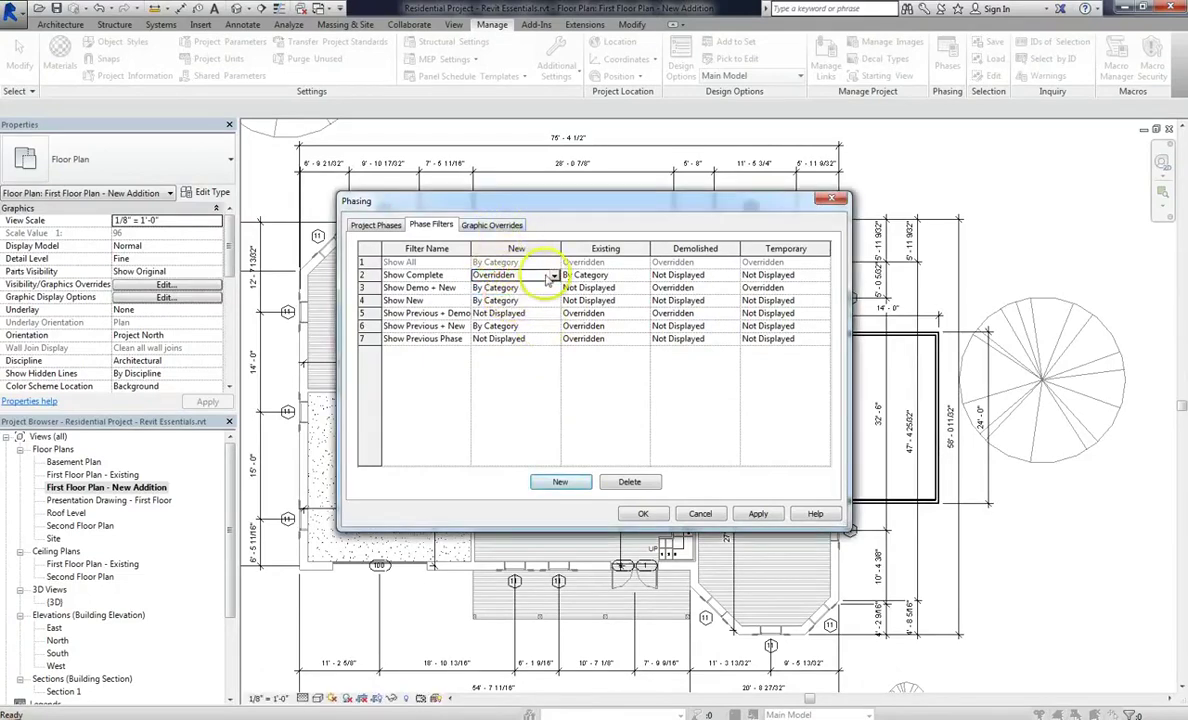
- Review the graphic overrides for each phase status and the list of project phases, and return to the phase filters
left_click(491, 225)
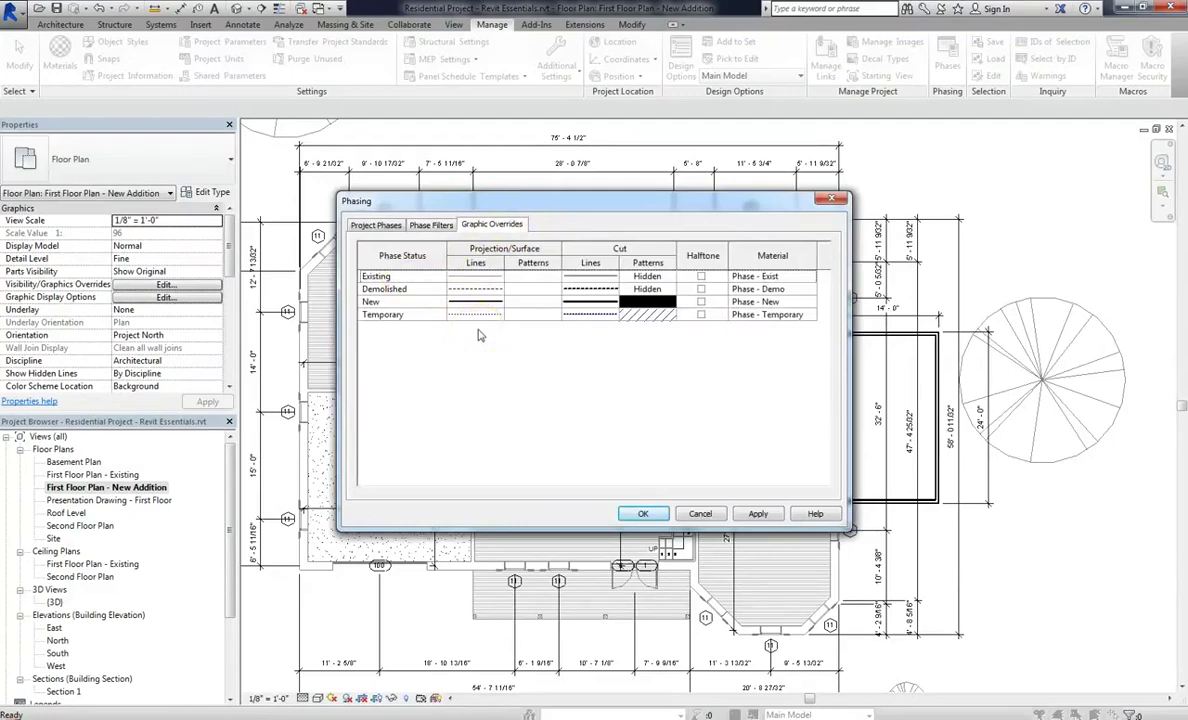
left_click(376, 225)
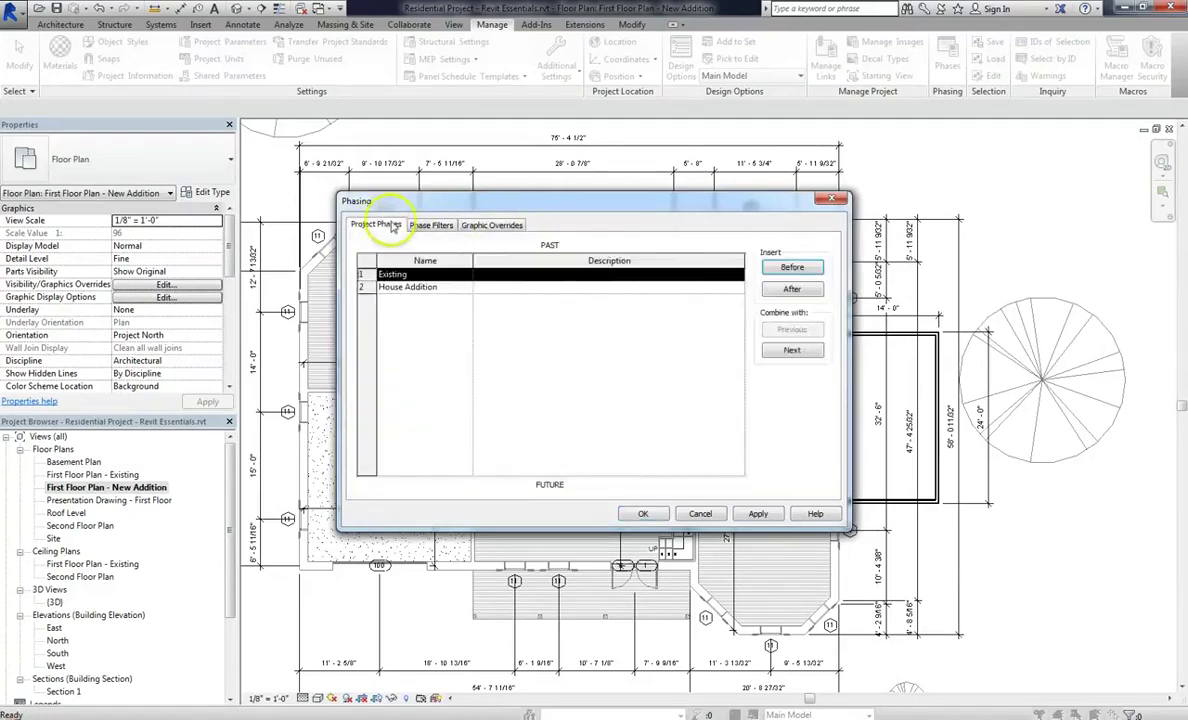
left_click(433, 225)
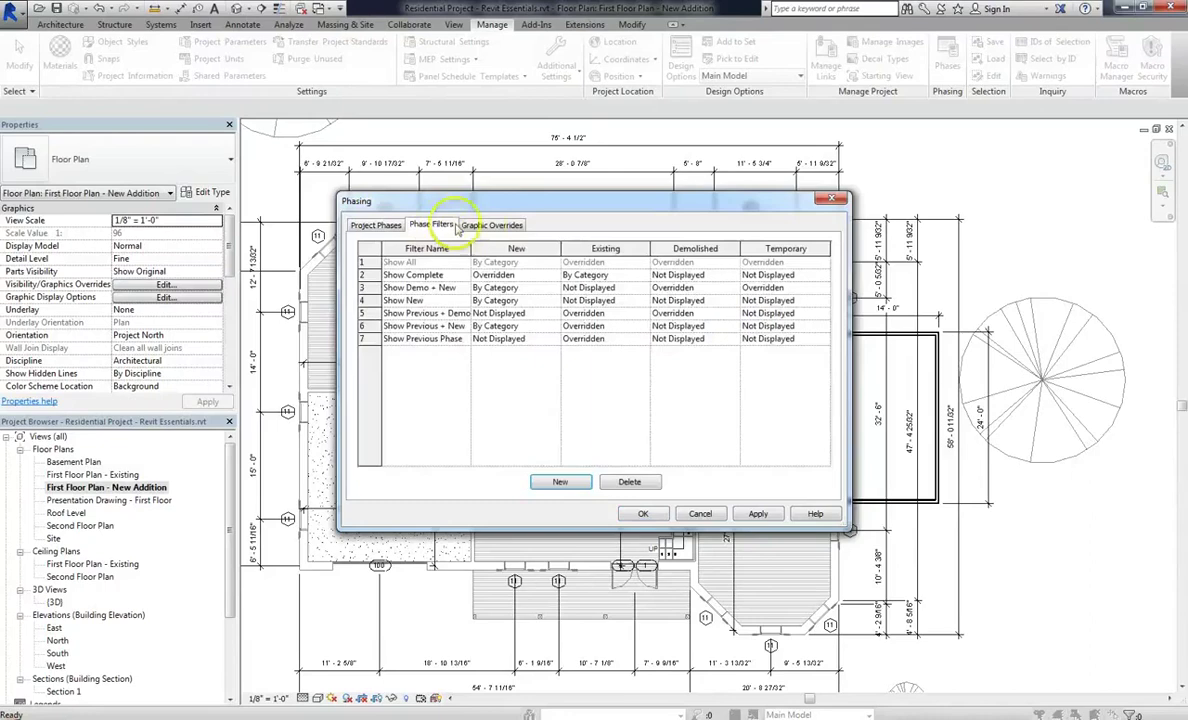
- Set both Existing and New elements to By Category in the Show Complete phase filter and accept the phasing settings
left_click(630, 275)
left_click(643, 275)
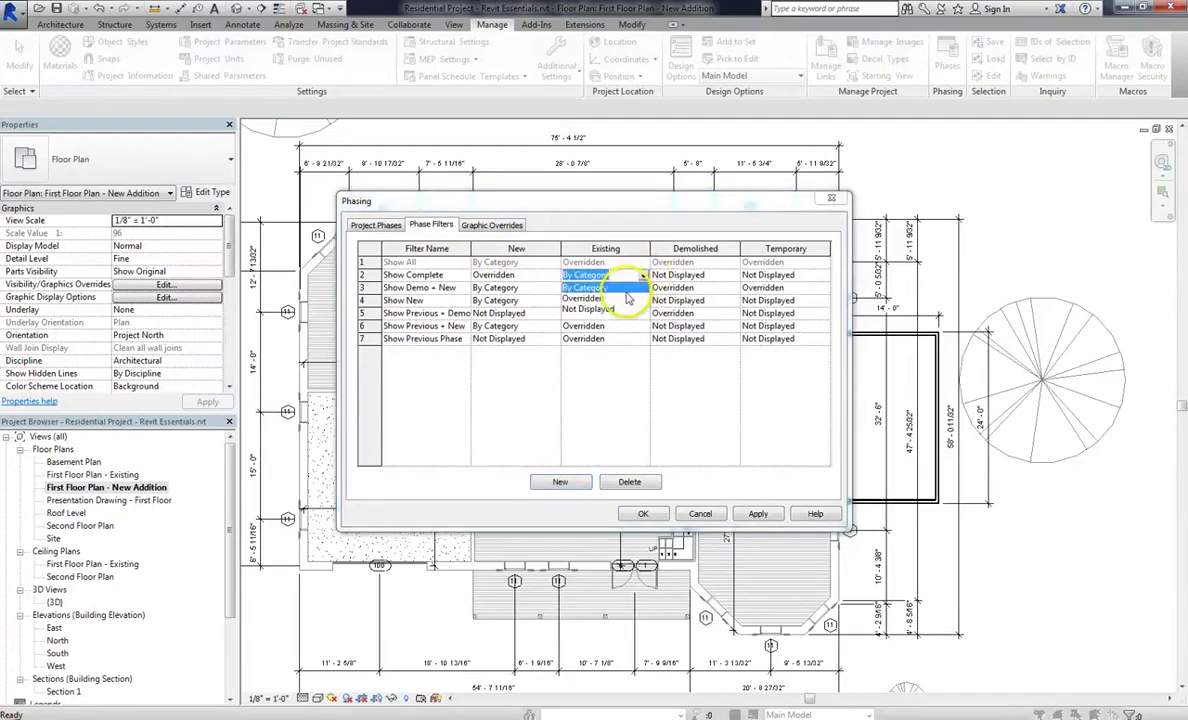
left_click(627, 290)
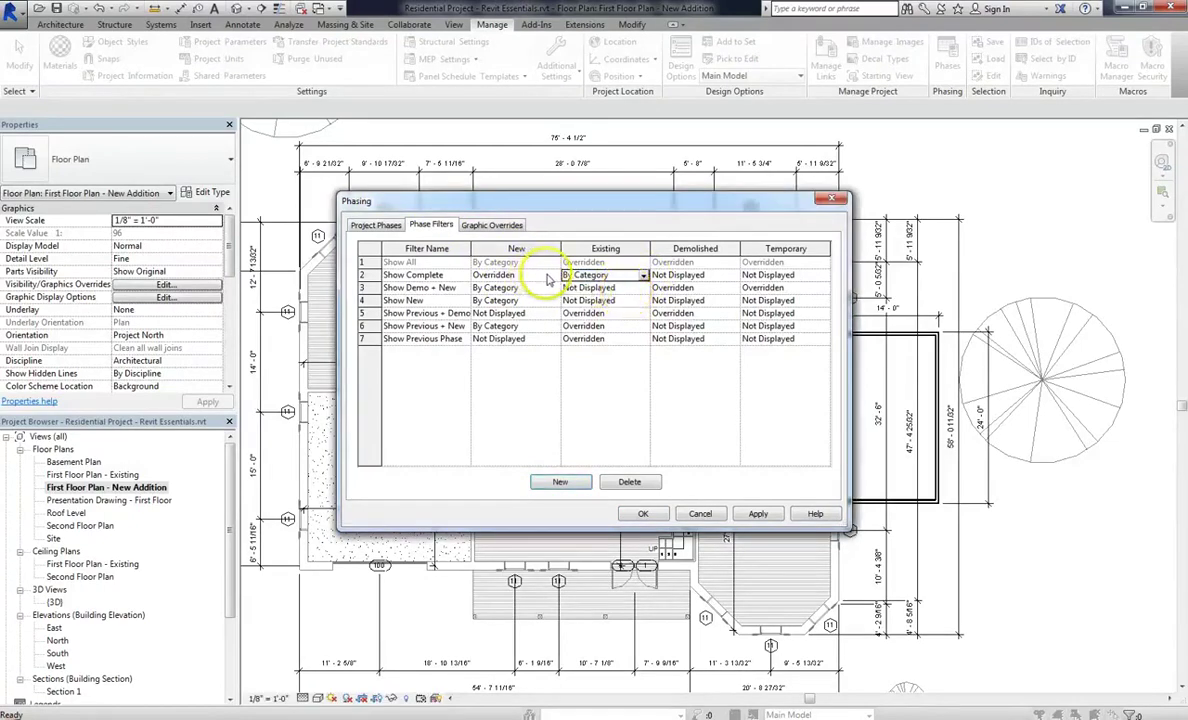
left_click(530, 275)
left_click(553, 275)
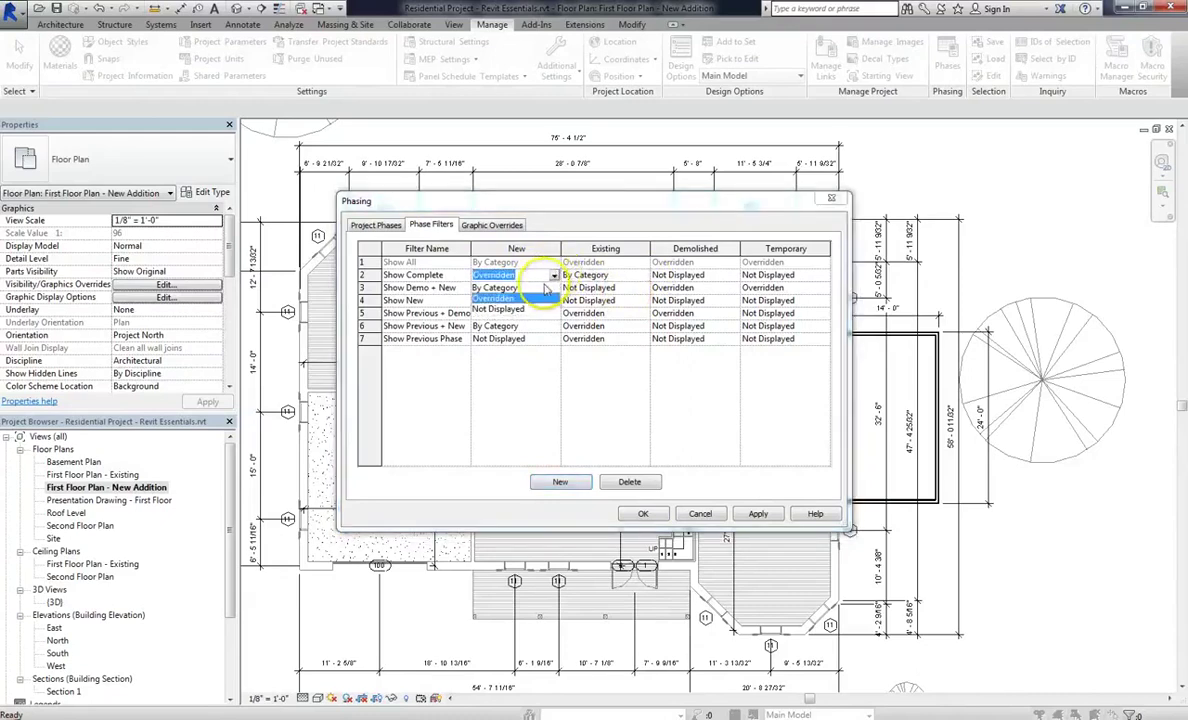
left_click(544, 289)
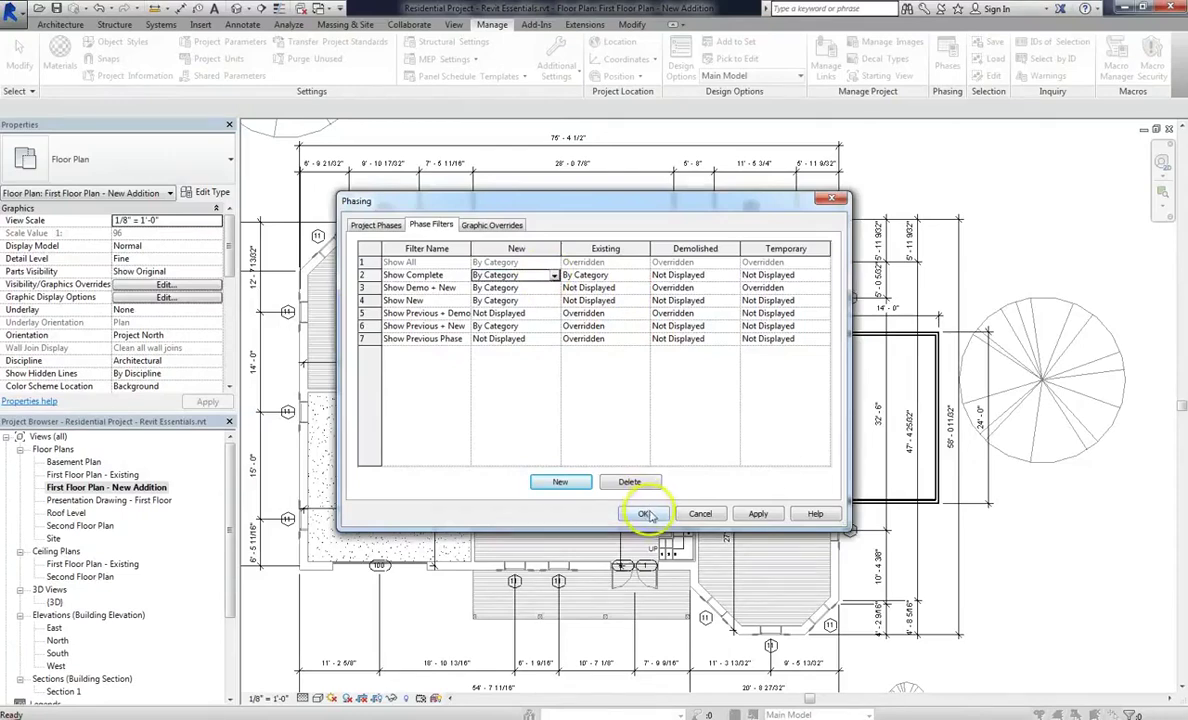
left_click(645, 514)
- Set the phase filter of the First Floor Plan - New Addition view to Show Complete
scroll(867, 477, "up", 6)
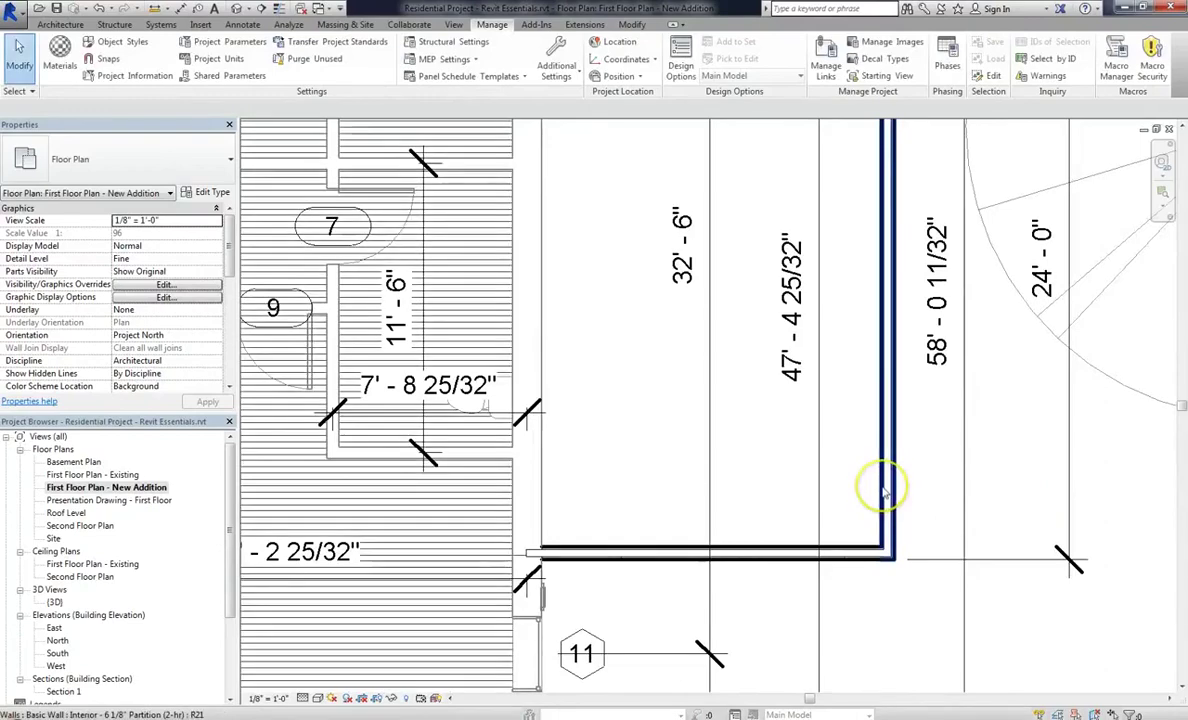
scroll(232, 320, "down", 6)
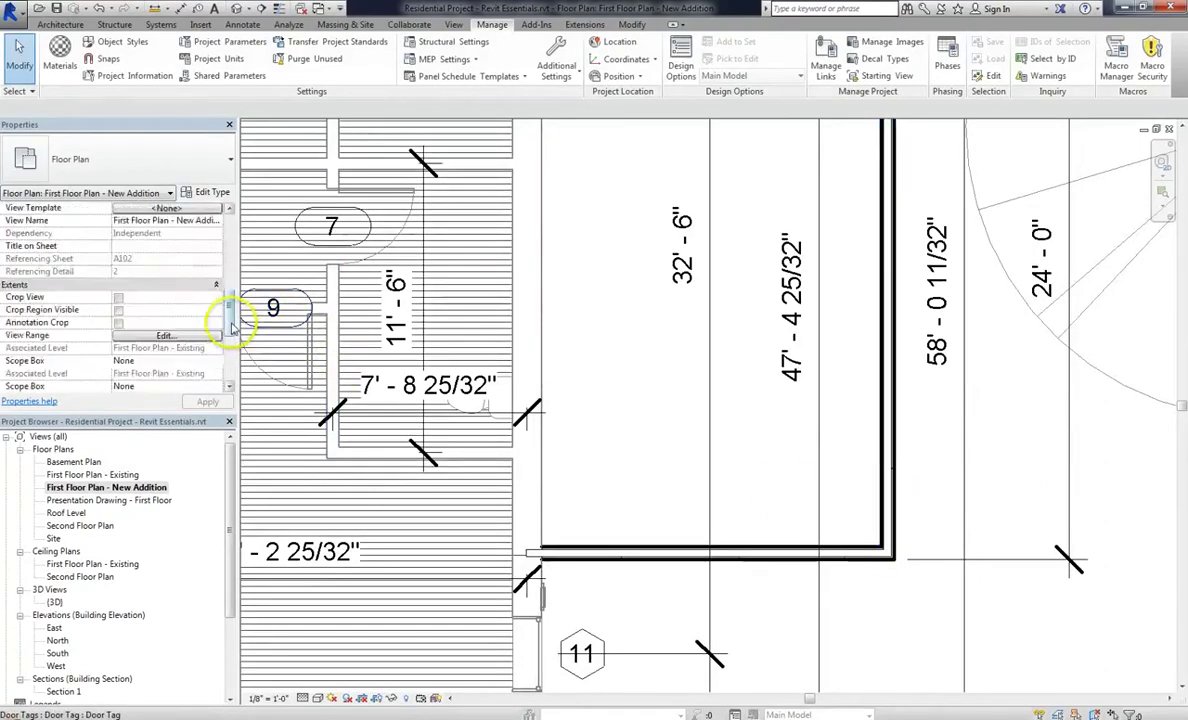
scroll(232, 322, "down", 2)
left_click(216, 347)
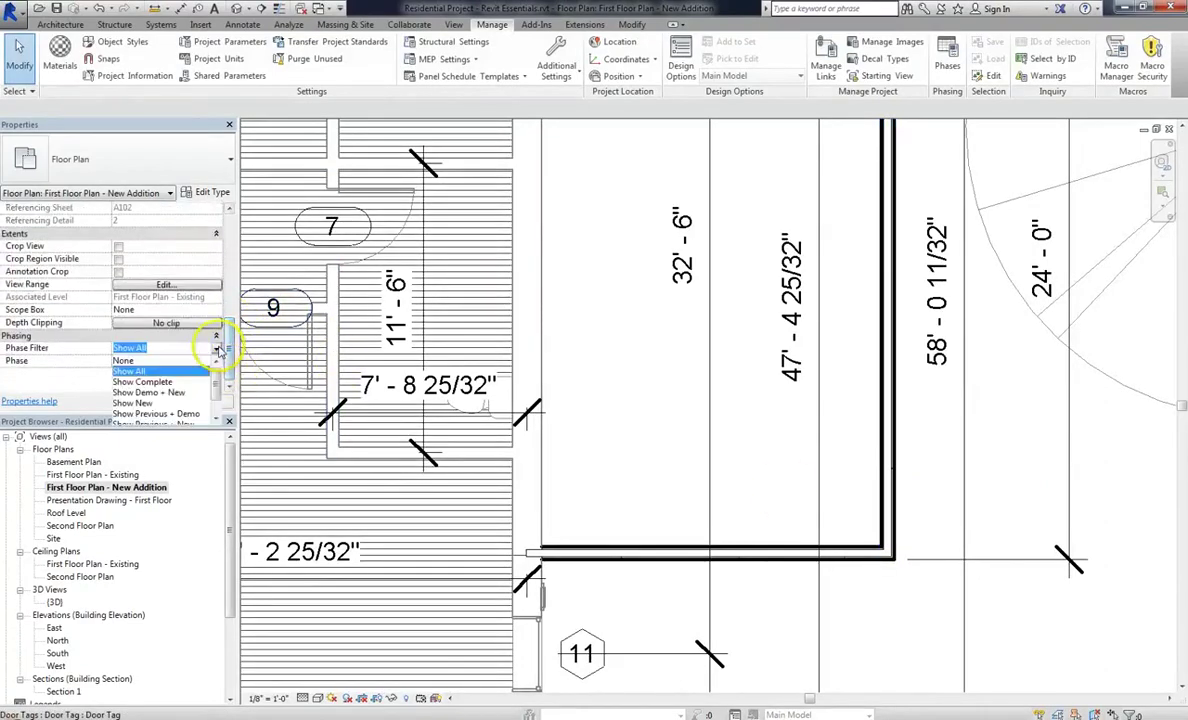
left_click(145, 382)
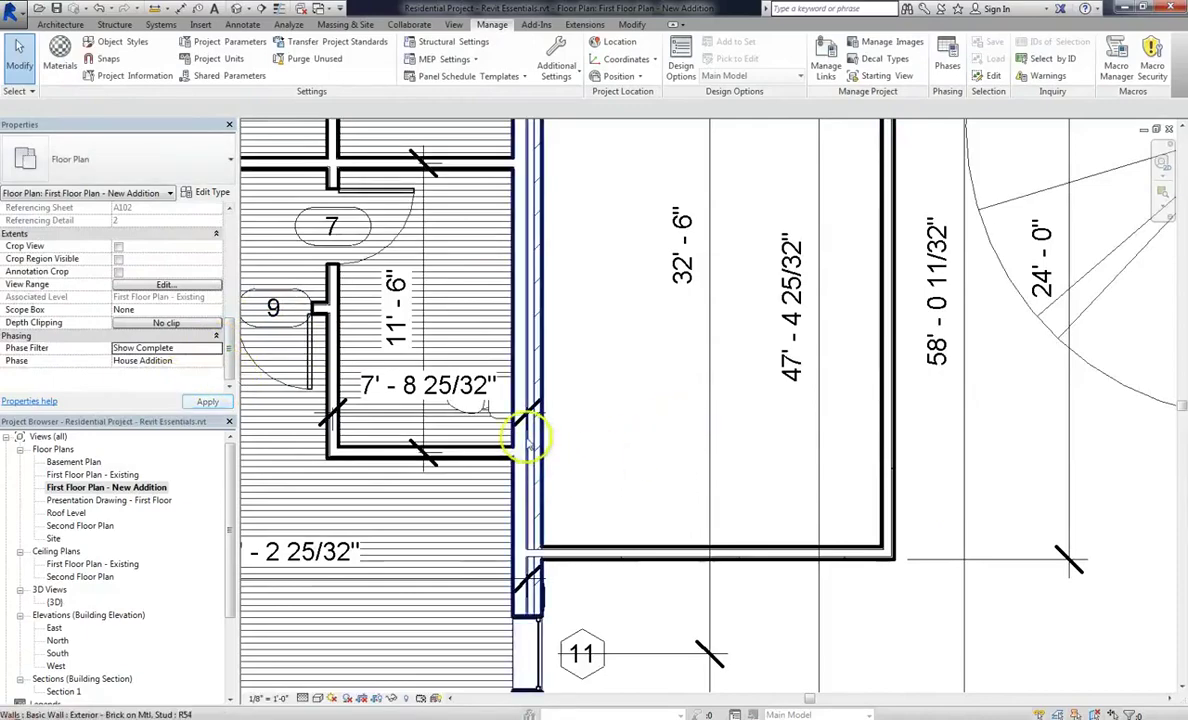
scroll(660, 326, "down", 4)
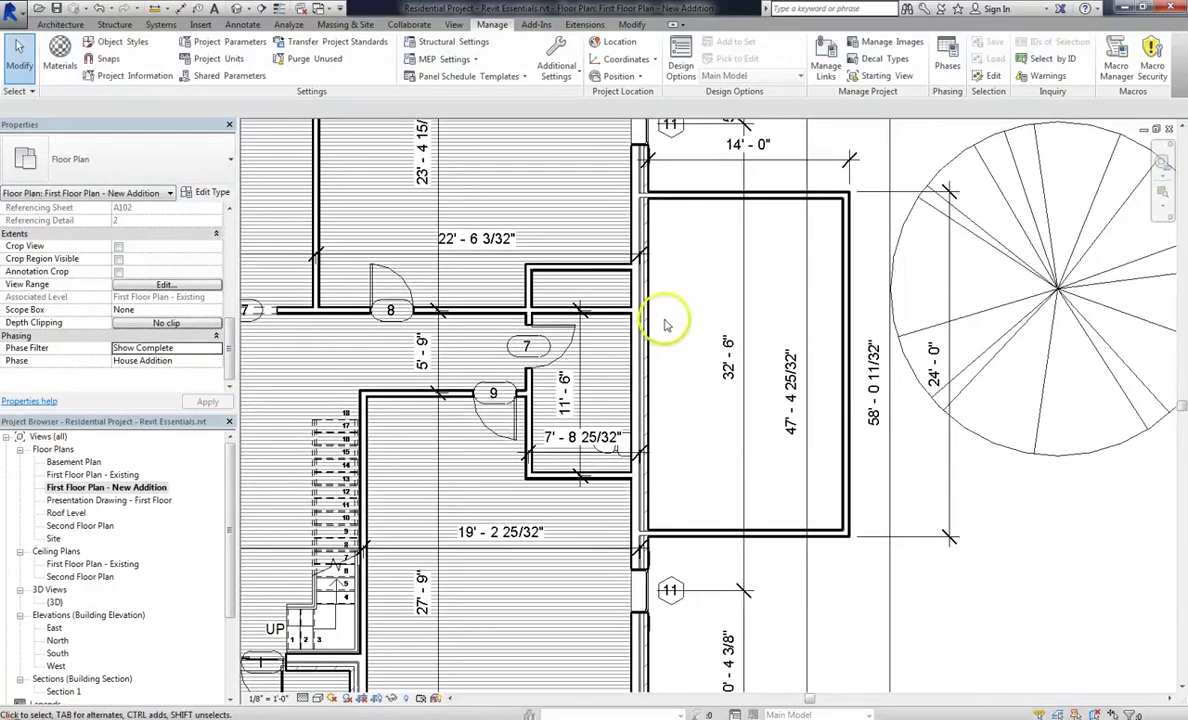
scroll(662, 322, "up", 2)
scroll(740, 368, "up", 3)
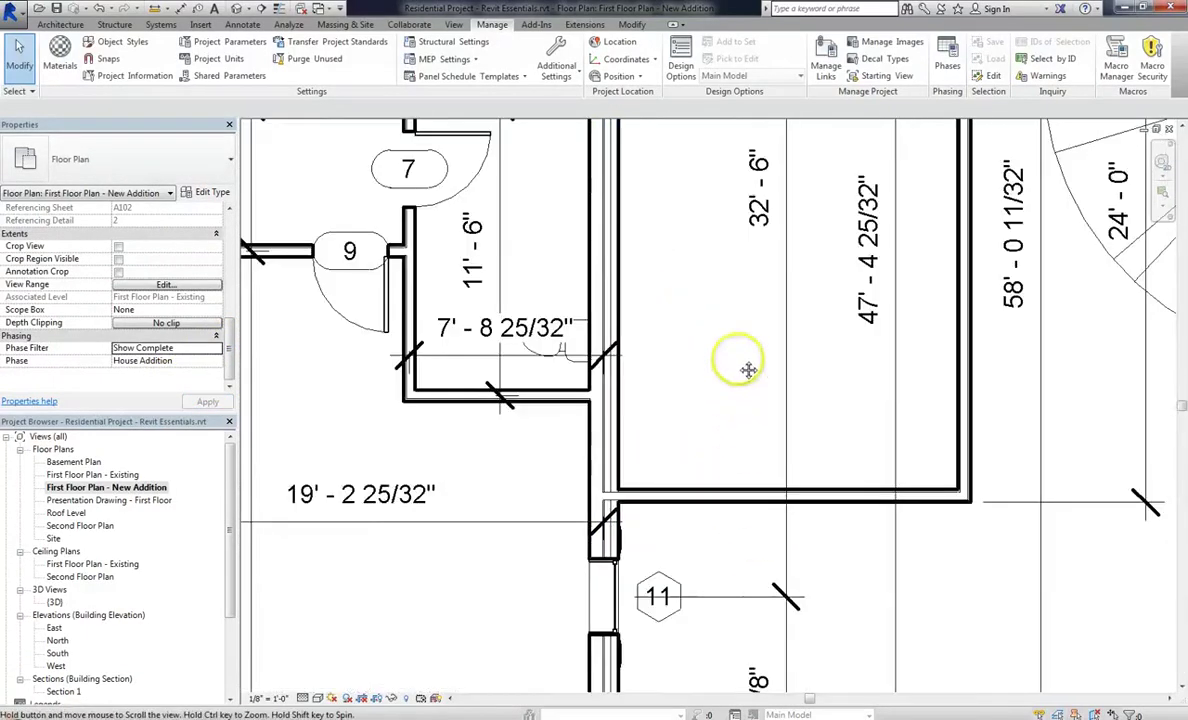
- Check the phase created for the existing exterior brick wall and for the addition's horizontal partition wall
left_click(618, 325)
left_click_drag(233, 323, 232, 355)
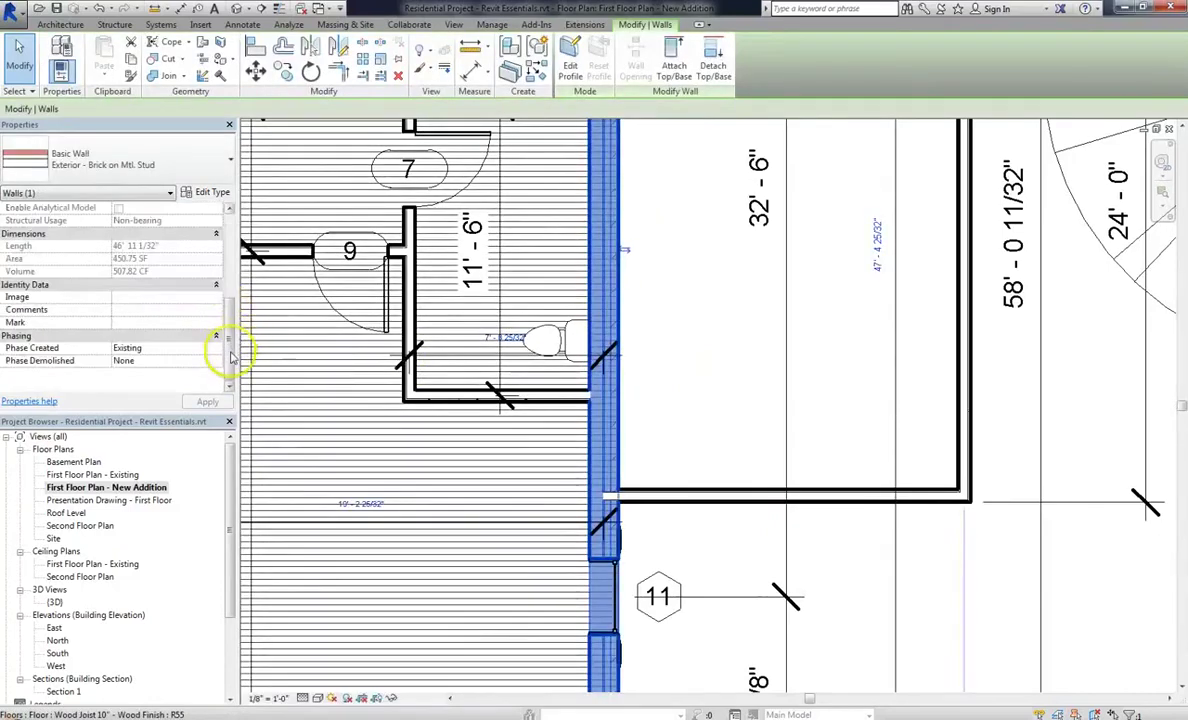
left_click(788, 408)
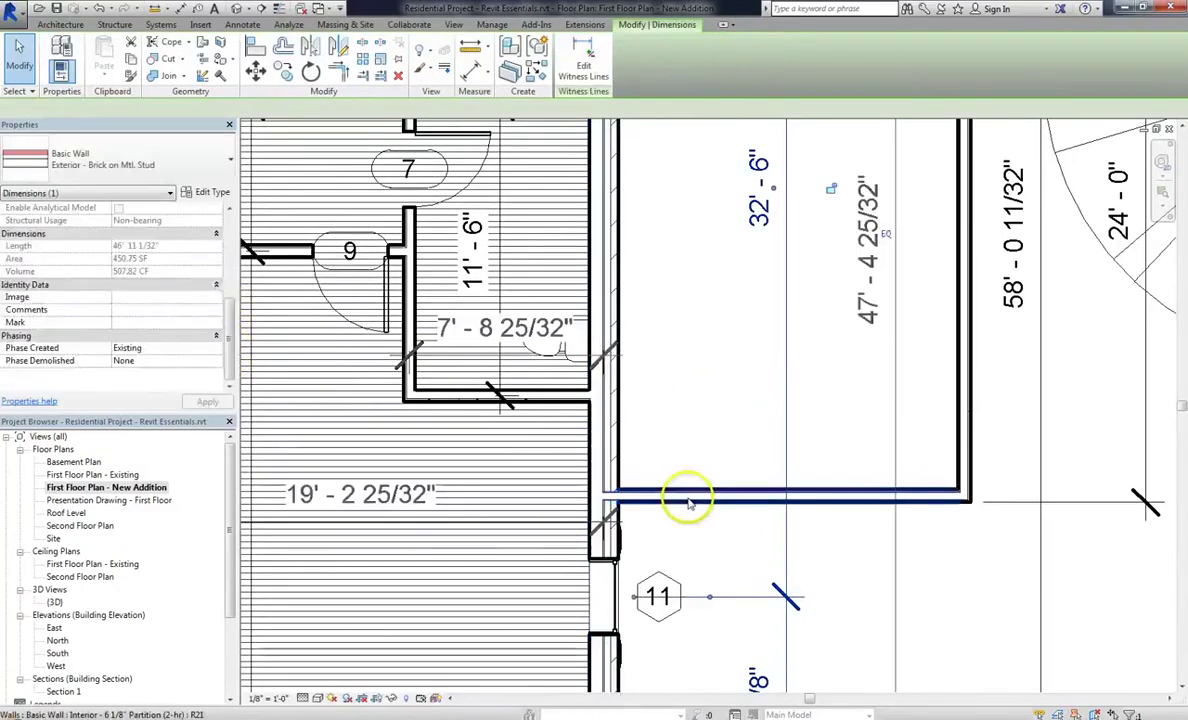
left_click(689, 499)
left_click_drag(231, 292, 233, 370)
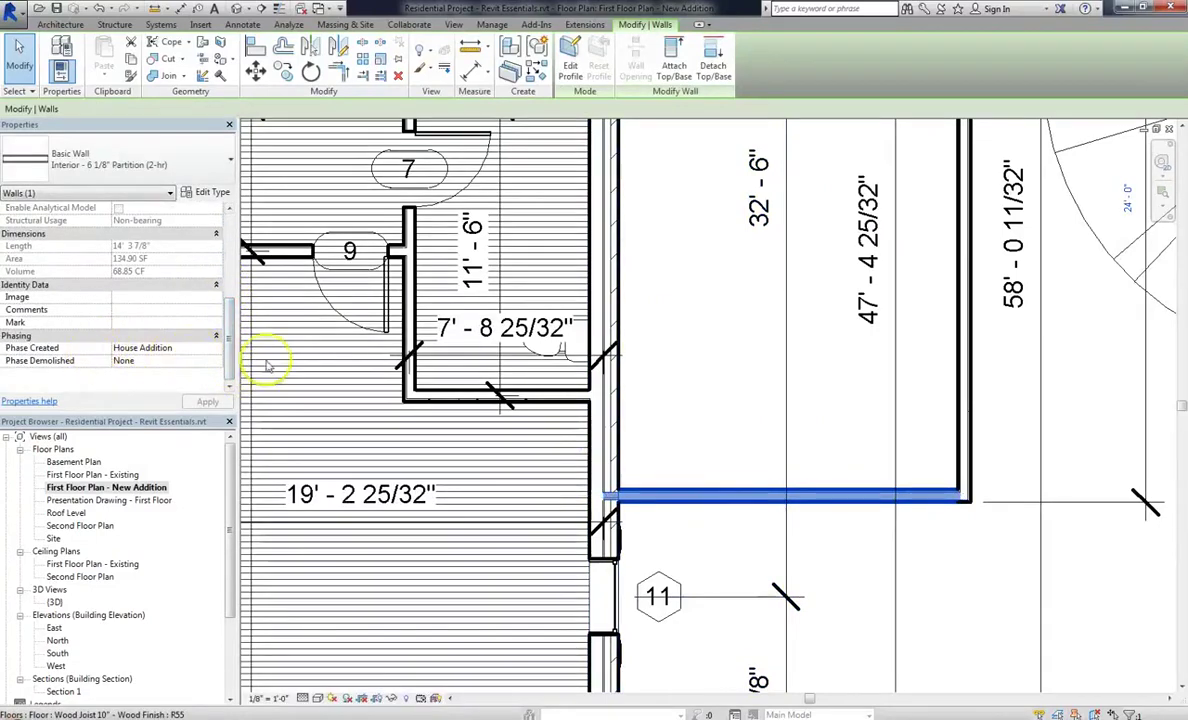
left_click(733, 437)
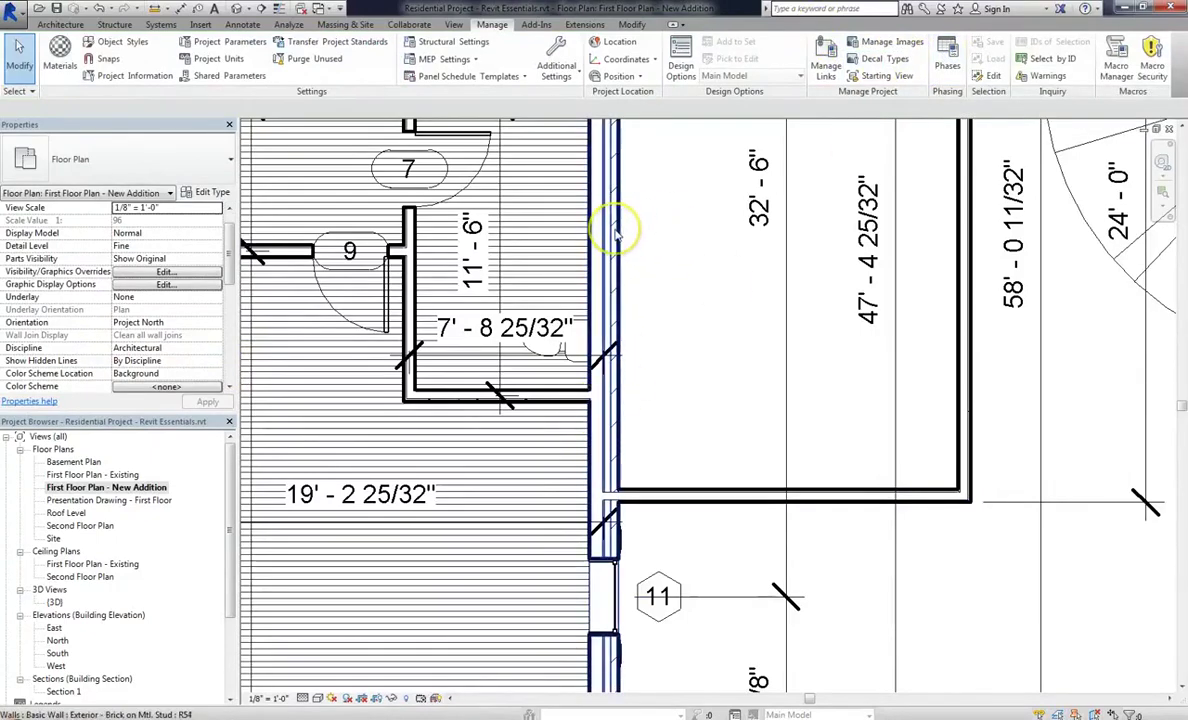
- Review the wall category overrides in the view's Visibility/Graphic Overrides without changing them, and inspect the existing exterior brick wall
key("v")
key("g")
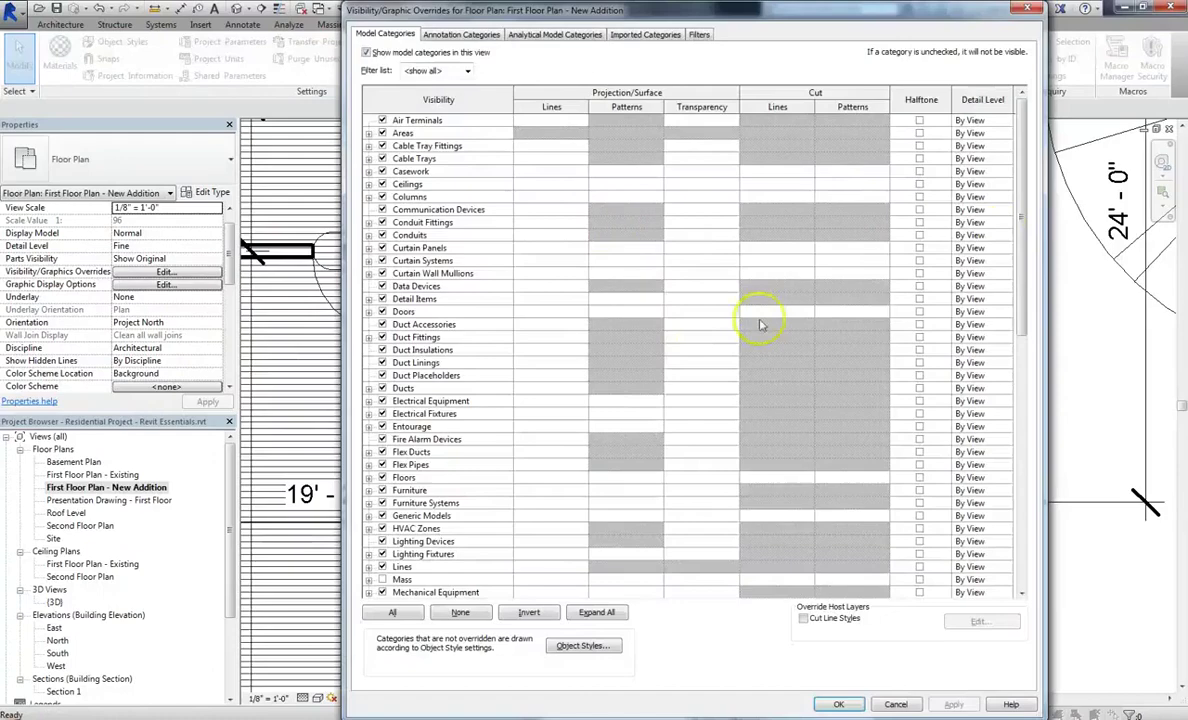
left_click_drag(1022, 235, 1021, 480)
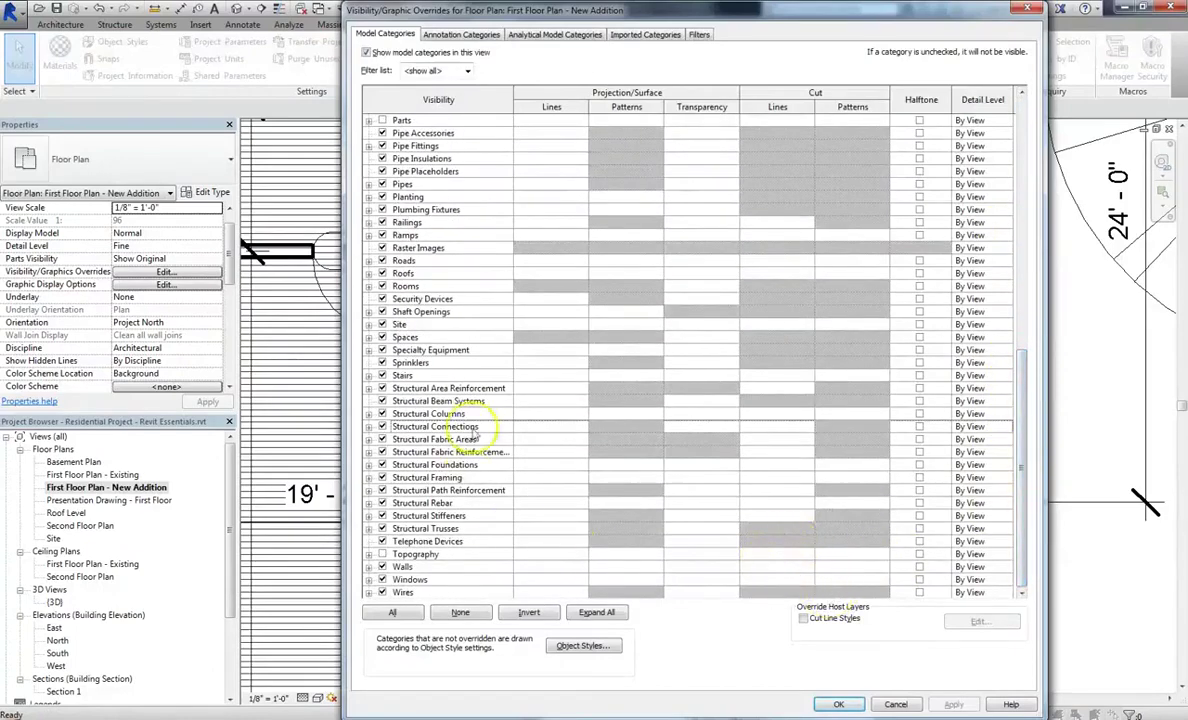
key("Escape")
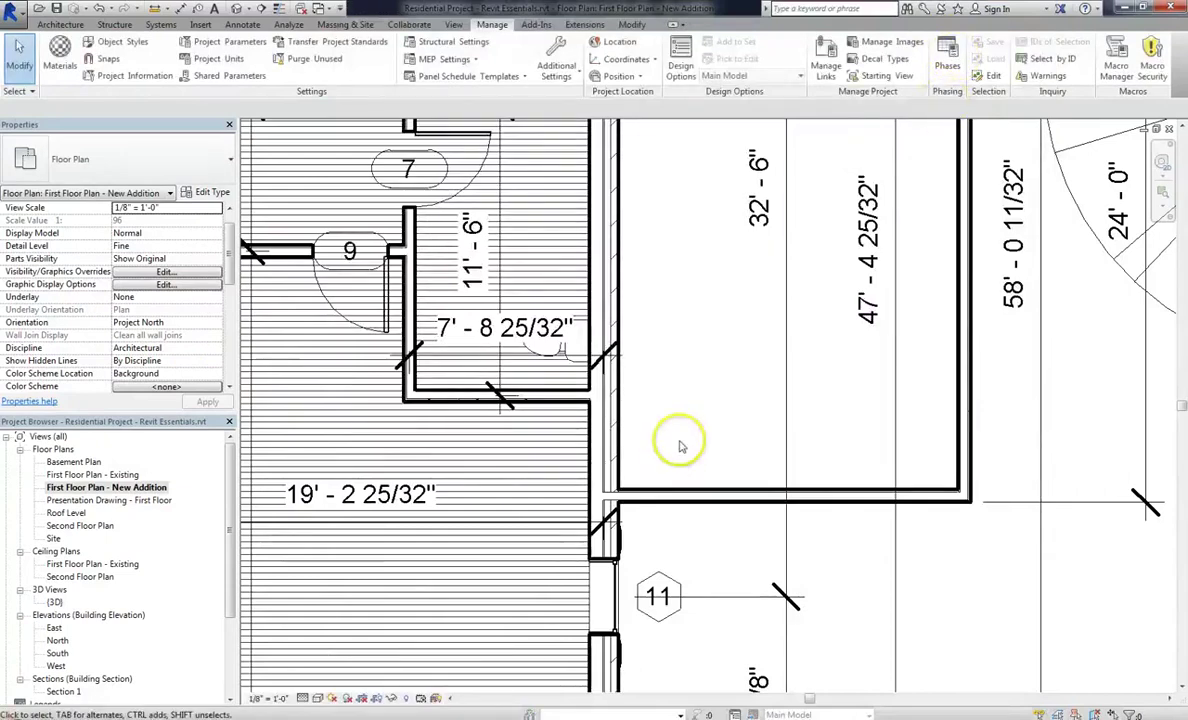
left_click(602, 440)
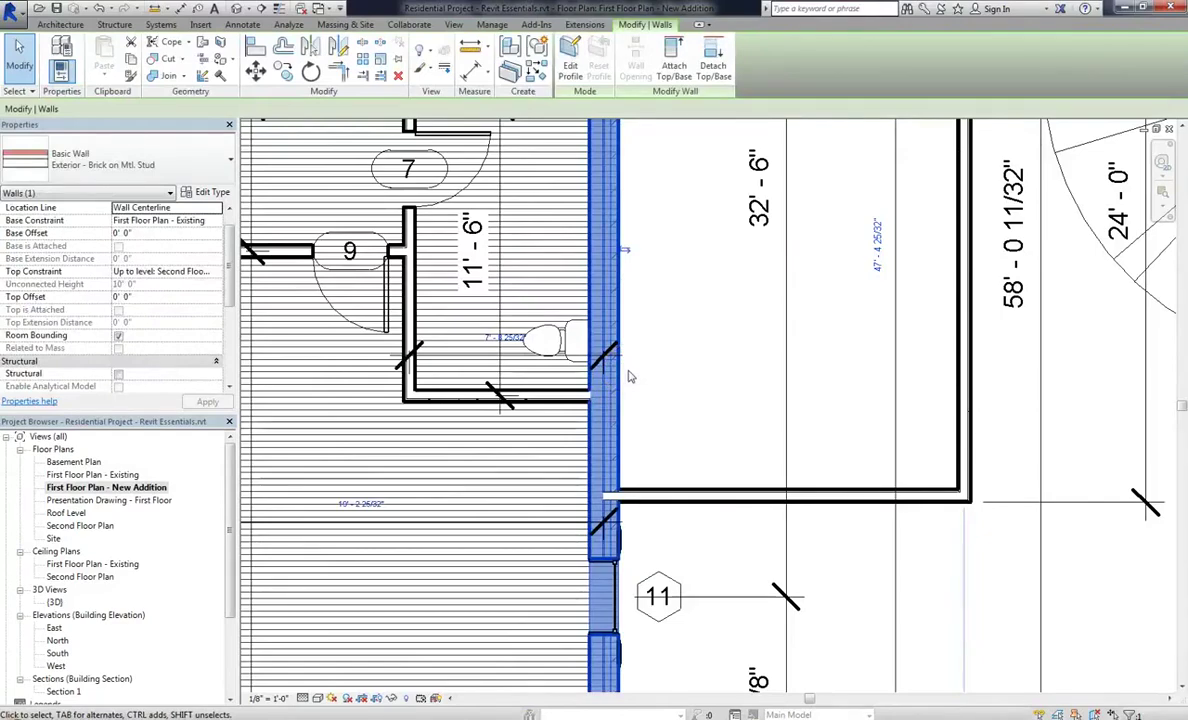
left_click(661, 366)
left_click(661, 366)
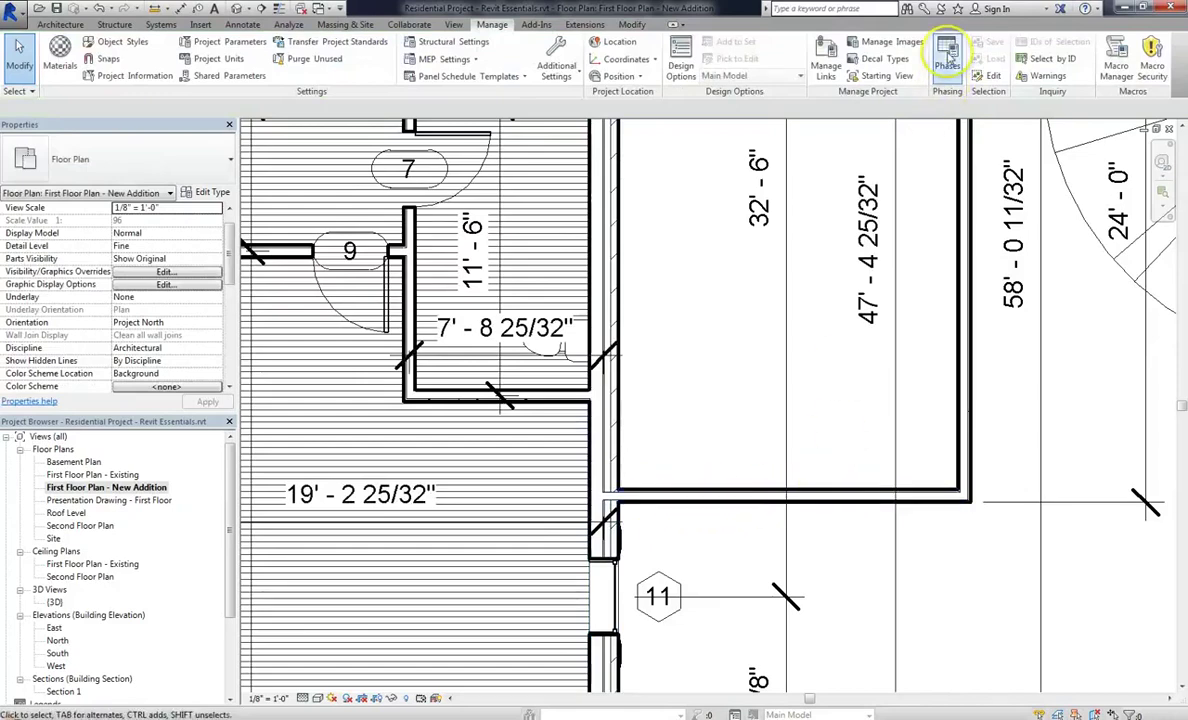
- Set the display of Existing elements in the Show Complete phase filter to Overridden and apply it, keeping the plan in view
left_click(950, 60)
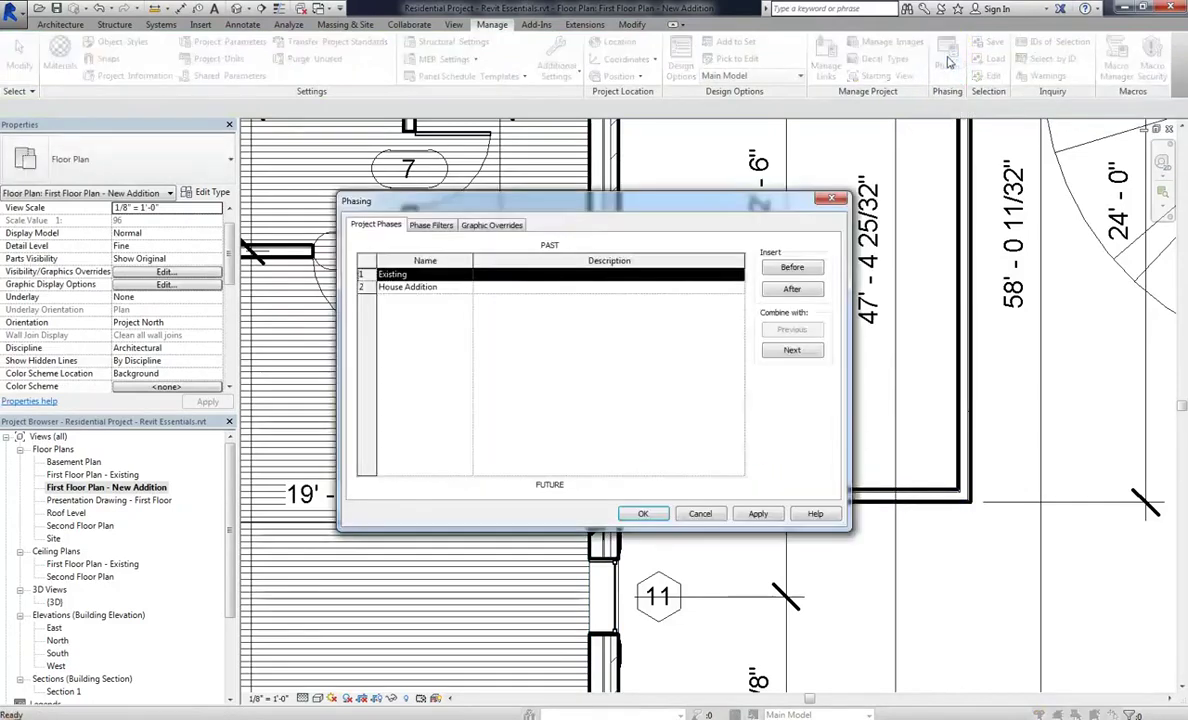
left_click(448, 226)
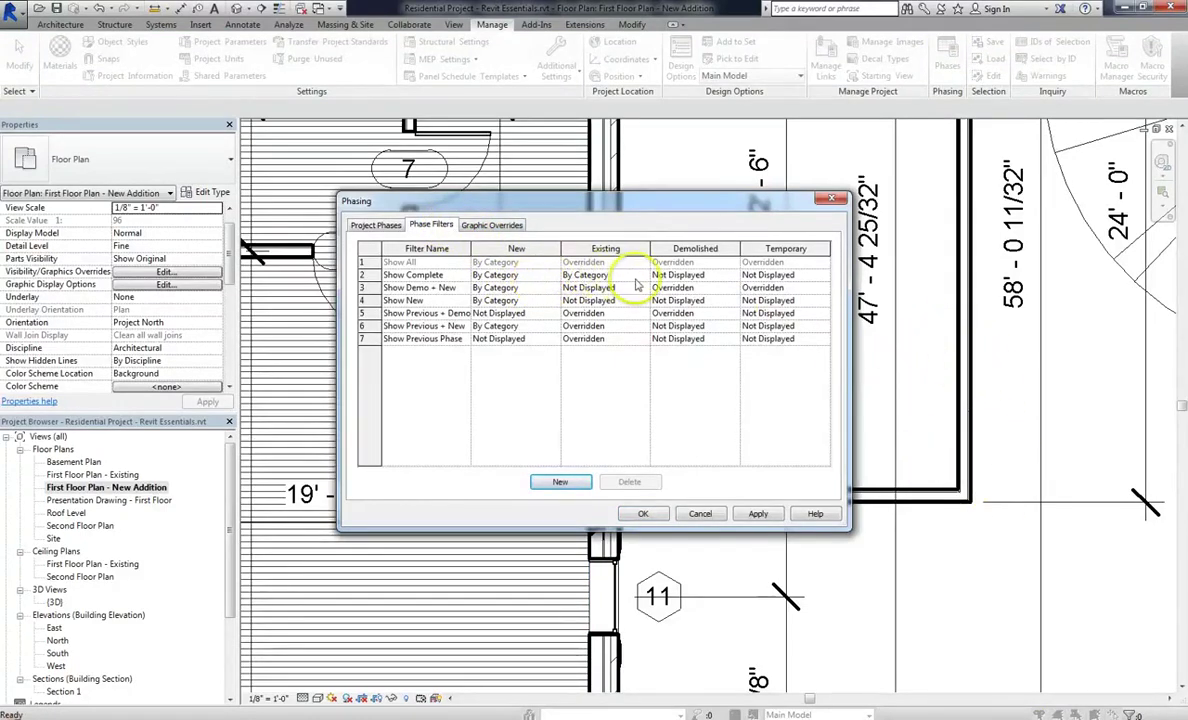
left_click(600, 274)
left_click(643, 275)
left_click(584, 298)
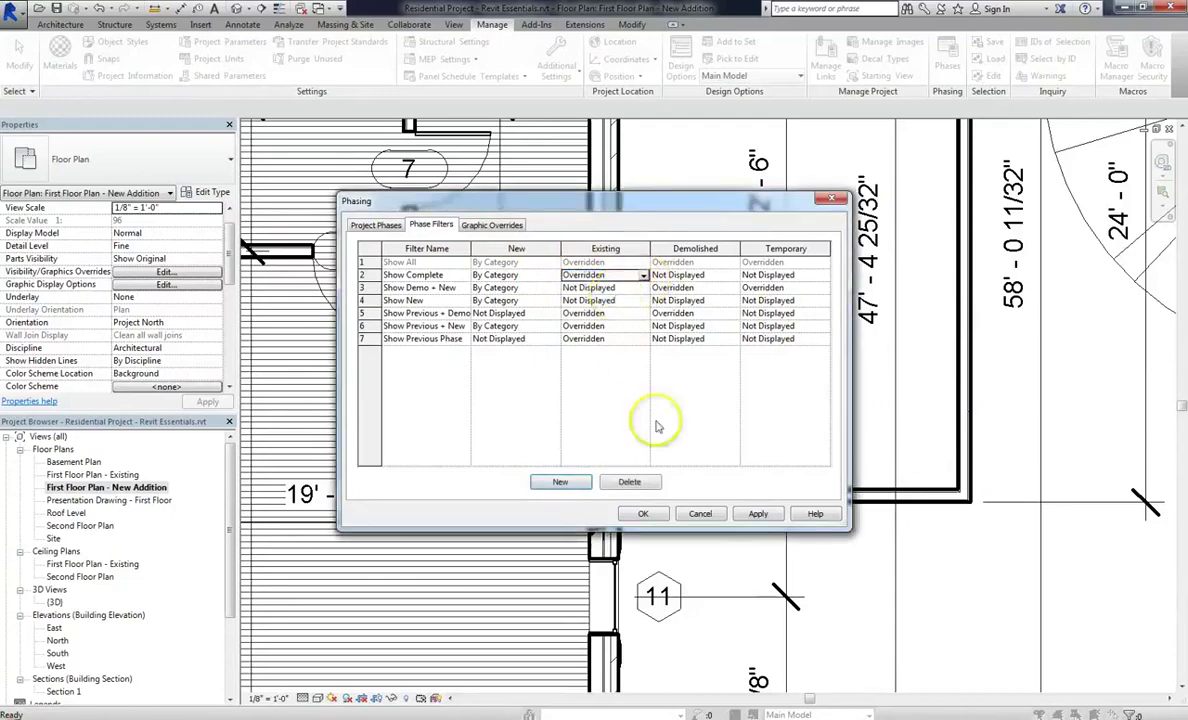
left_click(757, 514)
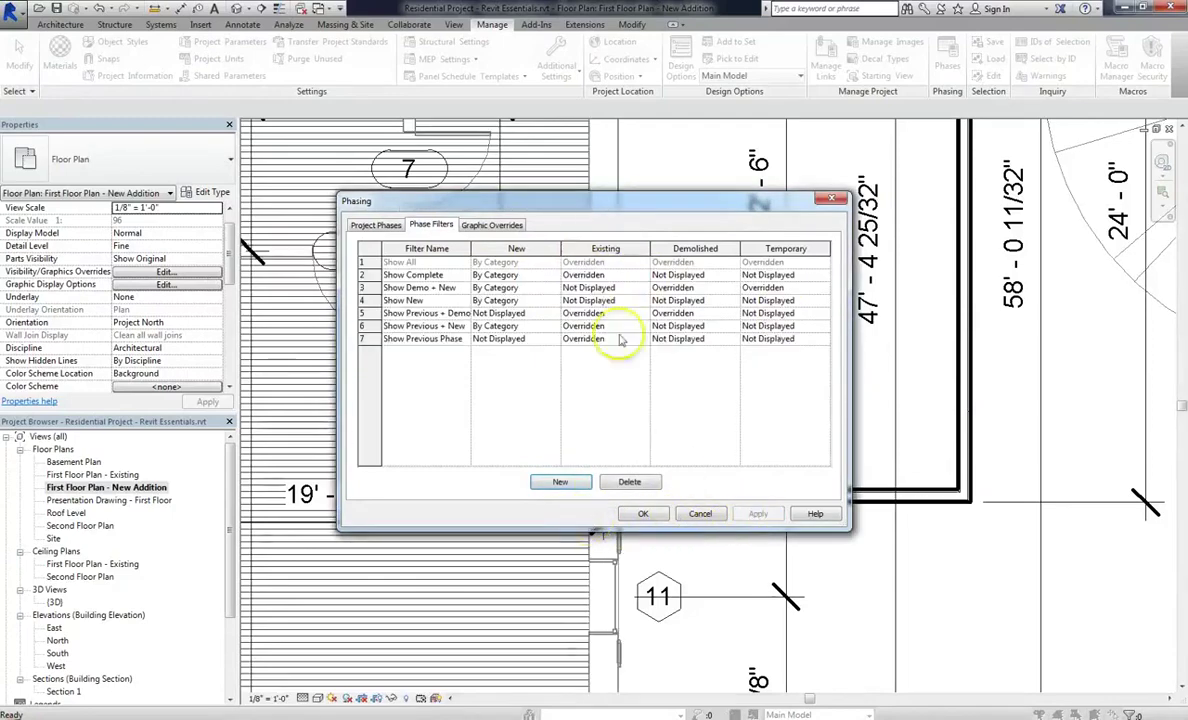
left_click_drag(590, 203, 885, 197)
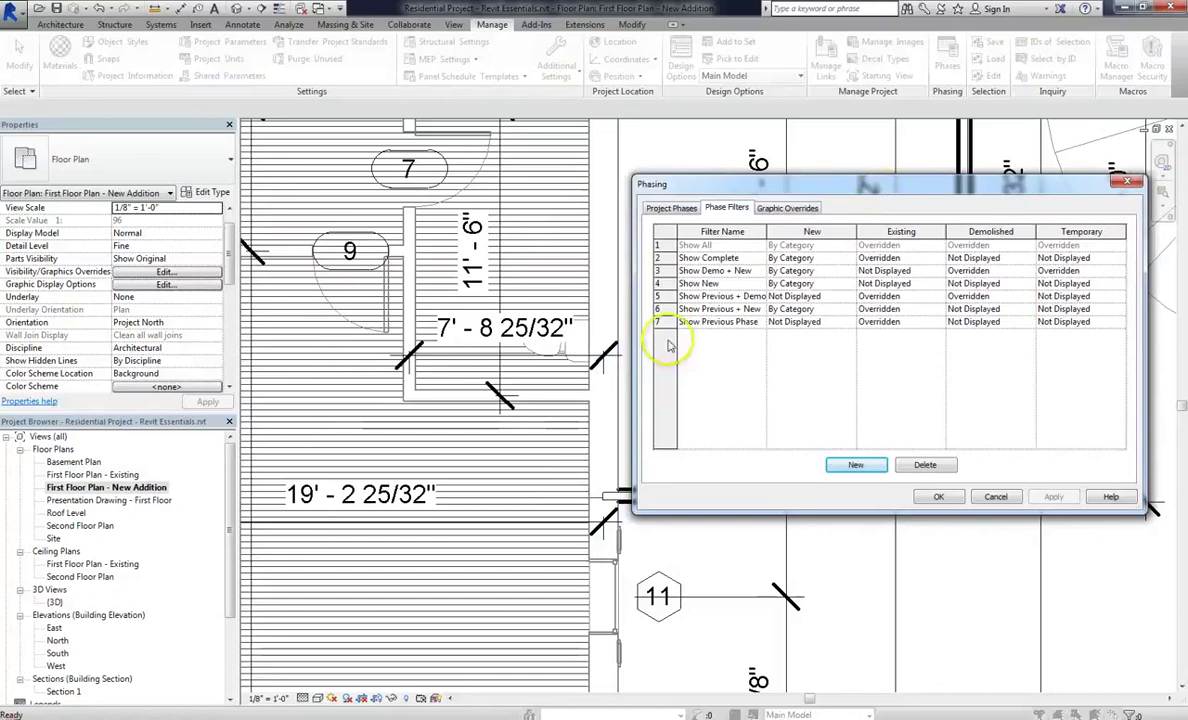
- Make the cut pattern of Existing elements visible in the phase graphic overrides, accept the phasing settings, and set the view's detail level to Fine
left_click(782, 208)
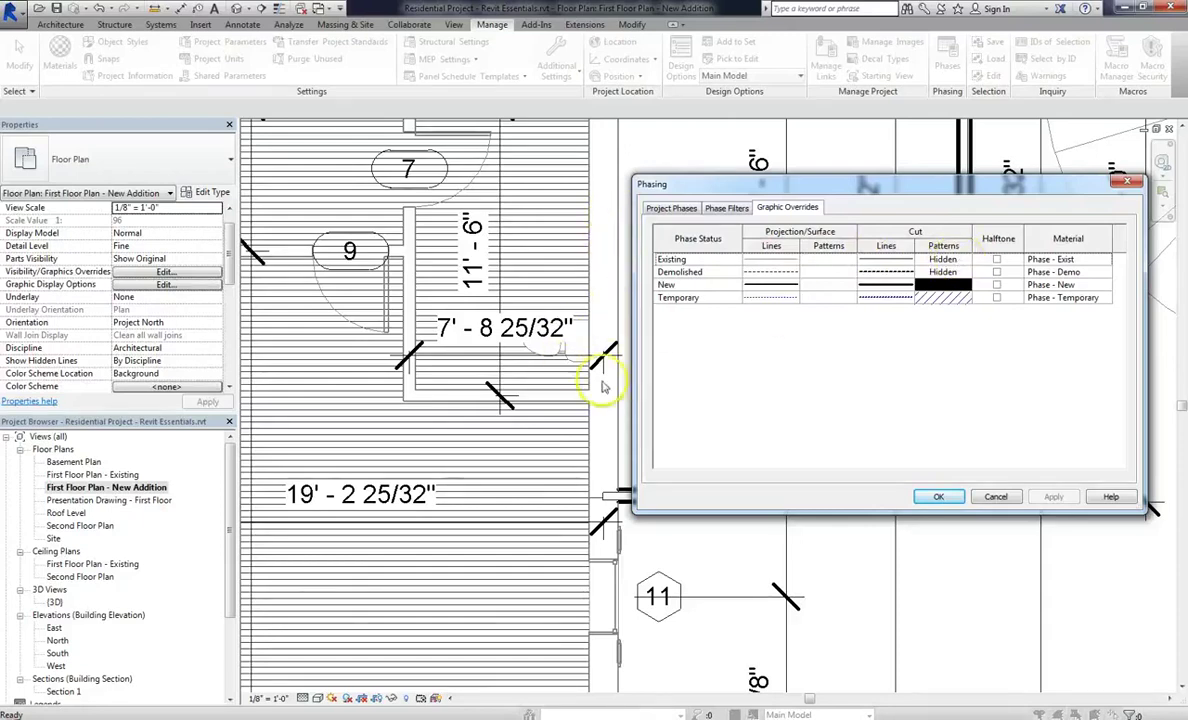
left_click(960, 259)
left_click(963, 259)
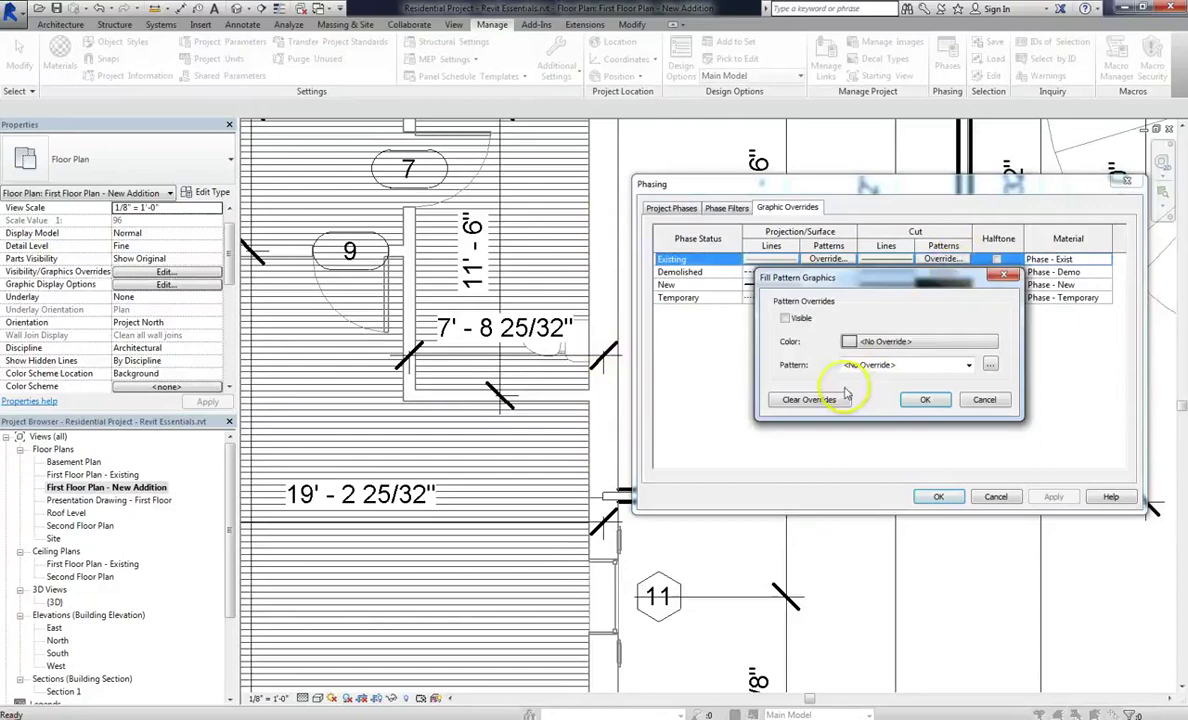
left_click(785, 318)
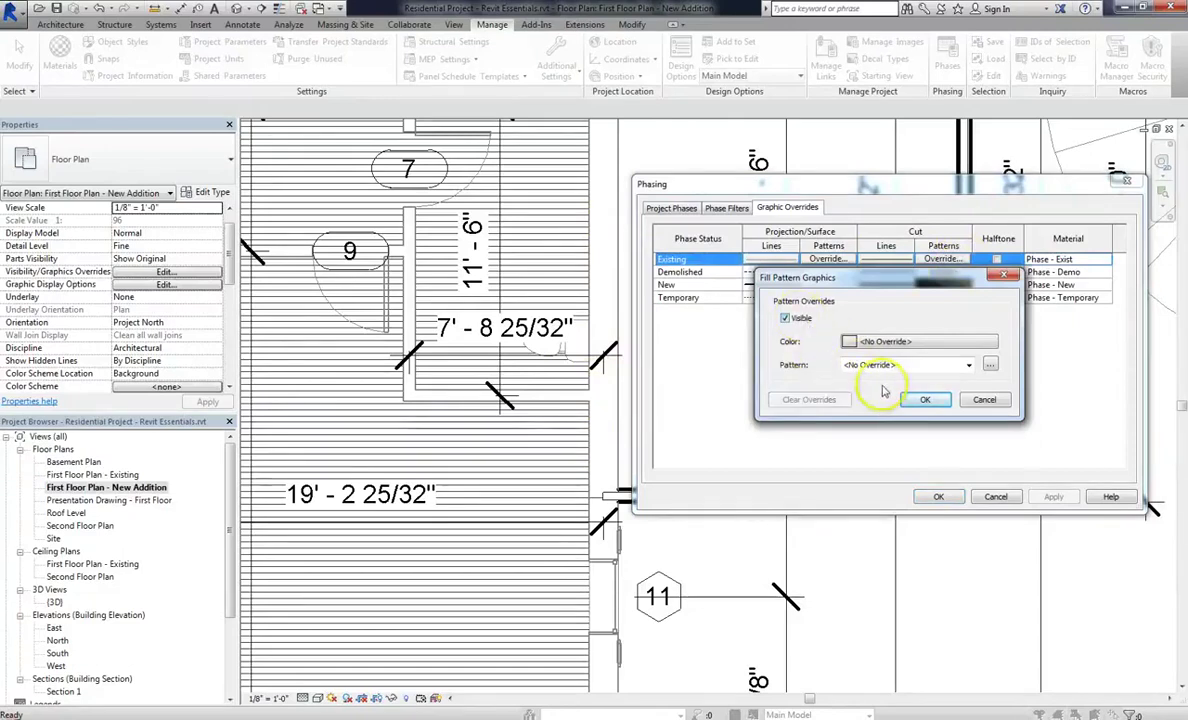
left_click(925, 399)
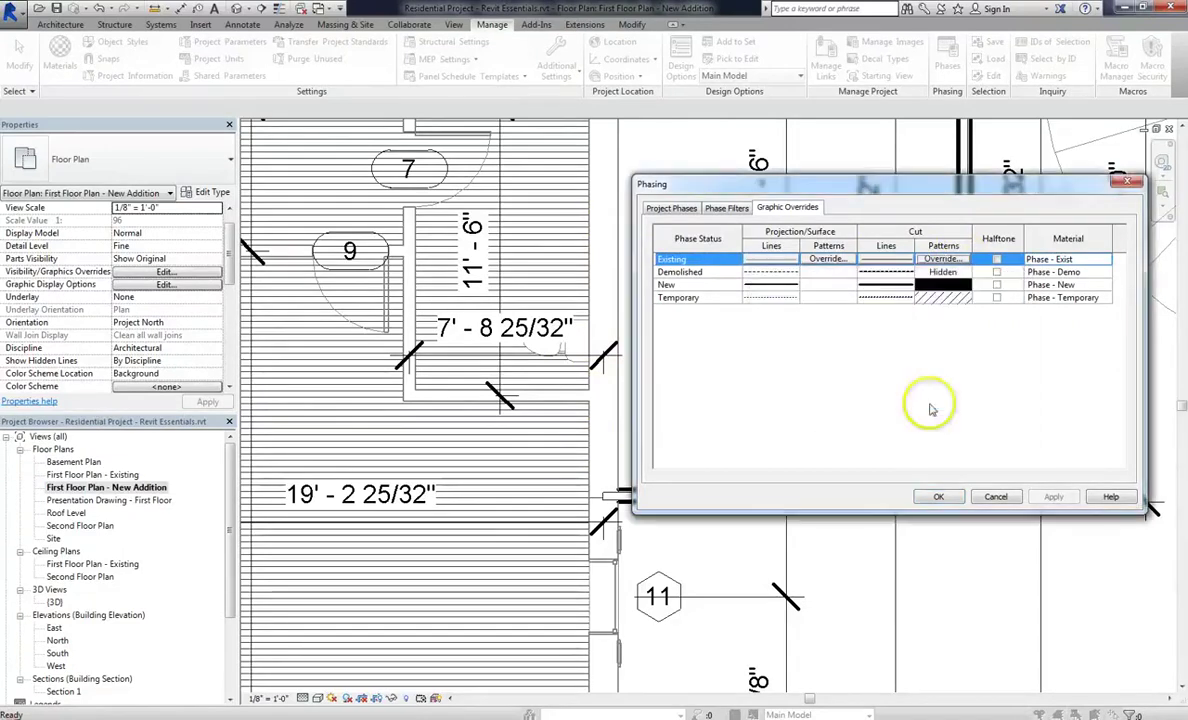
left_click(1060, 498)
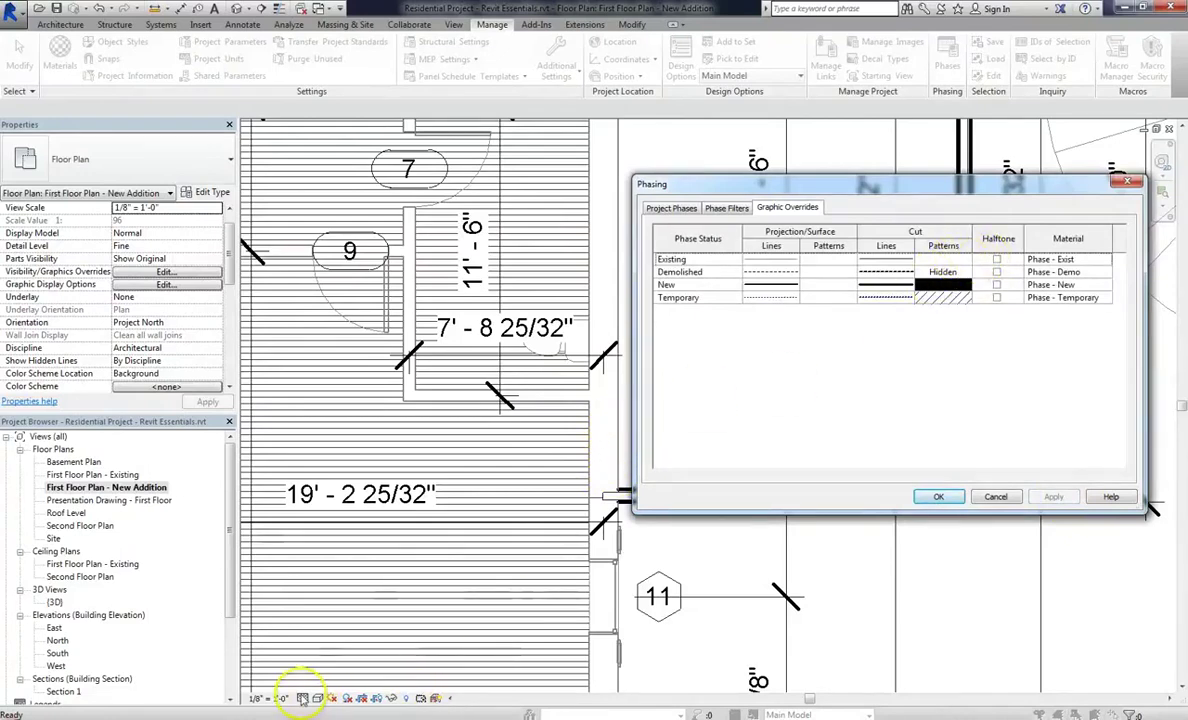
left_click(939, 497)
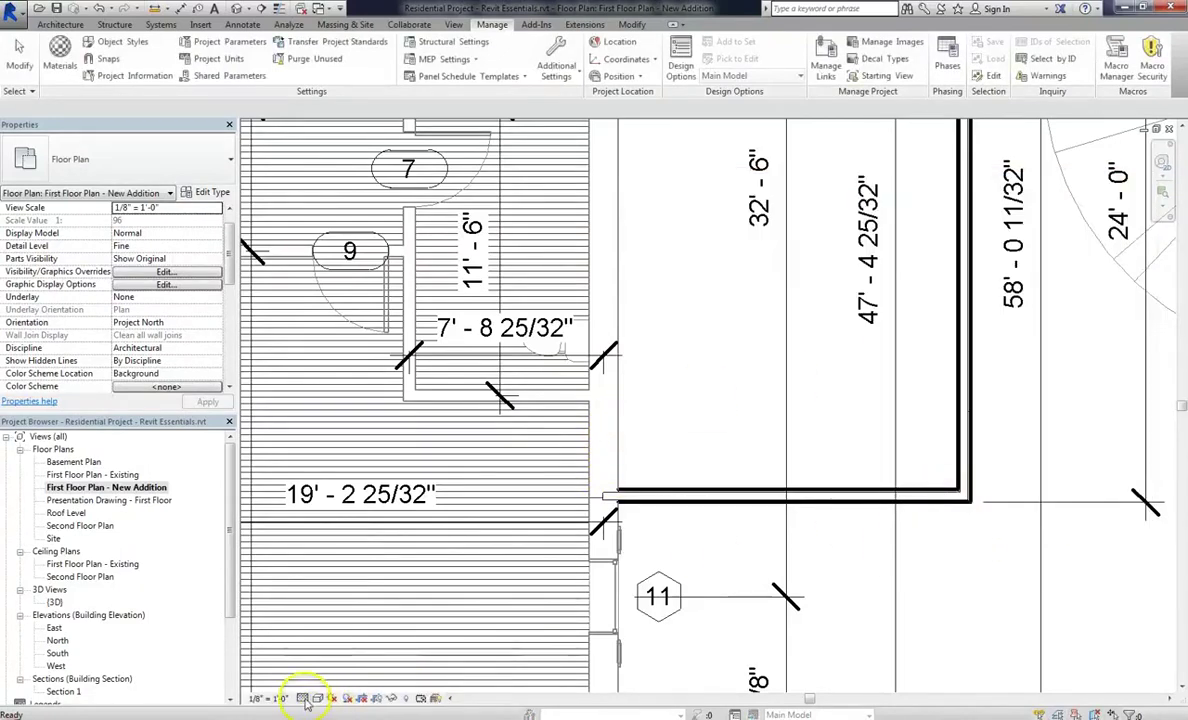
left_click(303, 698)
left_click(320, 682)
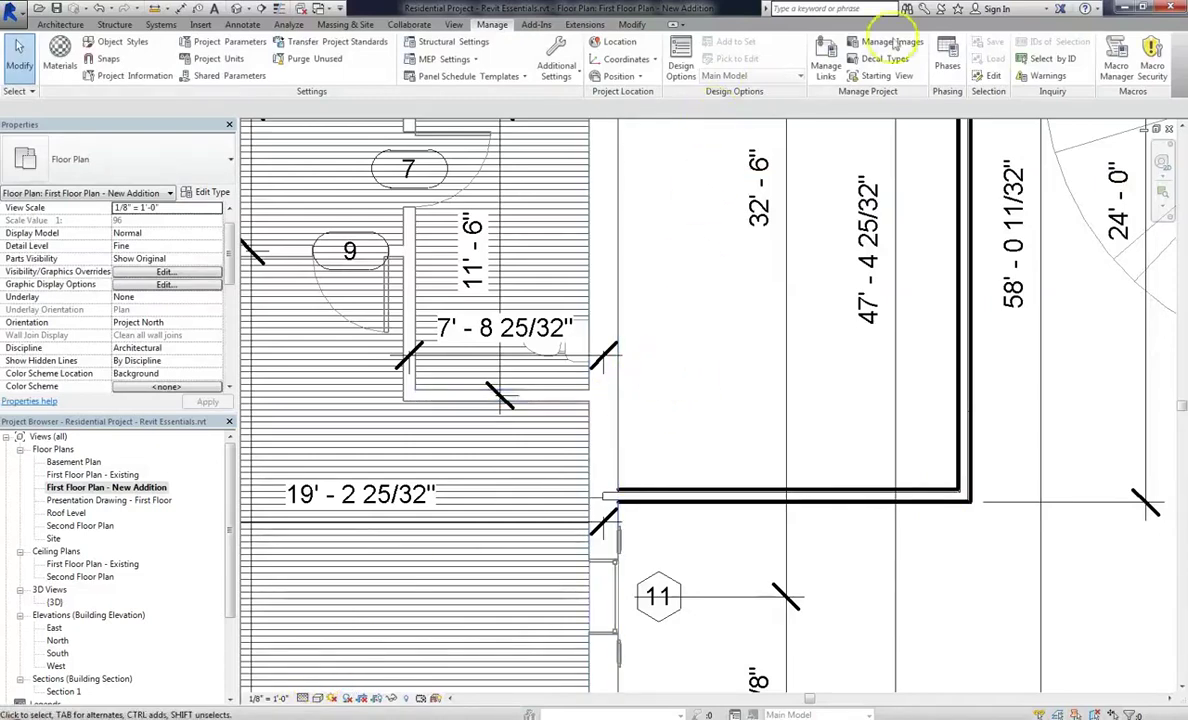
- Hide the cut pattern of Existing elements in the phase graphic overrides
left_click(950, 52)
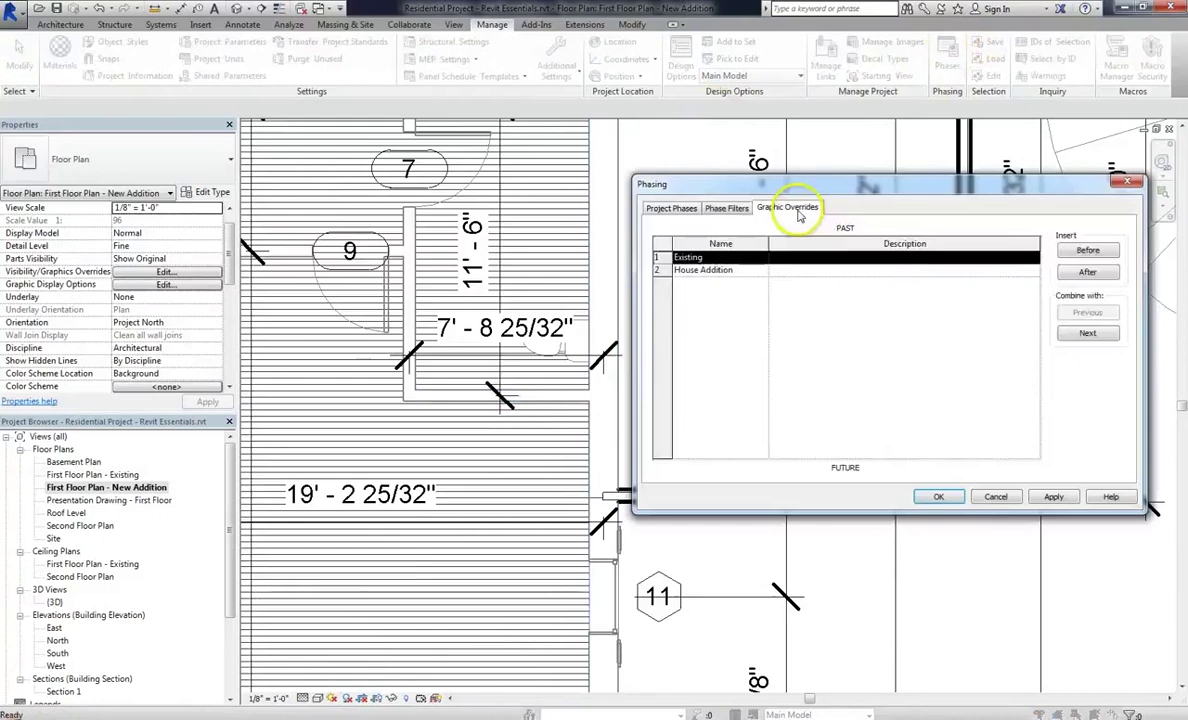
left_click(787, 207)
left_click(943, 260)
left_click(942, 259)
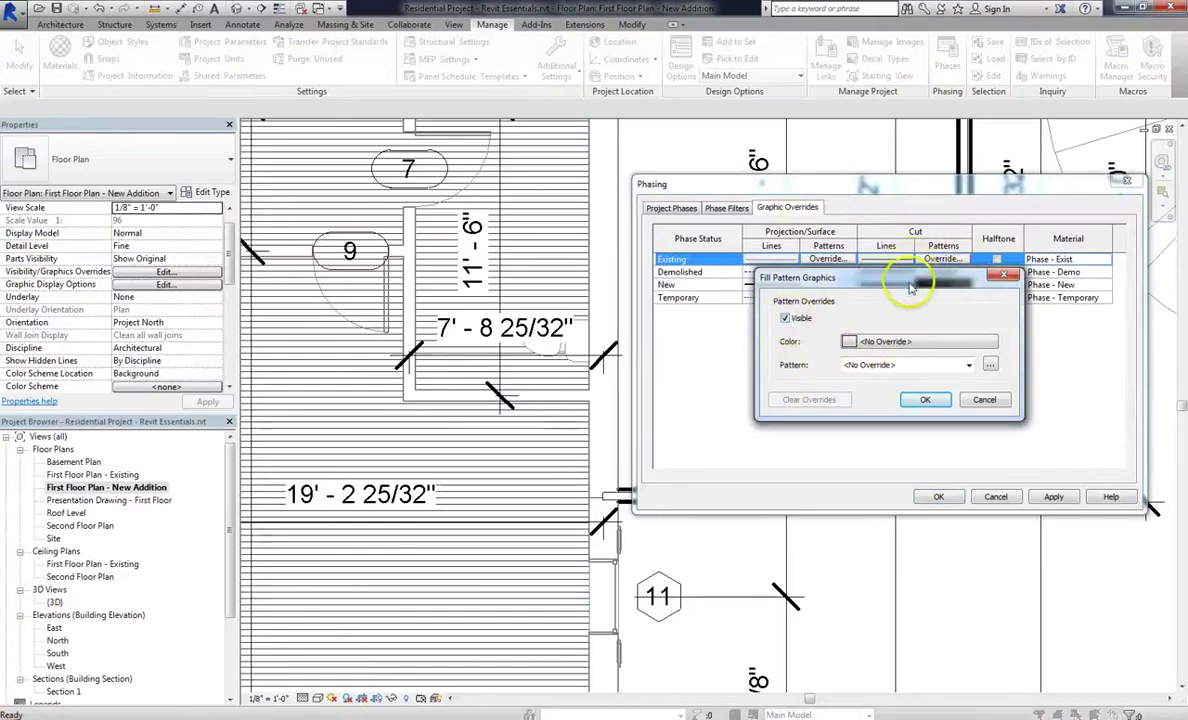
left_click_drag(990, 277, 927, 323)
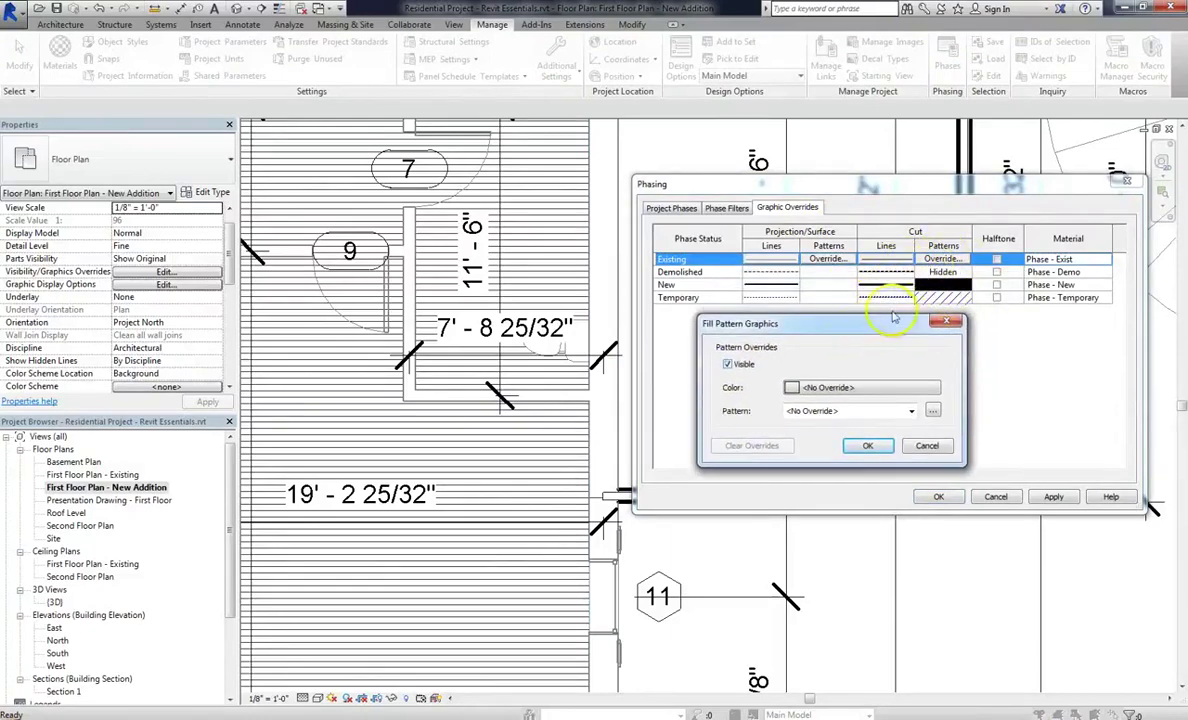
left_click(866, 445)
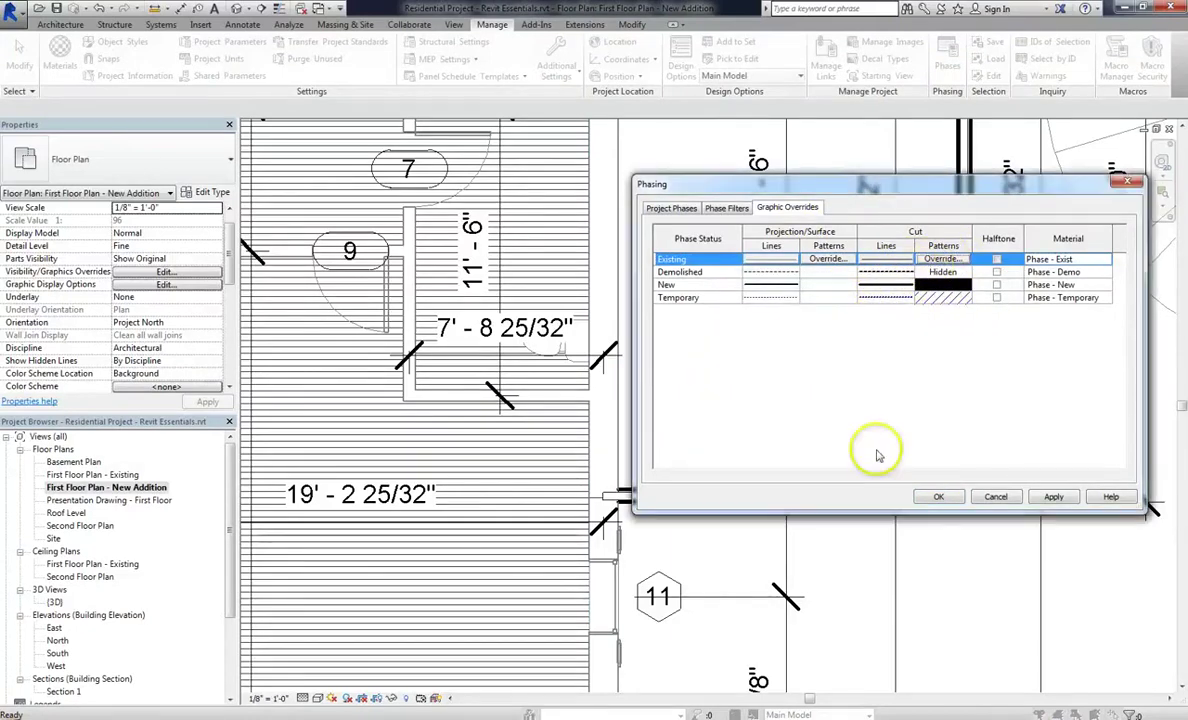
- Set the cut line color of Existing elements to red in the phase graphic overrides and accept the phasing settings
left_click(886, 259)
left_click(886, 259)
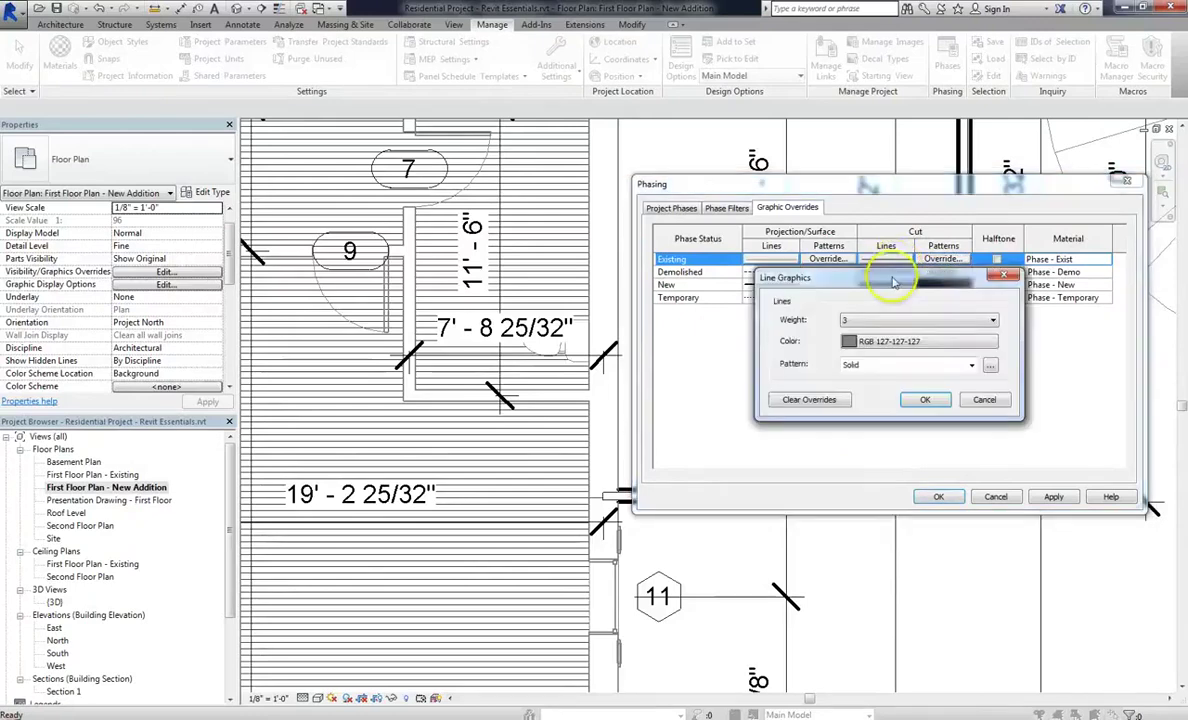
left_click(858, 341)
left_click(741, 261)
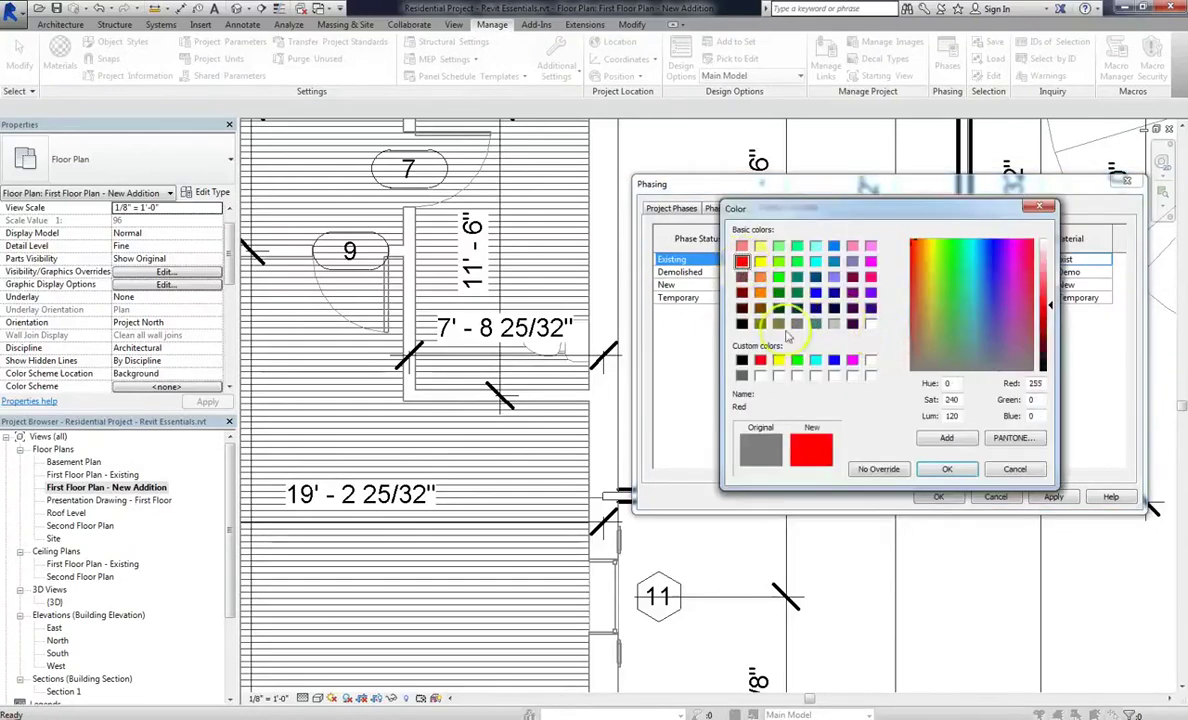
left_click(945, 469)
left_click(925, 401)
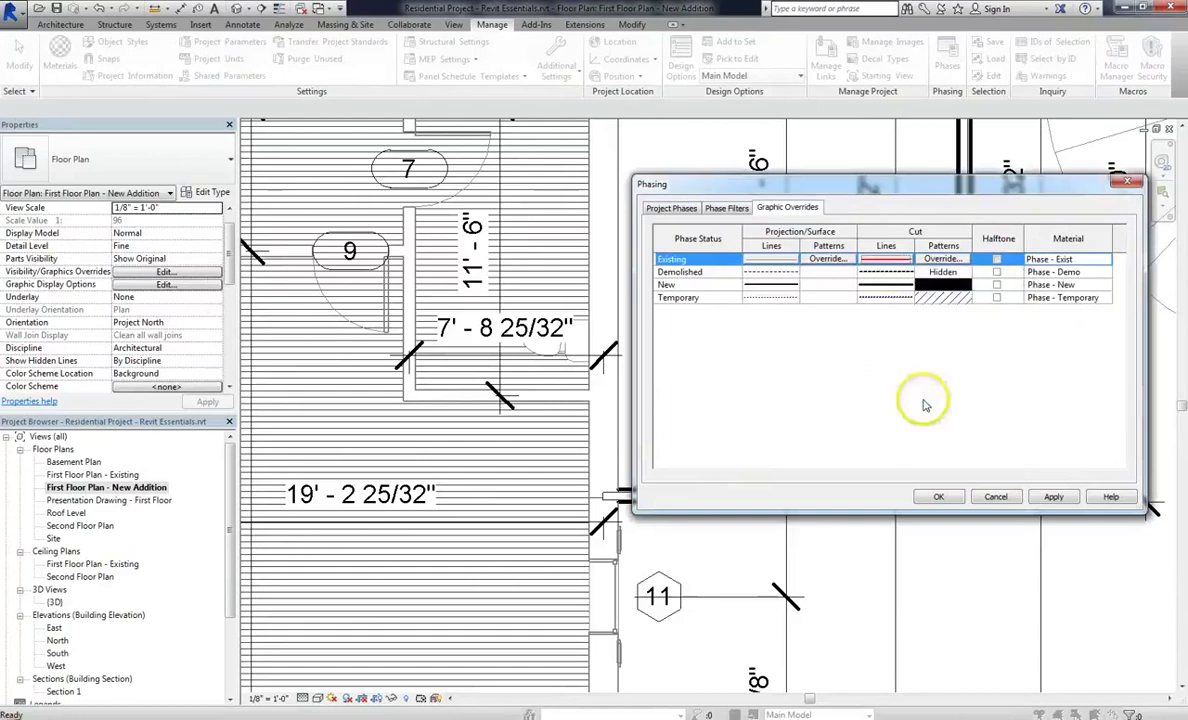
left_click(1046, 497)
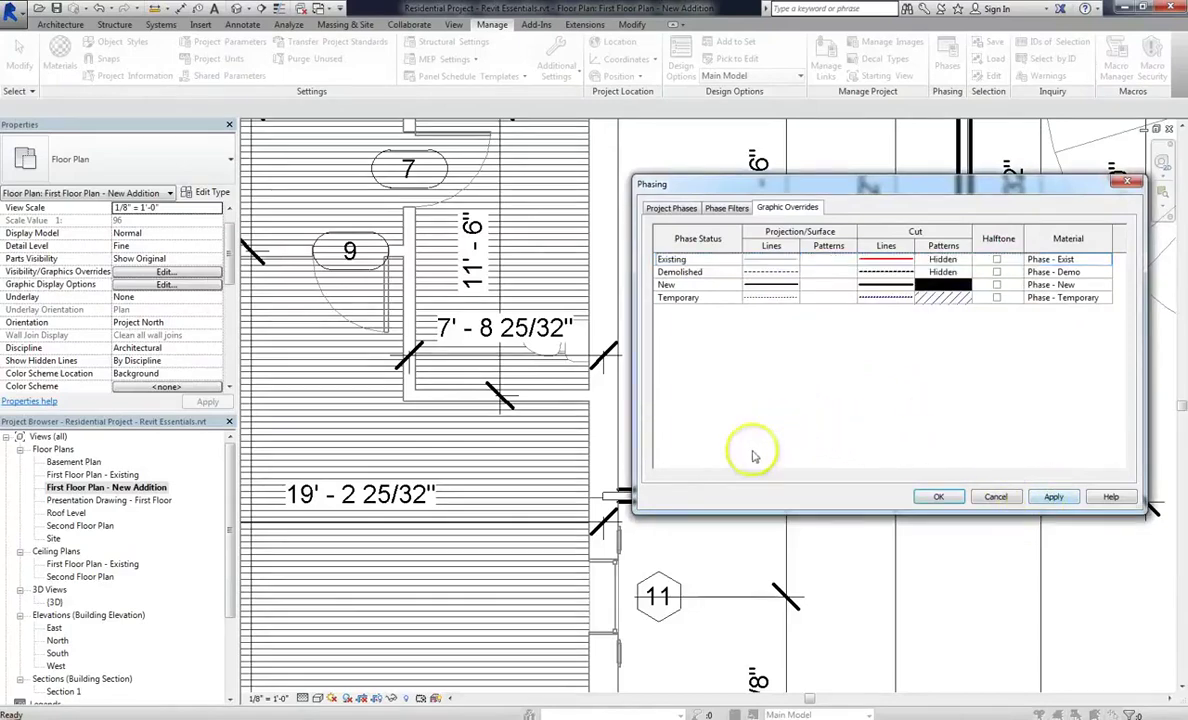
left_click(942, 497)
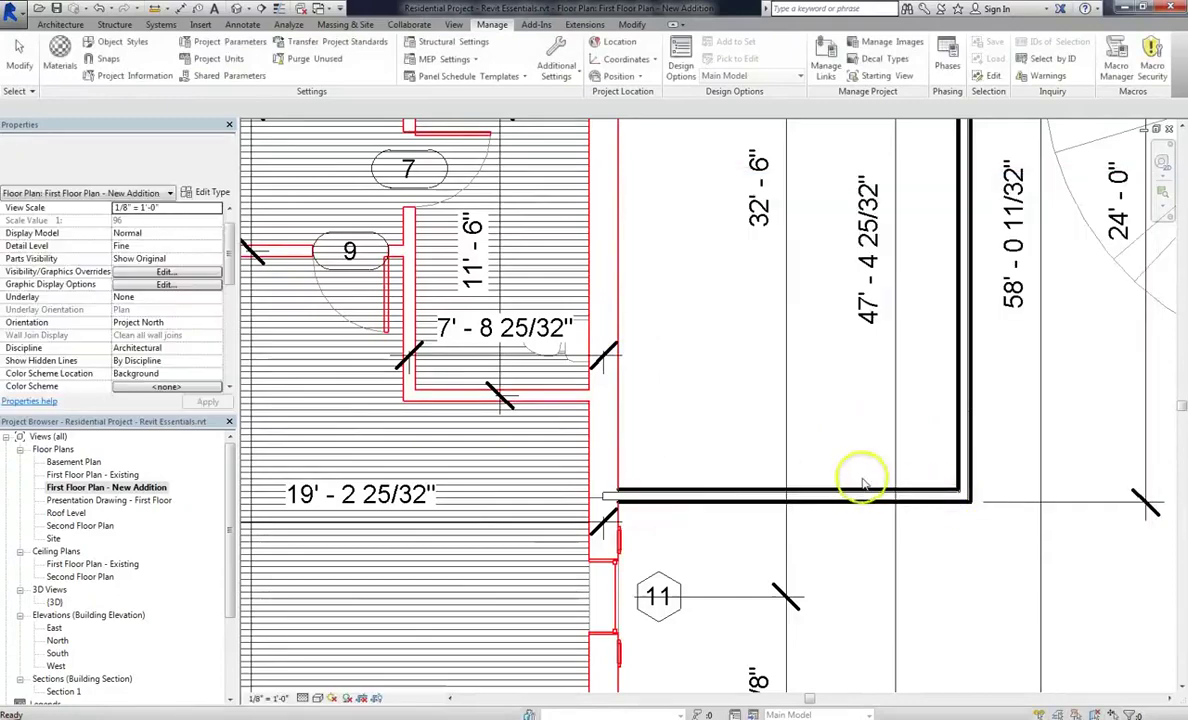
- Examine the existing walls across the whole floor plan and up close where the addition's partition wall meets them
scroll(864, 484, "down", 6)
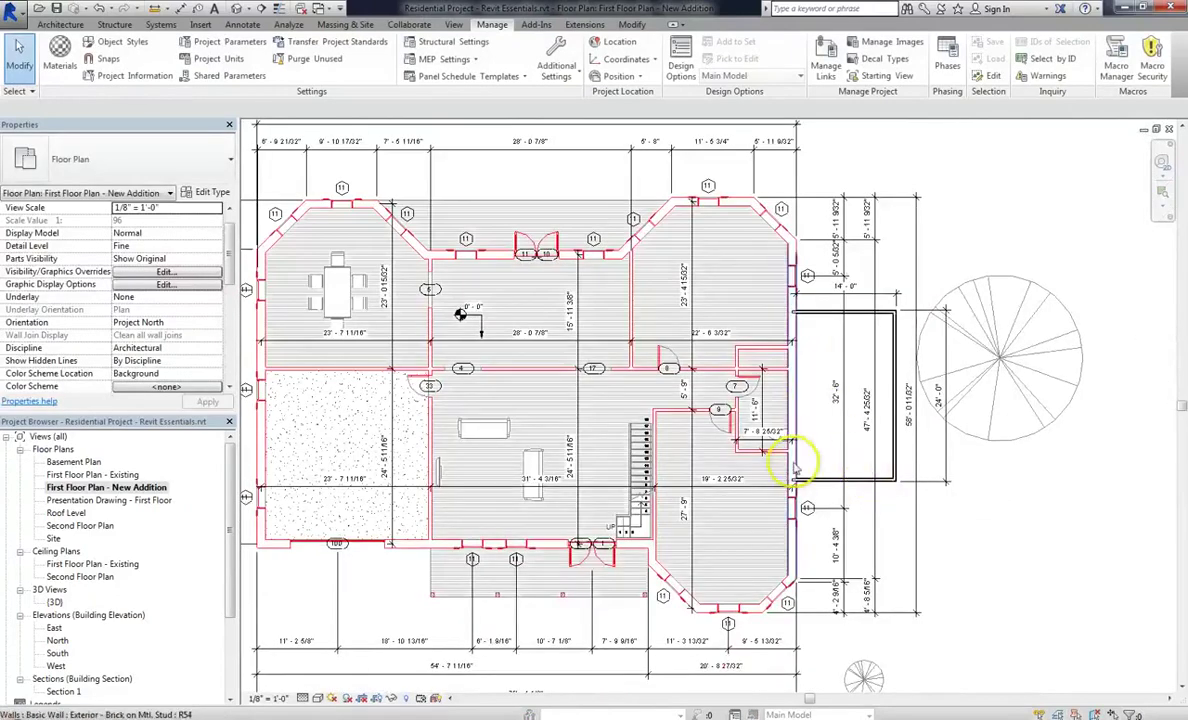
scroll(827, 490, "up", 5)
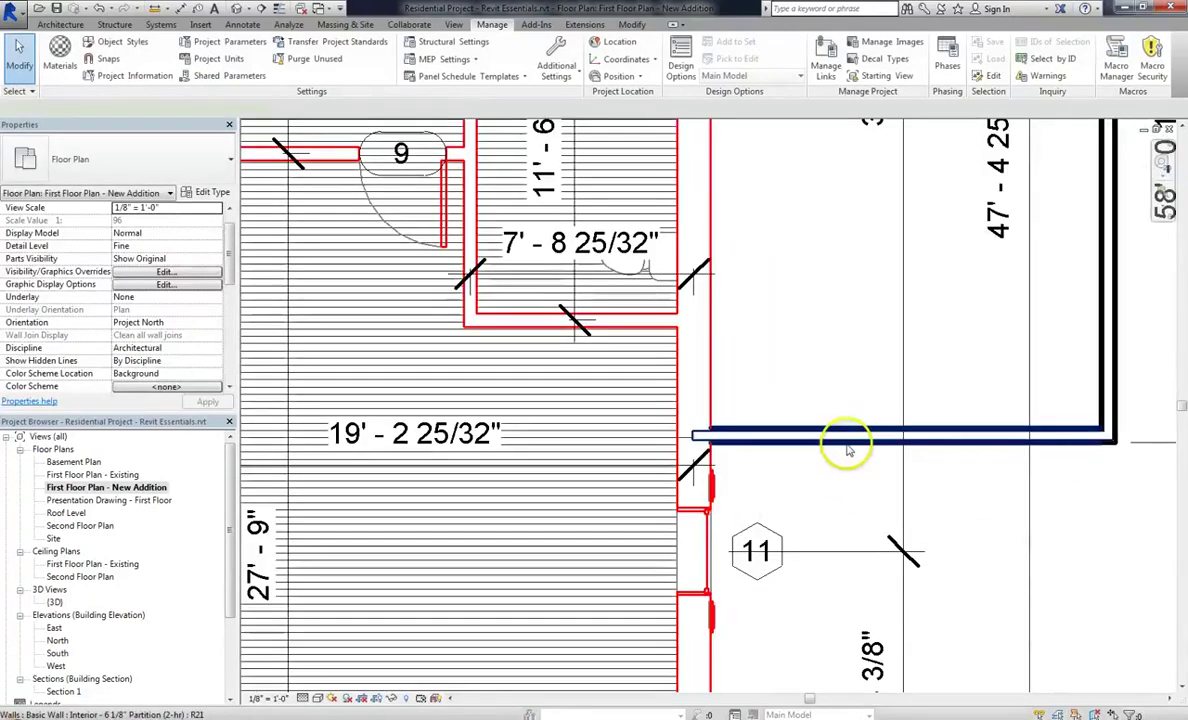
left_click(847, 450)
left_click(843, 403)
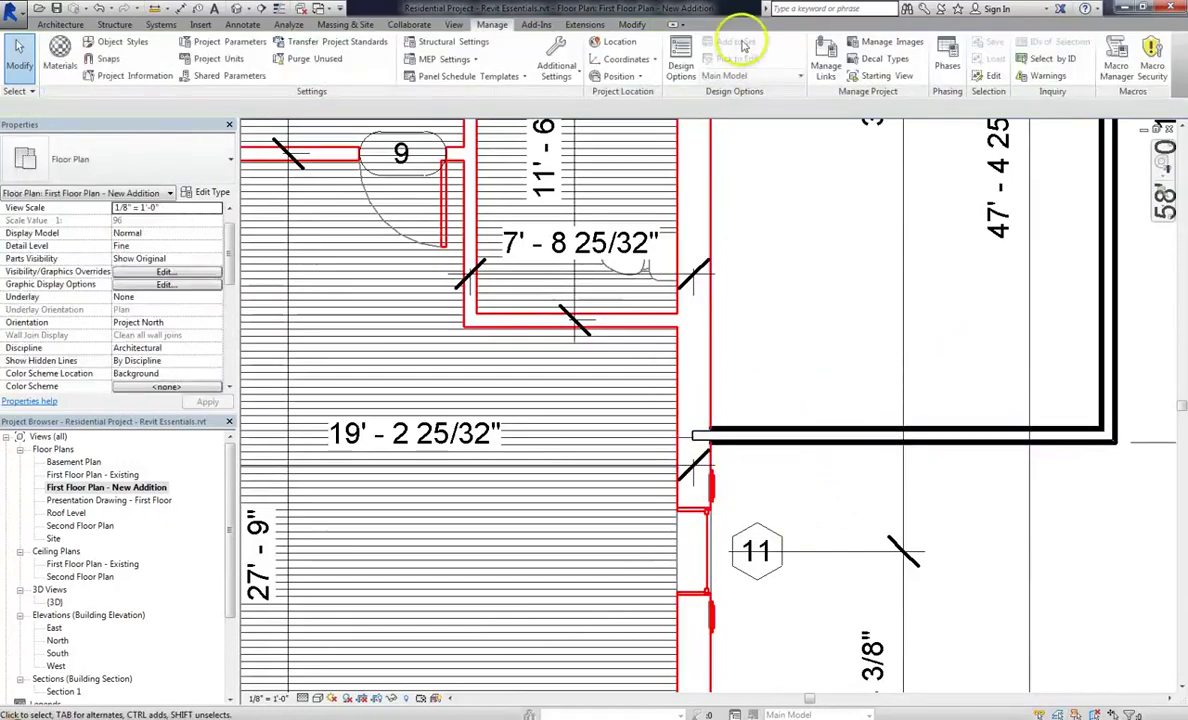
- Review how each phase filter displays new, existing, demolished and temporary elements, and accept the phasing settings
left_click(947, 60)
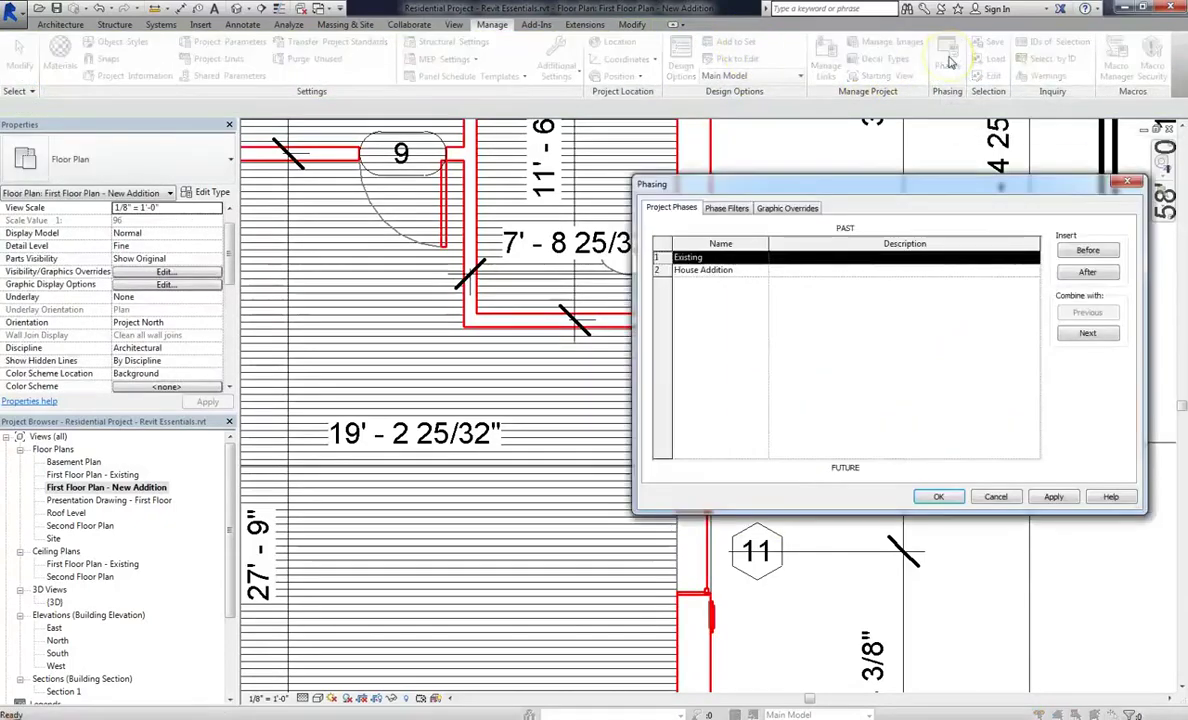
left_click(738, 208)
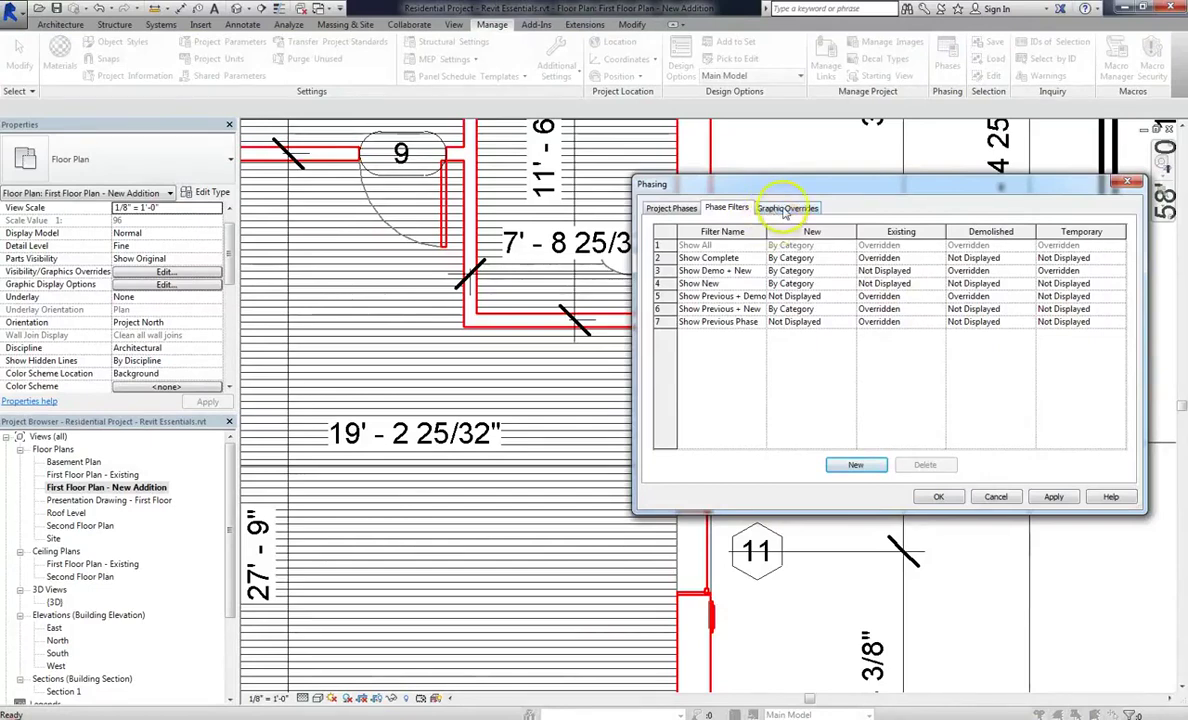
left_click(868, 312)
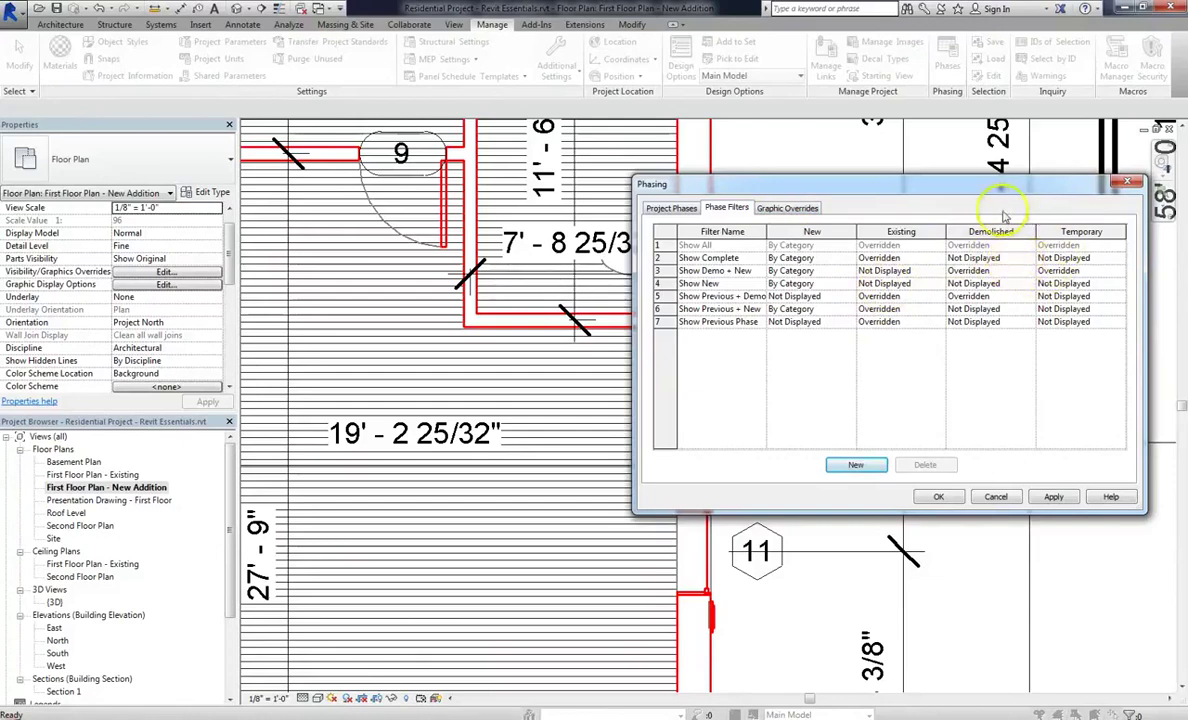
left_click(937, 497)
- Split the existing exterior wall with Split with Gap at two points just inside the addition's upper and lower partition walls
scroll(838, 320, "down", 1)
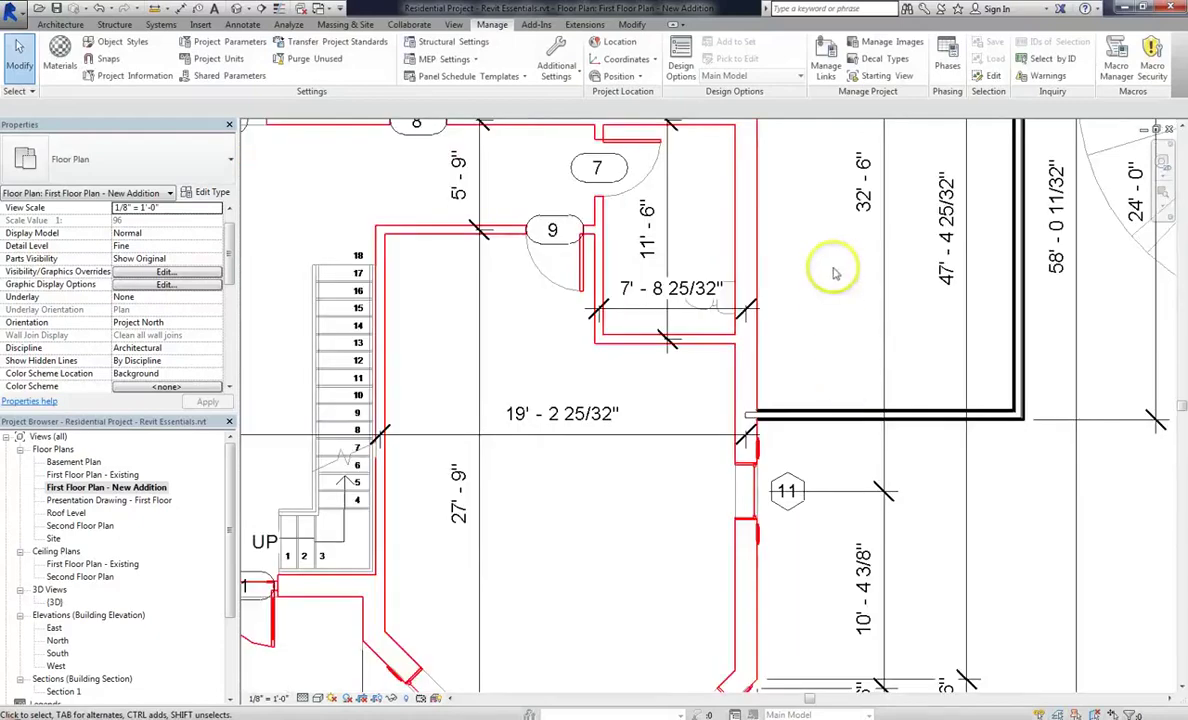
scroll(772, 418, "down", 2)
scroll(772, 418, "down", 1)
left_click(713, 284)
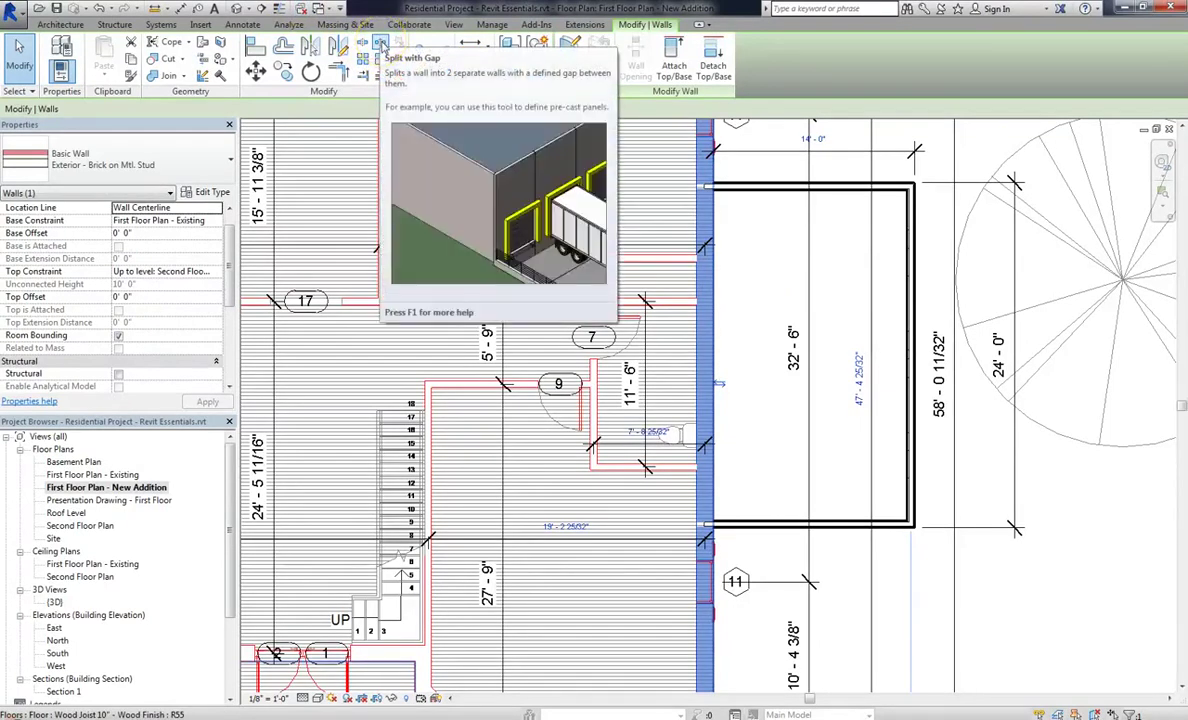
key("Escape")
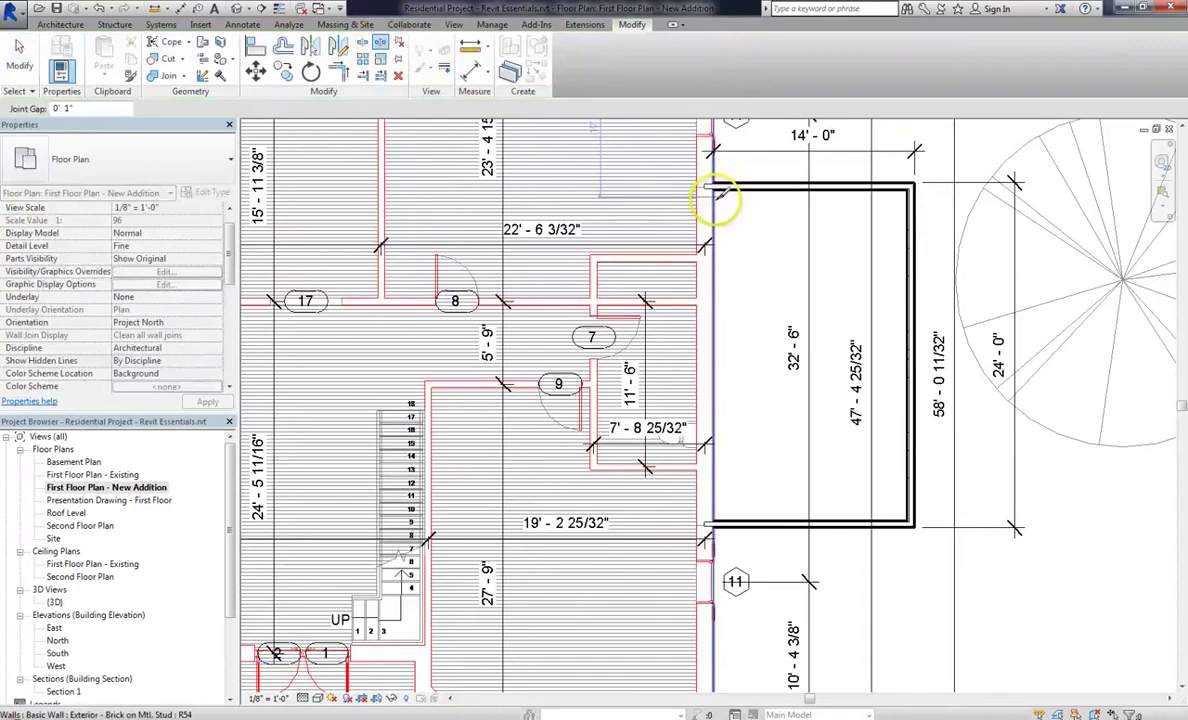
left_click(708, 196)
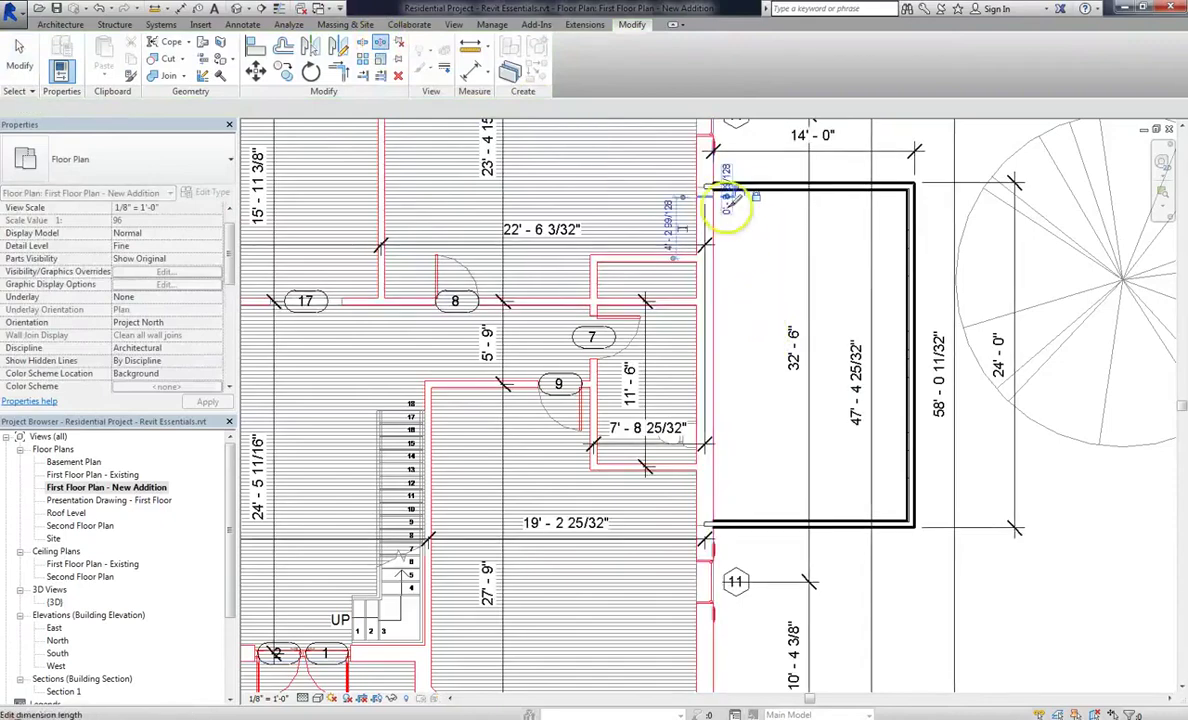
left_click(711, 504)
key("Escape")
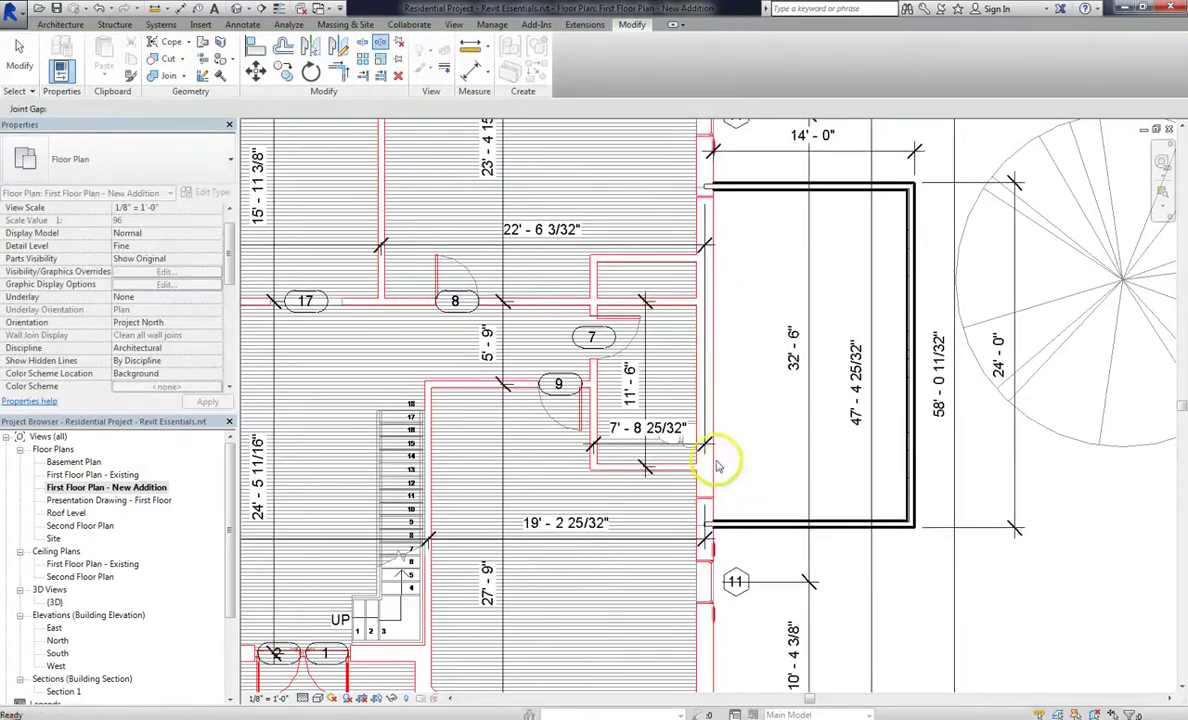
- Set Phase Demolished to House Addition for the existing wall segment between the two splits and apply it
left_click(703, 440)
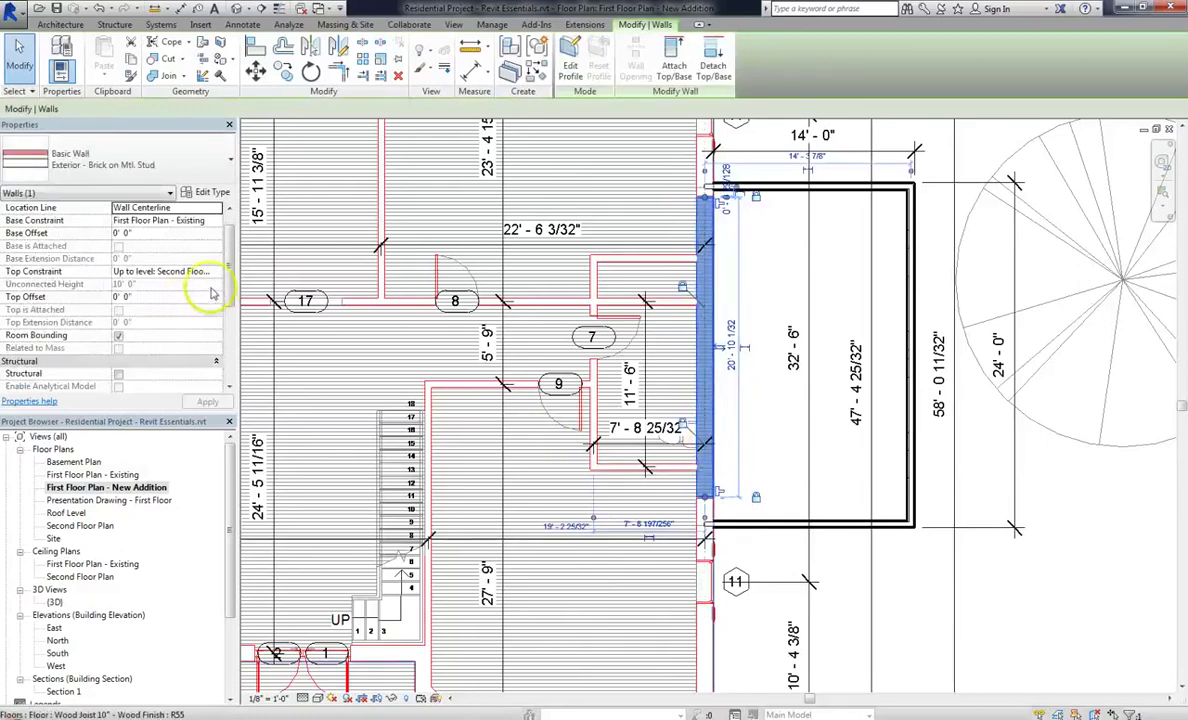
left_click_drag(232, 300, 224, 366)
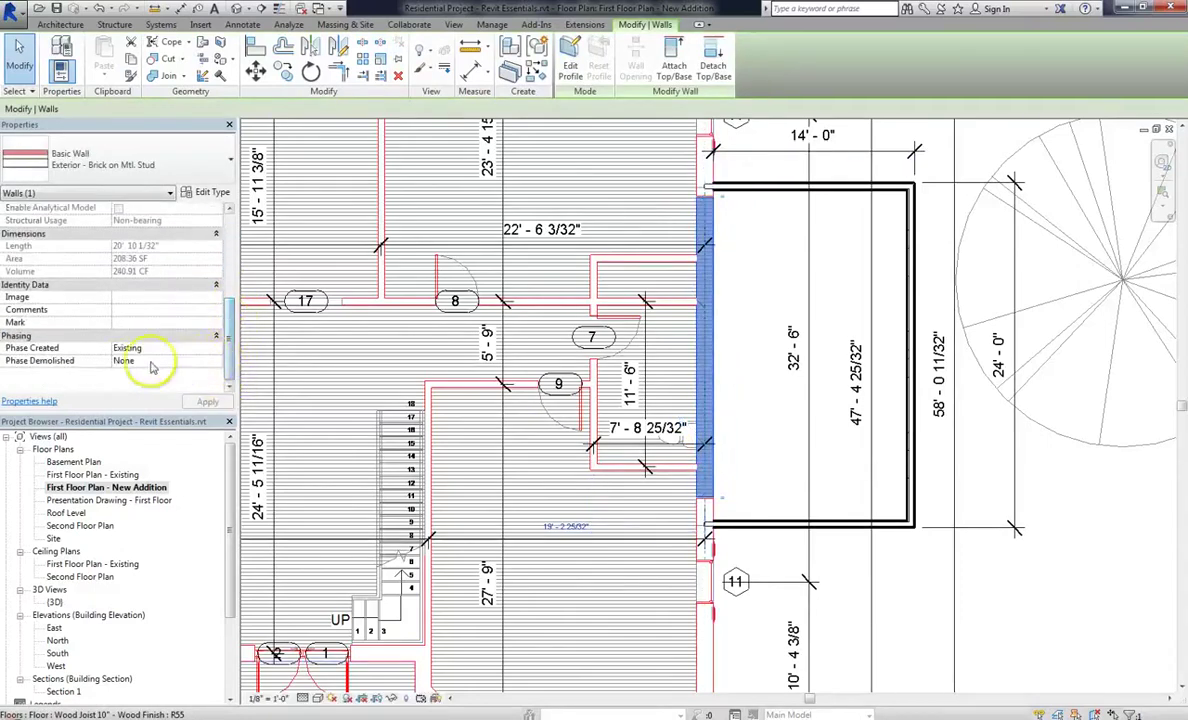
left_click(216, 361)
left_click(150, 396)
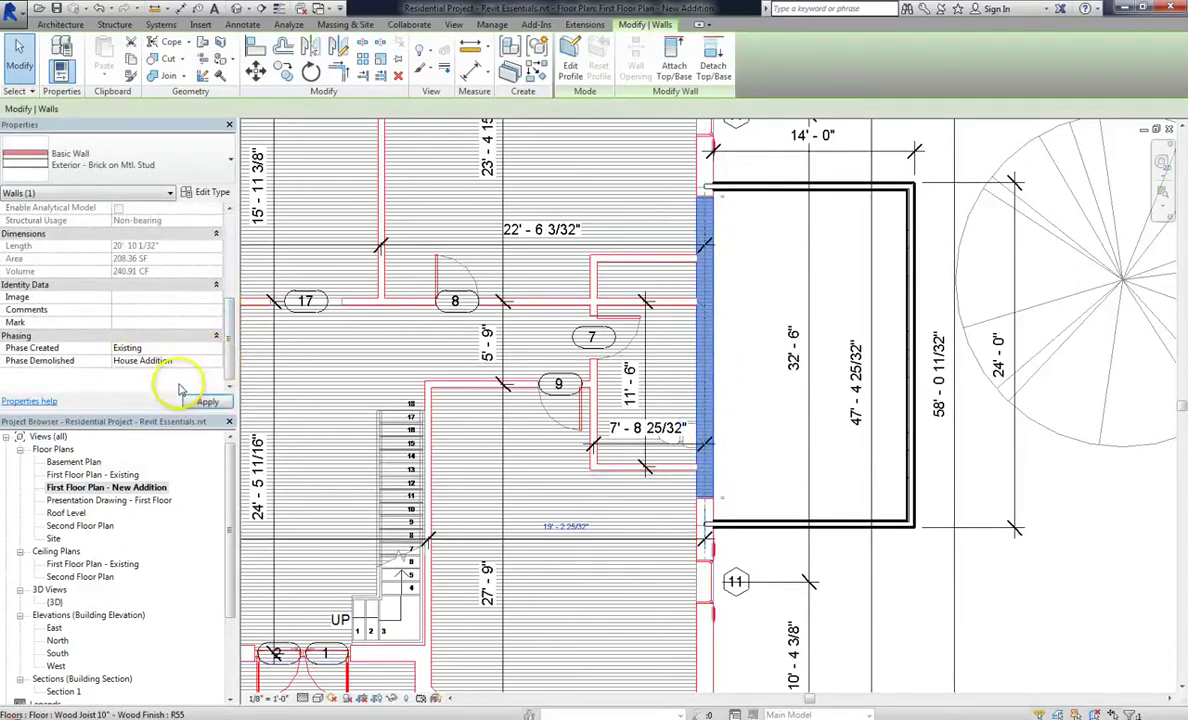
left_click(208, 402)
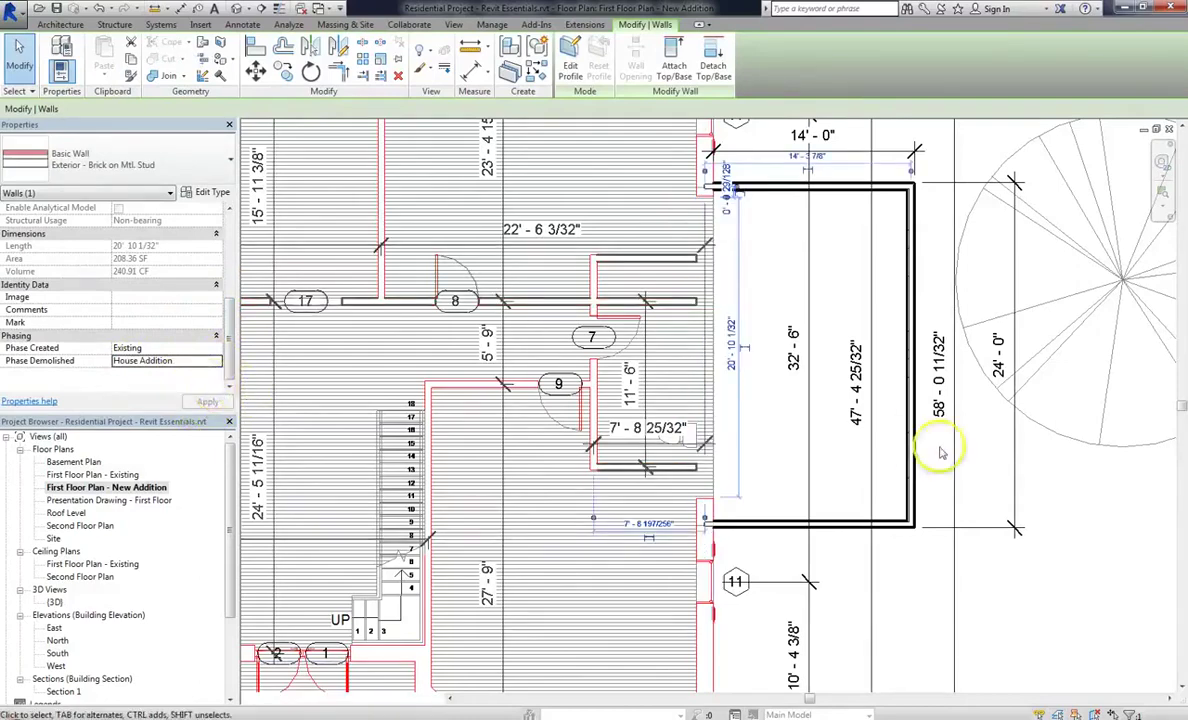
left_click(757, 485)
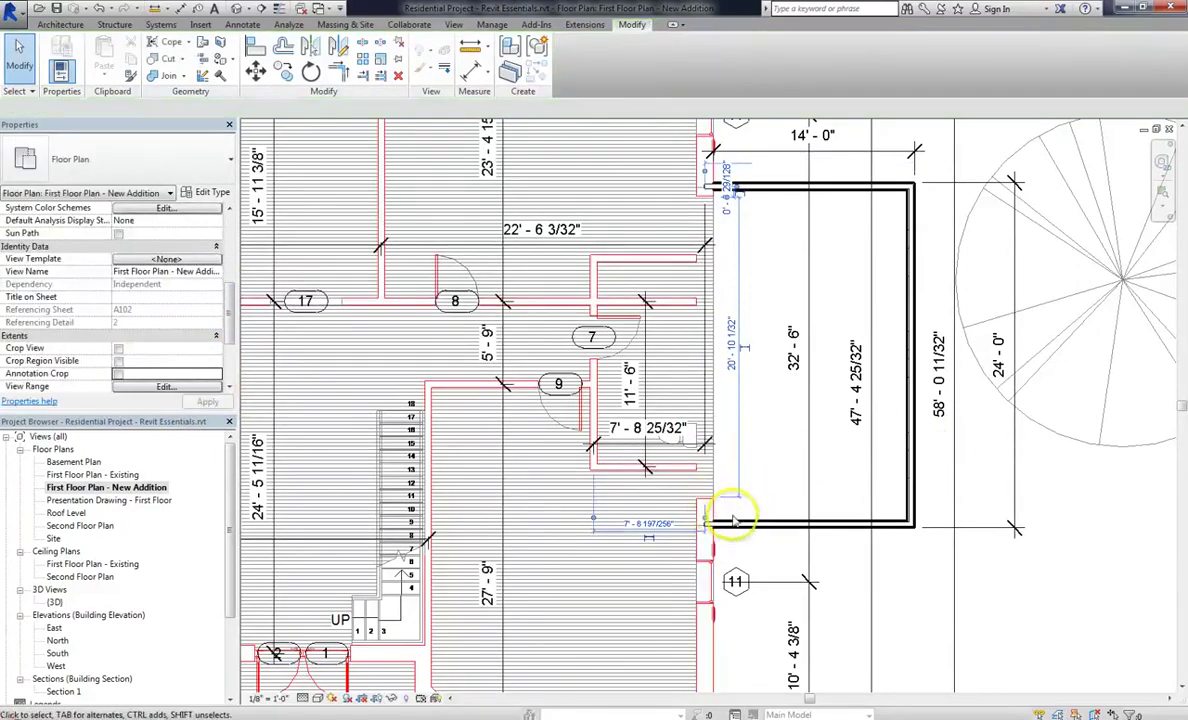
- Shorten the remaining lower segment of the existing exterior wall to the endpoint of the addition's lower partition wall
left_click(704, 503)
left_click(703, 517)
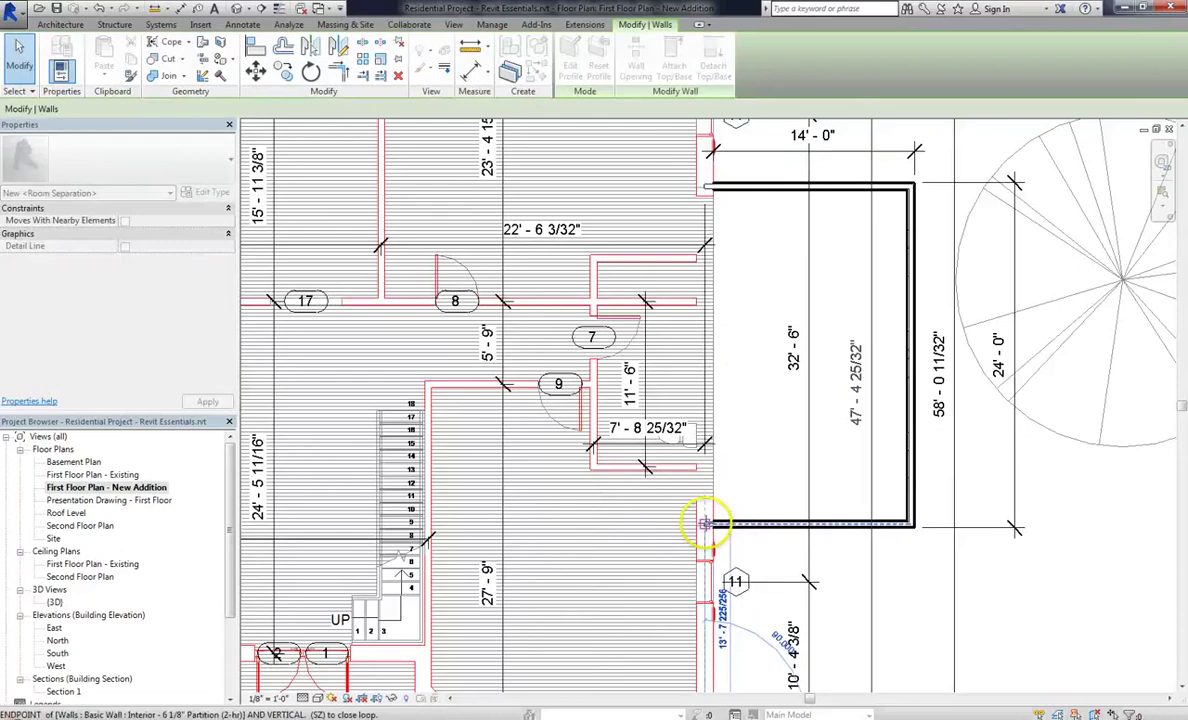
left_click(745, 431)
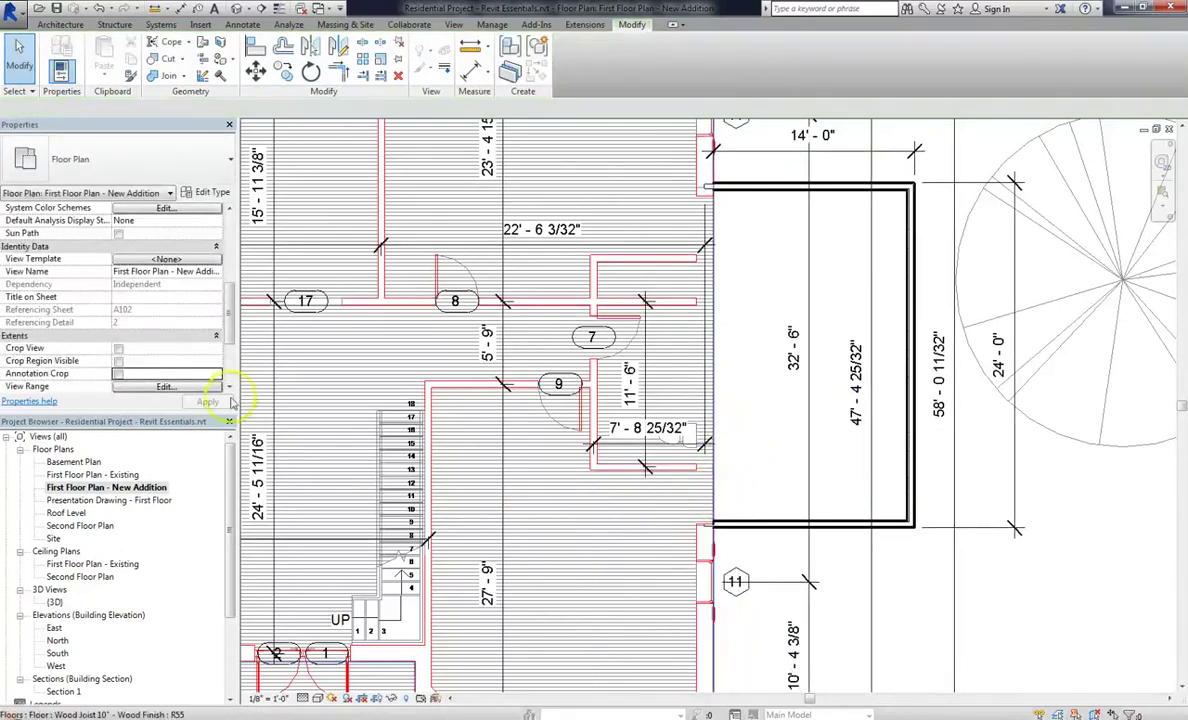
- Set the Demolished display of the Show Complete phase filter to Overridden, apply it and accept the phasing settings
left_click(491, 24)
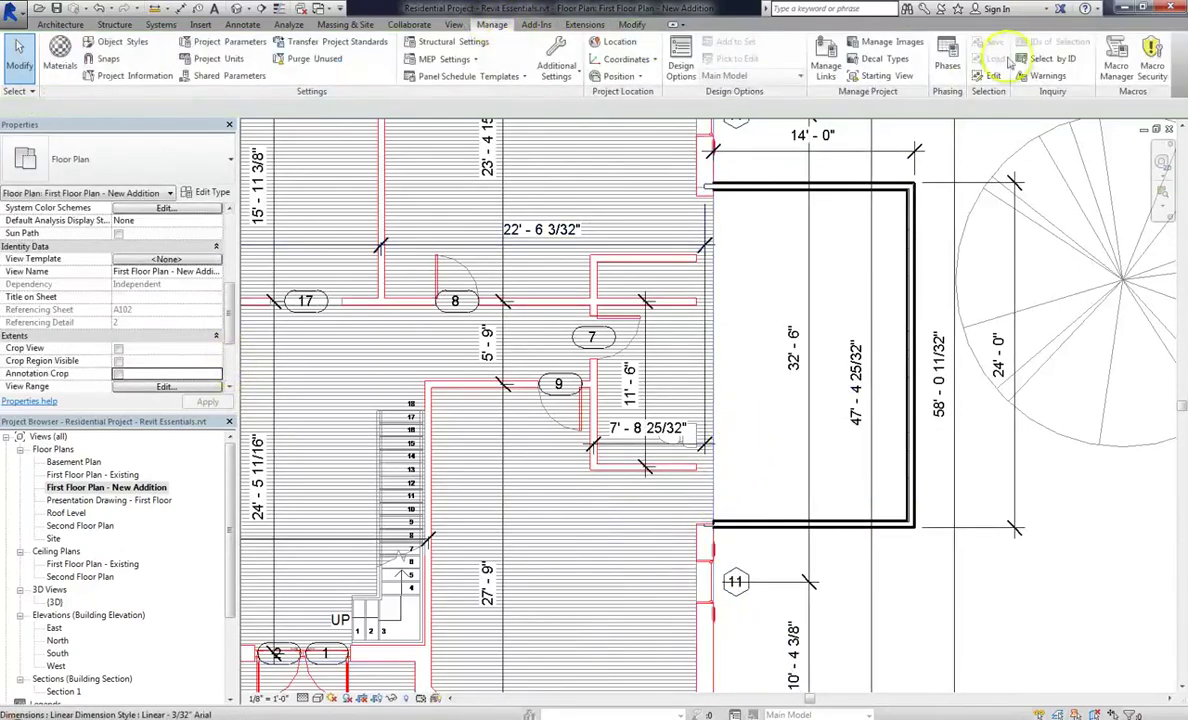
left_click(950, 62)
left_click(787, 208)
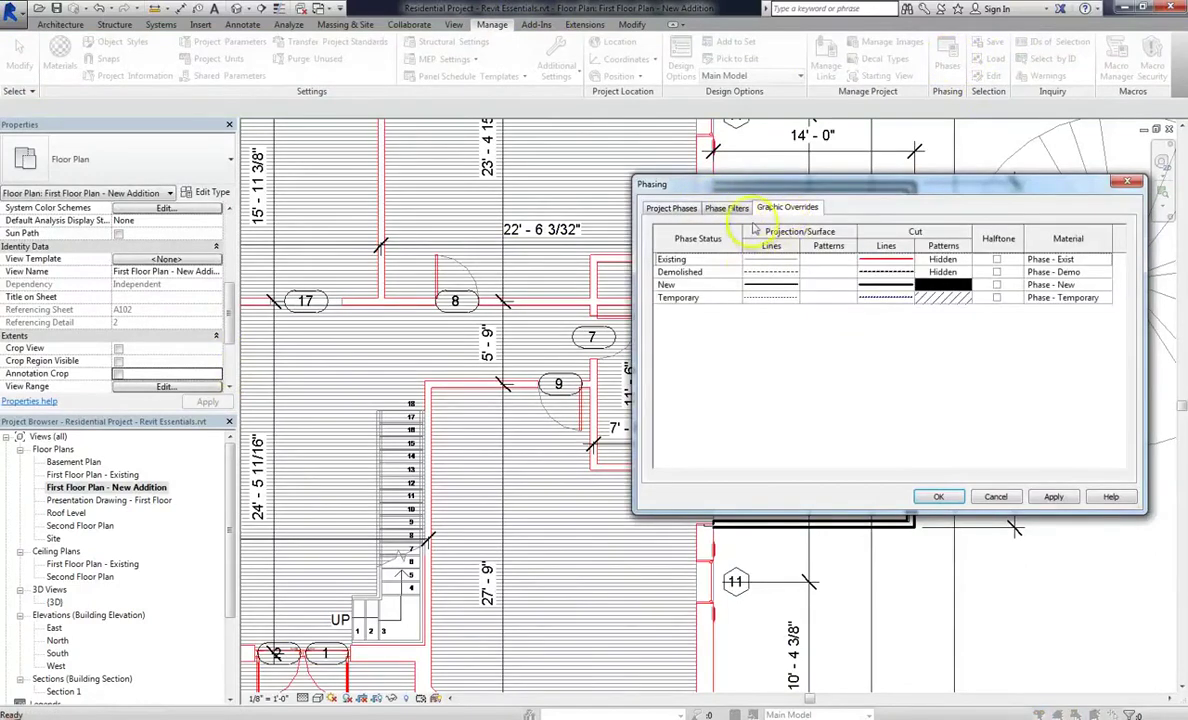
left_click(727, 208)
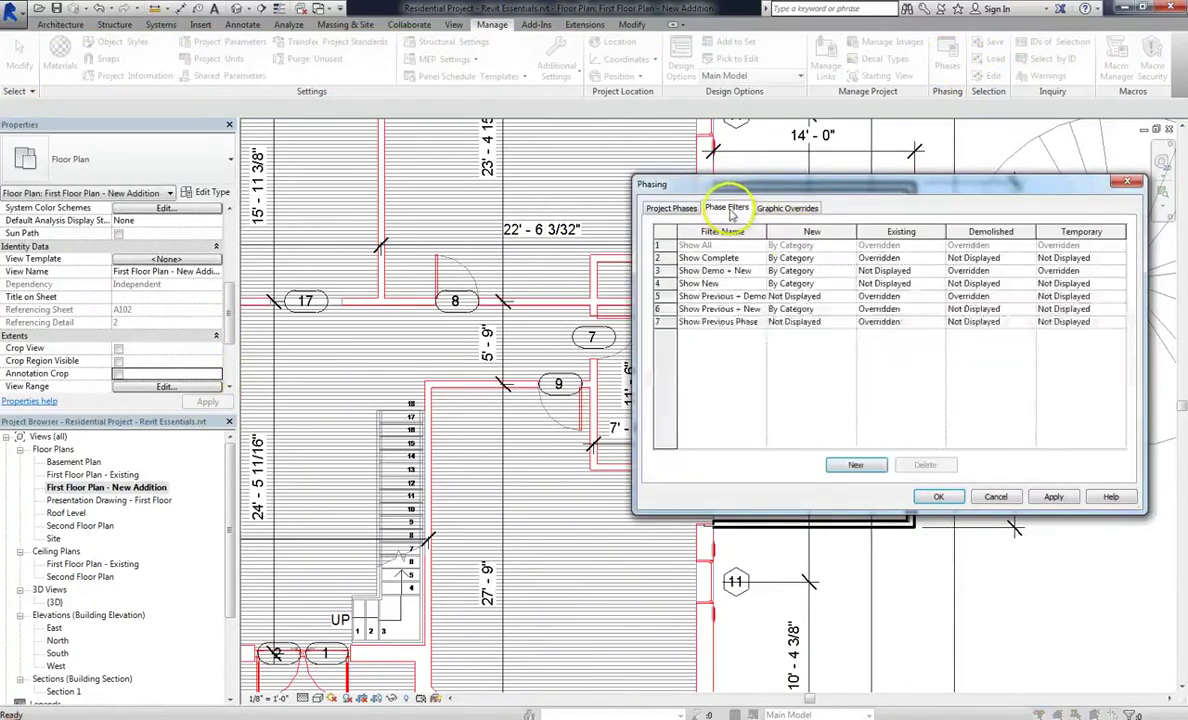
left_click(1030, 259)
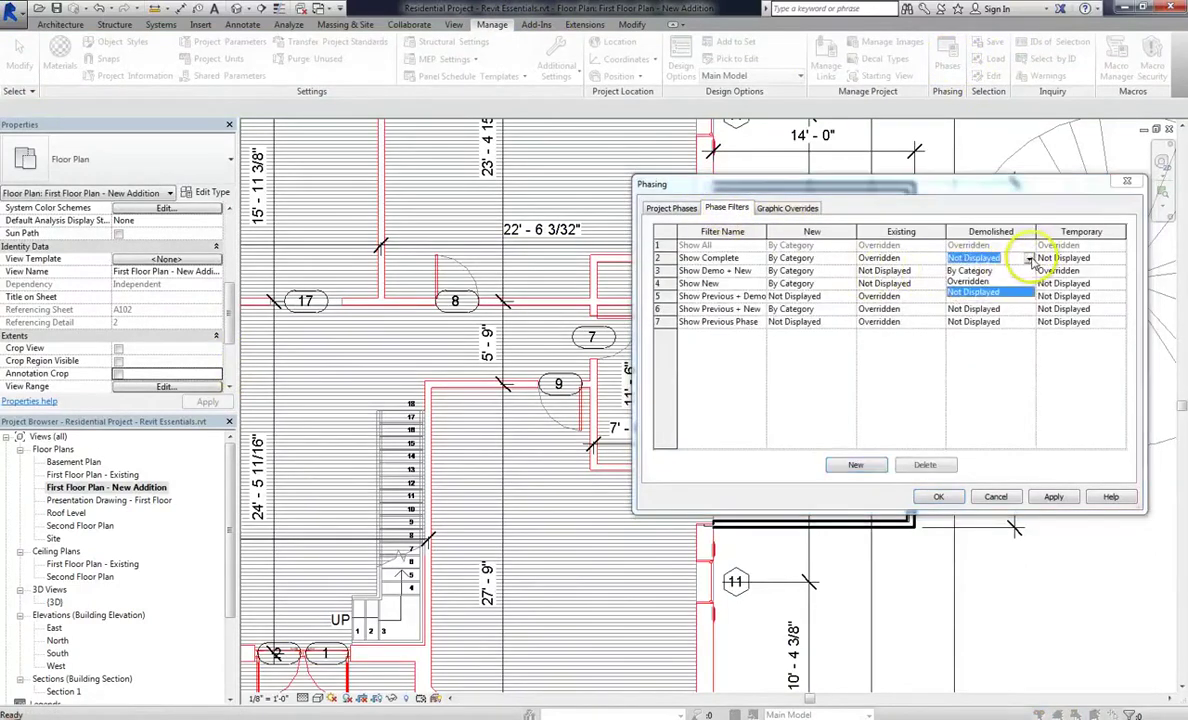
left_click(972, 283)
left_click(1053, 497)
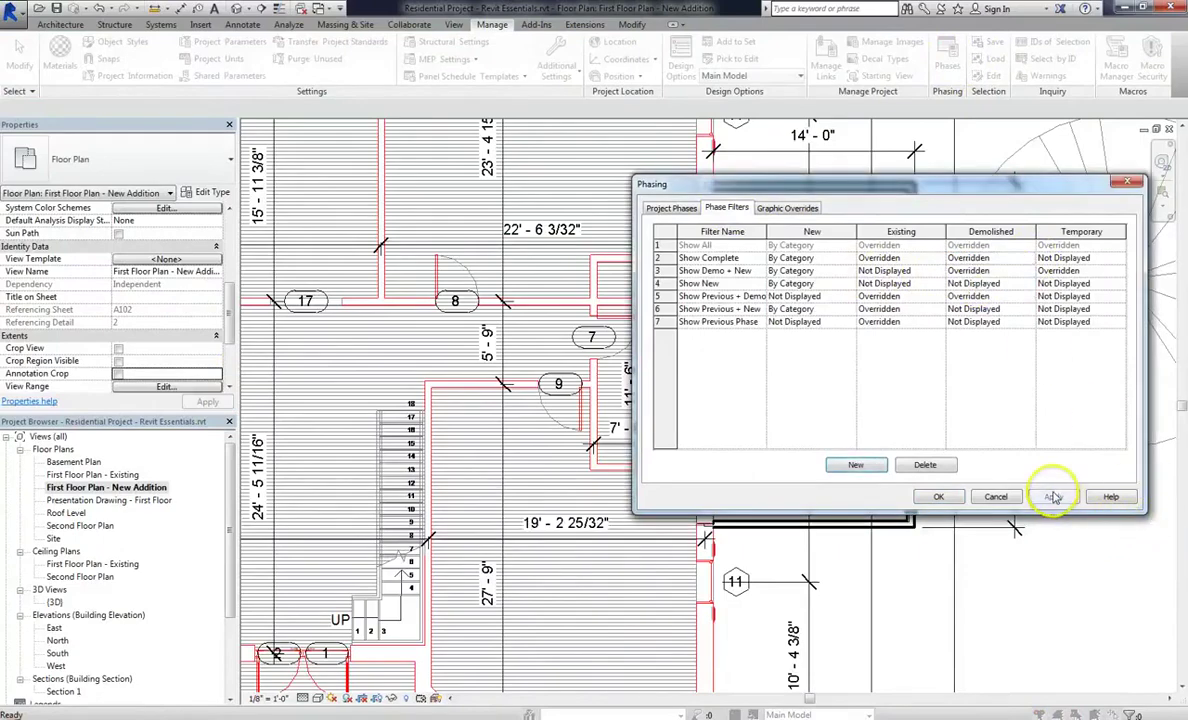
left_click(932, 497)
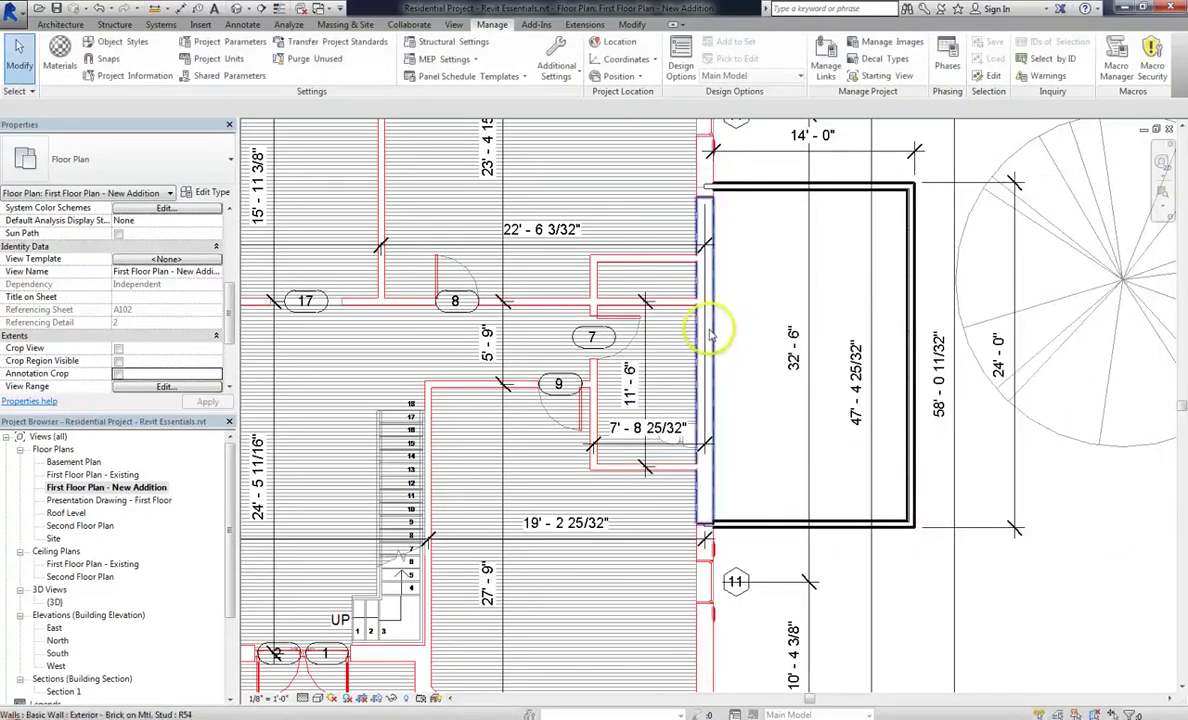
- Shorten the remaining upper segment of the existing exterior wall to the endpoint of the addition's upper partition wall
left_click(712, 192)
scroll(712, 200, "up", 5)
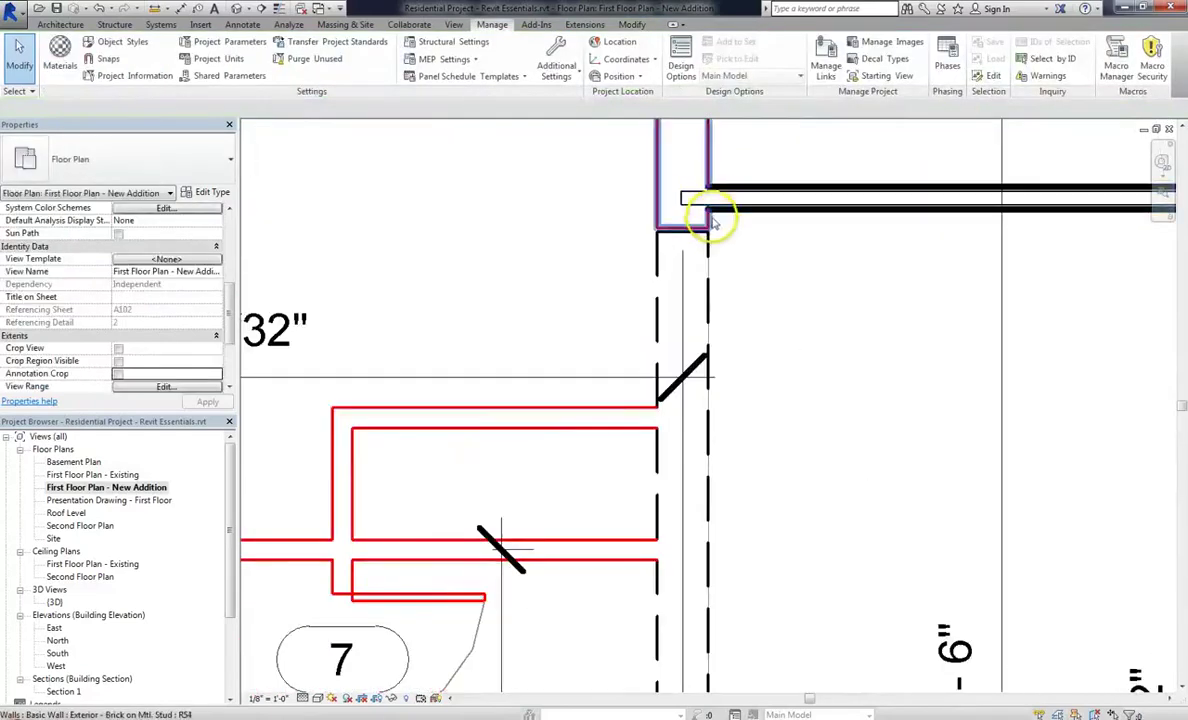
key("r")
key("s")
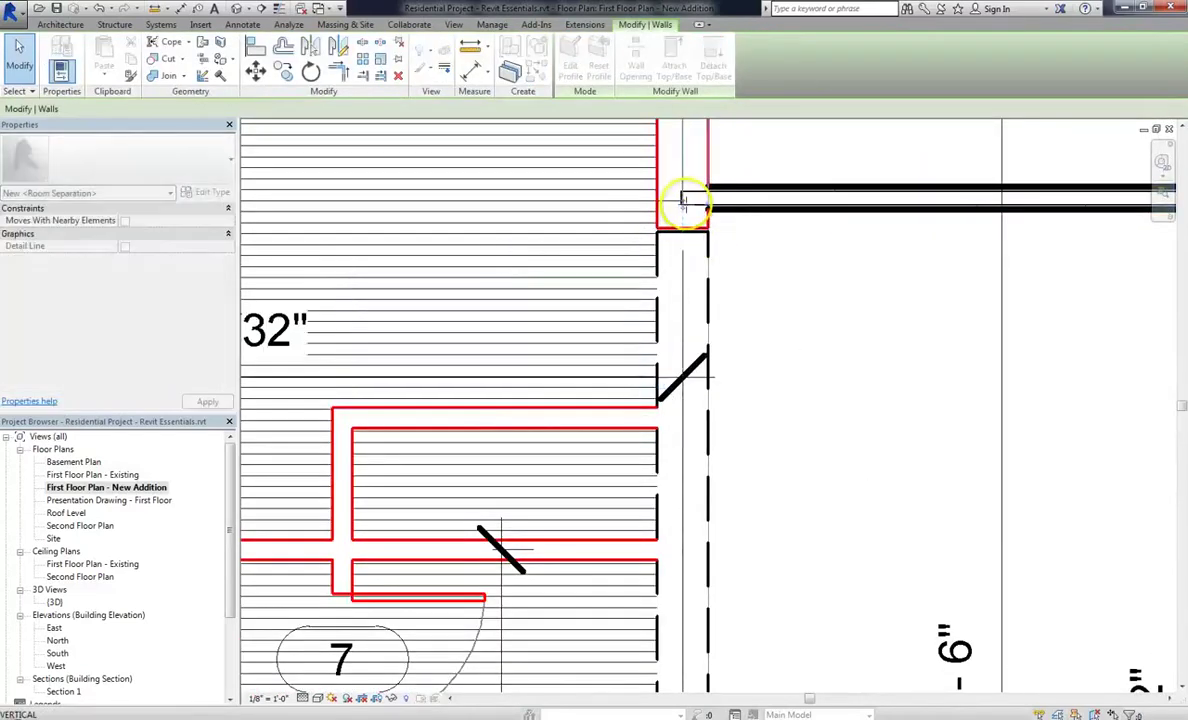
key("Escape")
key("Escape")
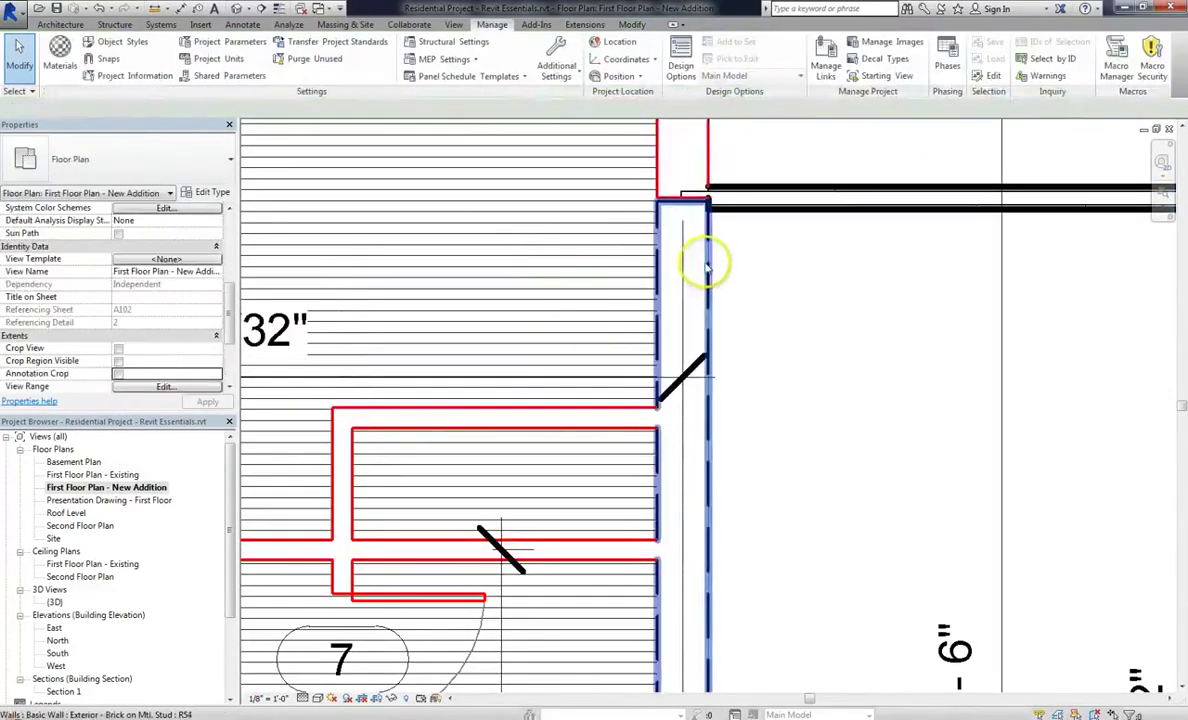
- Check the view's phase filter, set the Demolished display of Show Complete to Not Displayed, and accept the phasing settings
scroll(712, 265, "down", 4)
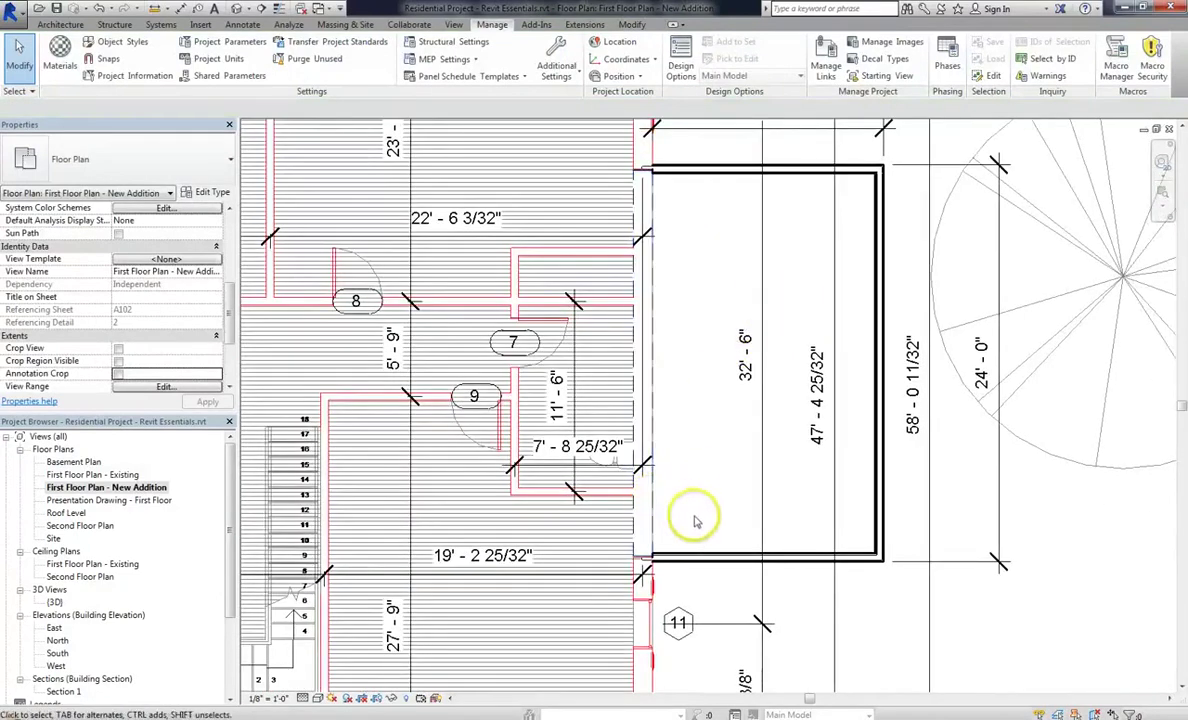
scroll(231, 373, "down", 3)
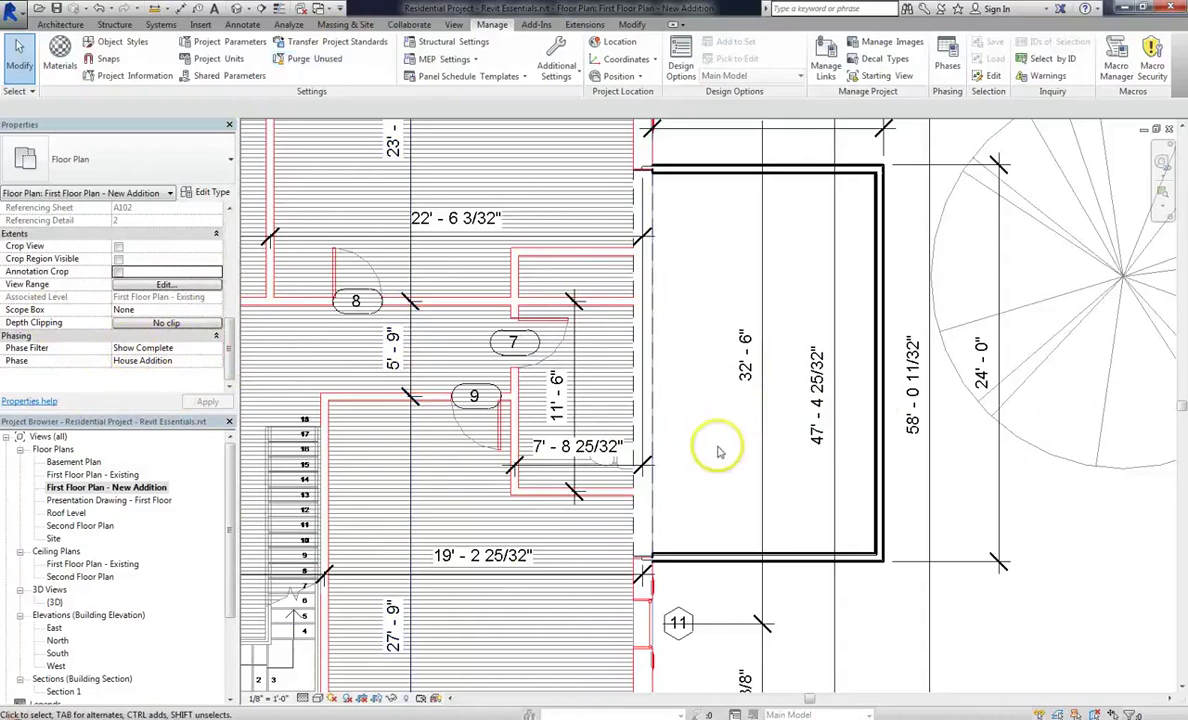
left_click(947, 56)
left_click(789, 208)
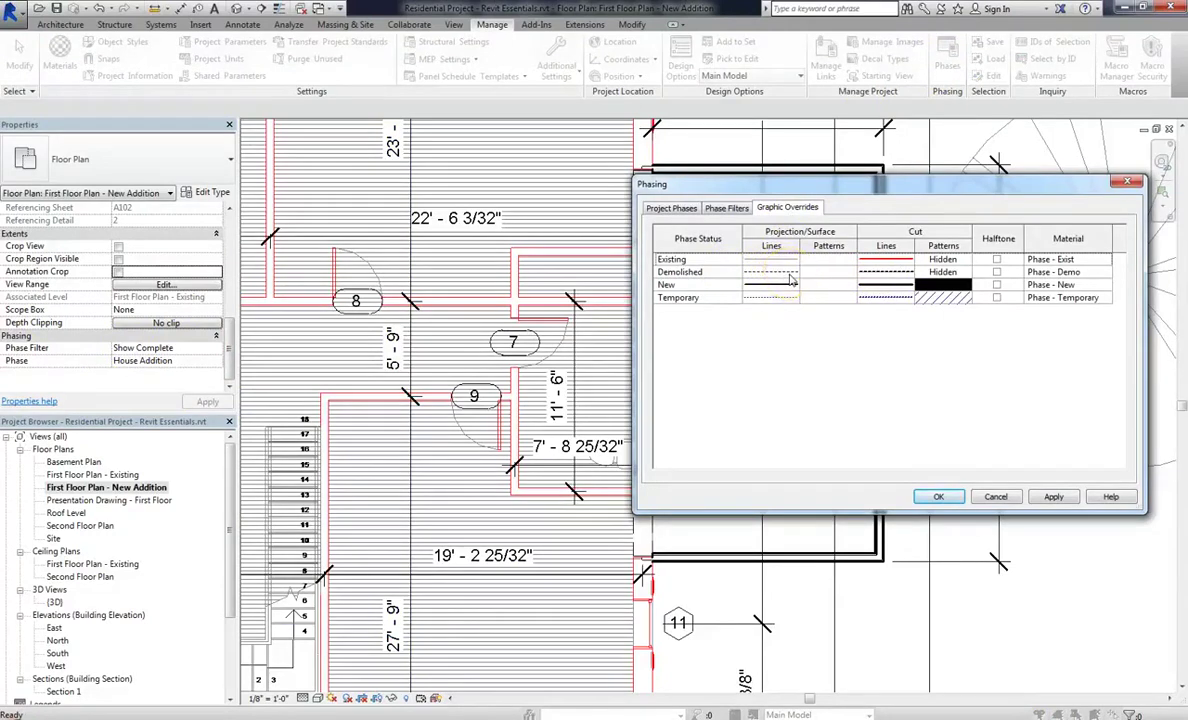
left_click(730, 208)
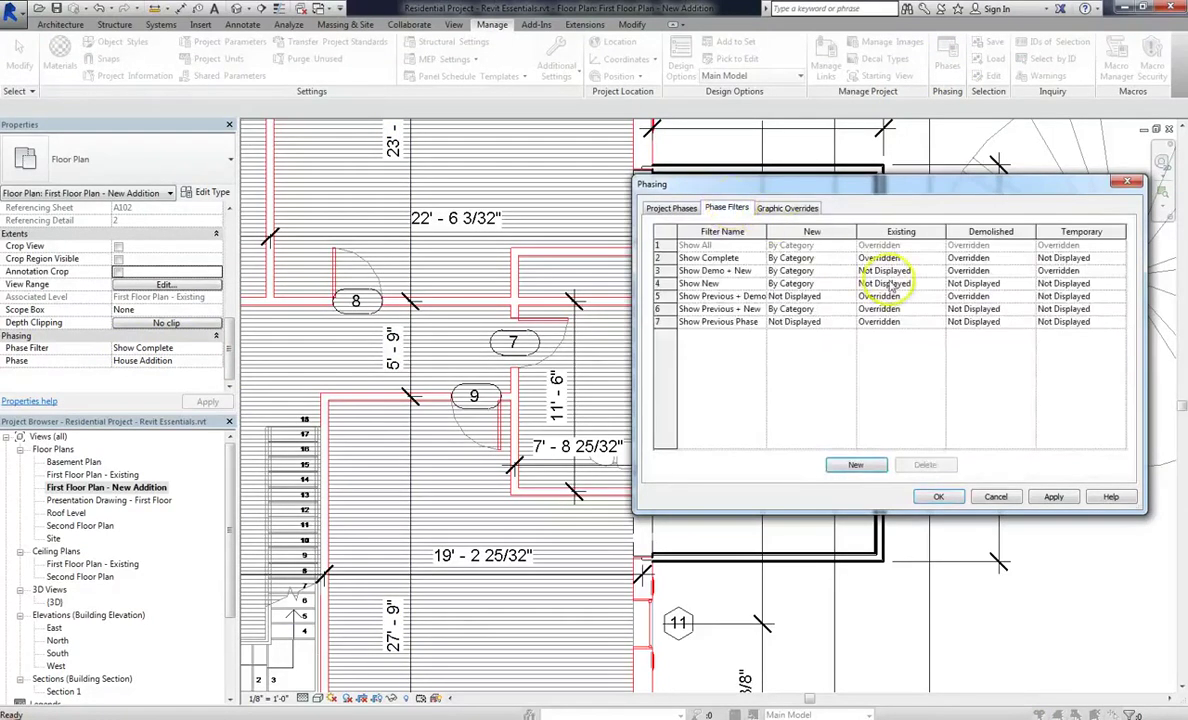
left_click(1029, 258)
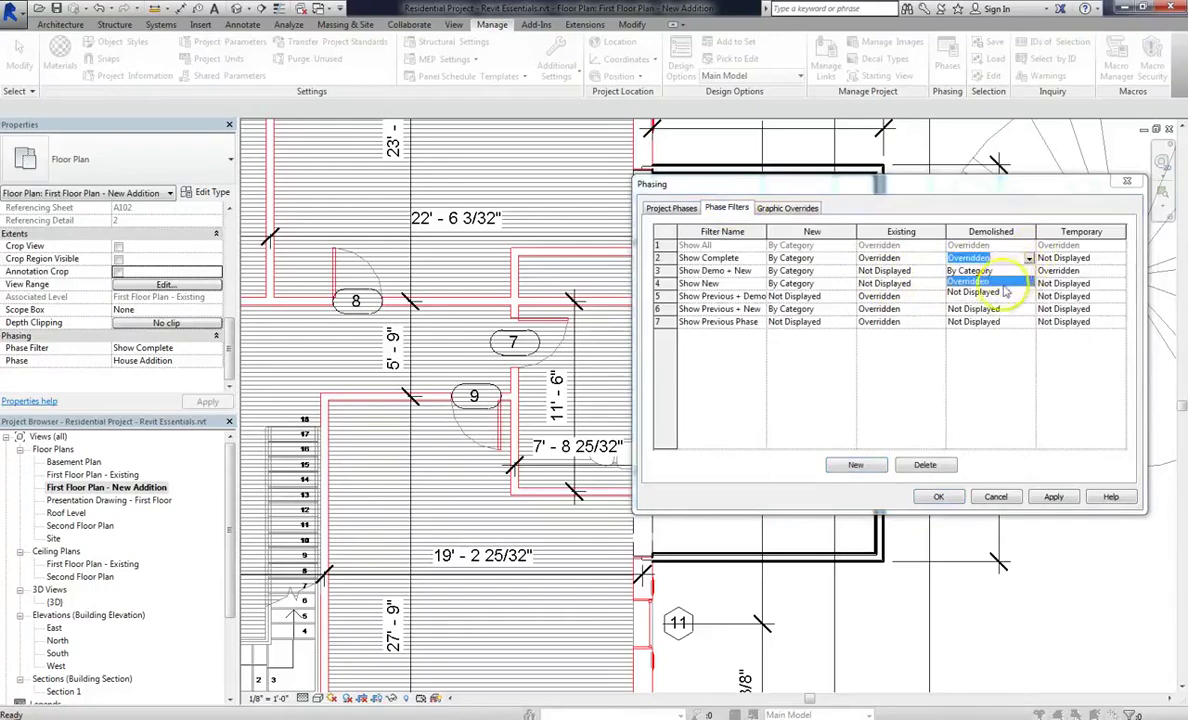
left_click(1005, 291)
left_click(1054, 497)
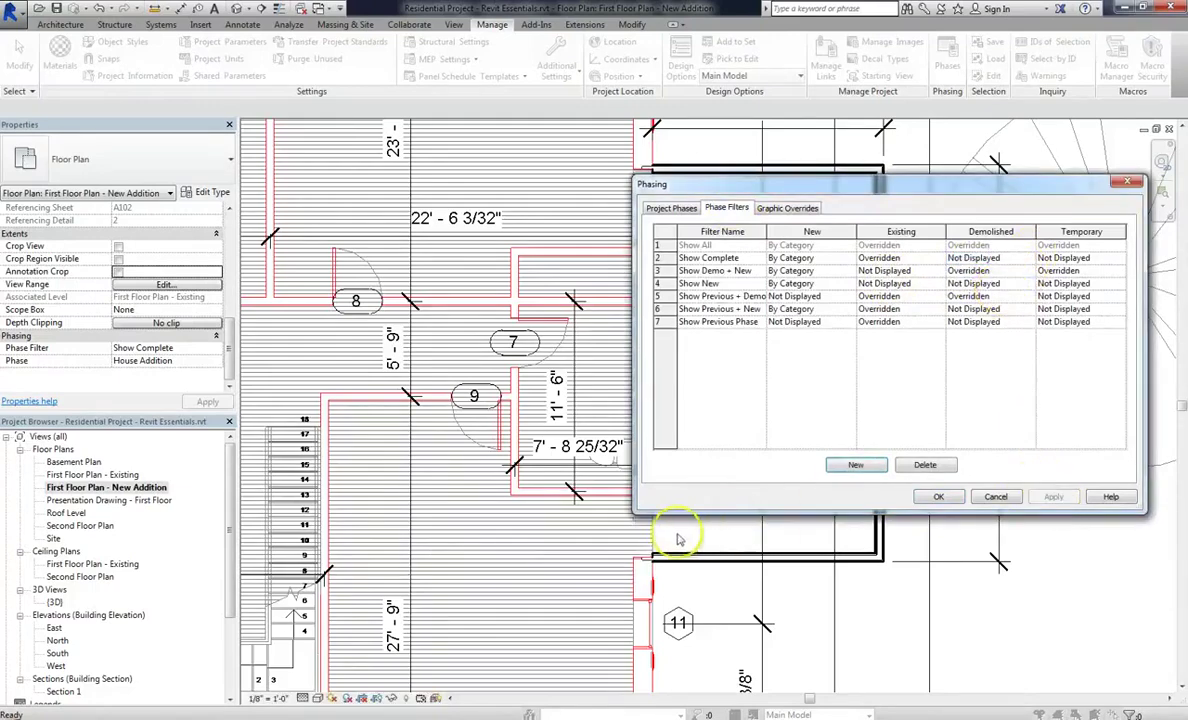
mouse_move(898, 183)
left_mouse_down()
mouse_move(968, 310)
mouse_move(894, 169)
mouse_move(886, 183)
left_mouse_up()
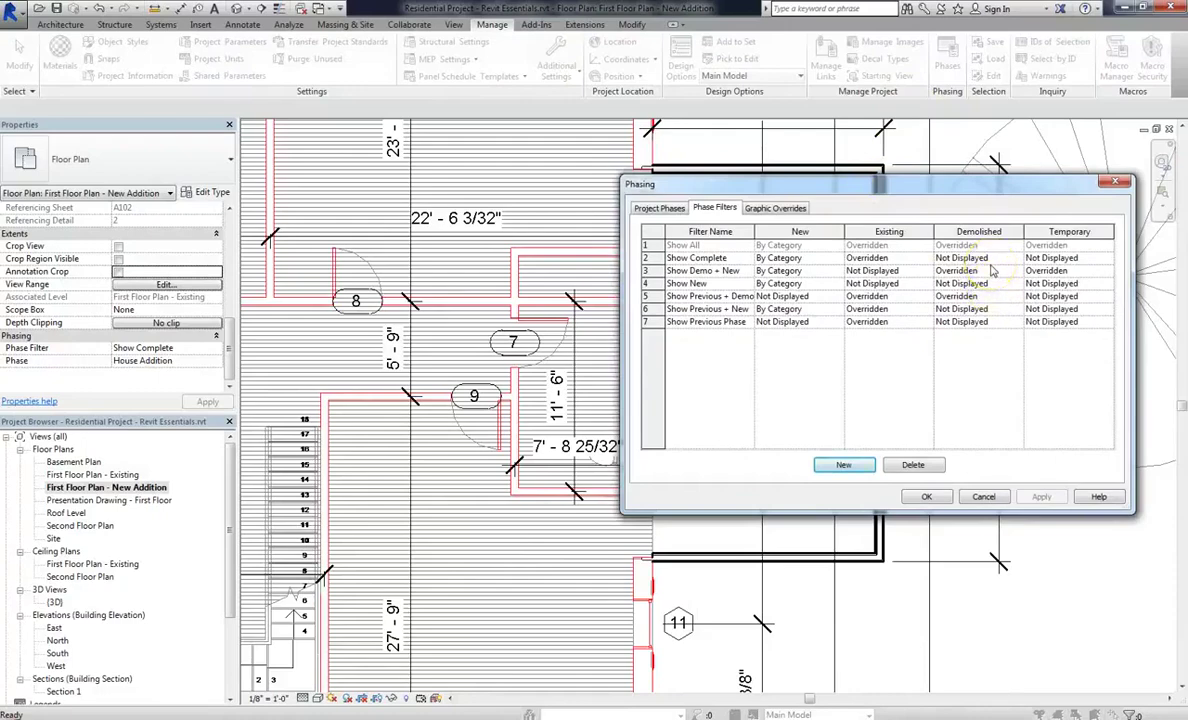
left_click(932, 497)
- Open the First Floor Plan - Existing view and examine the exterior wall beside the bathroom, where the addition adjoins
scroll(702, 385, "down", 2)
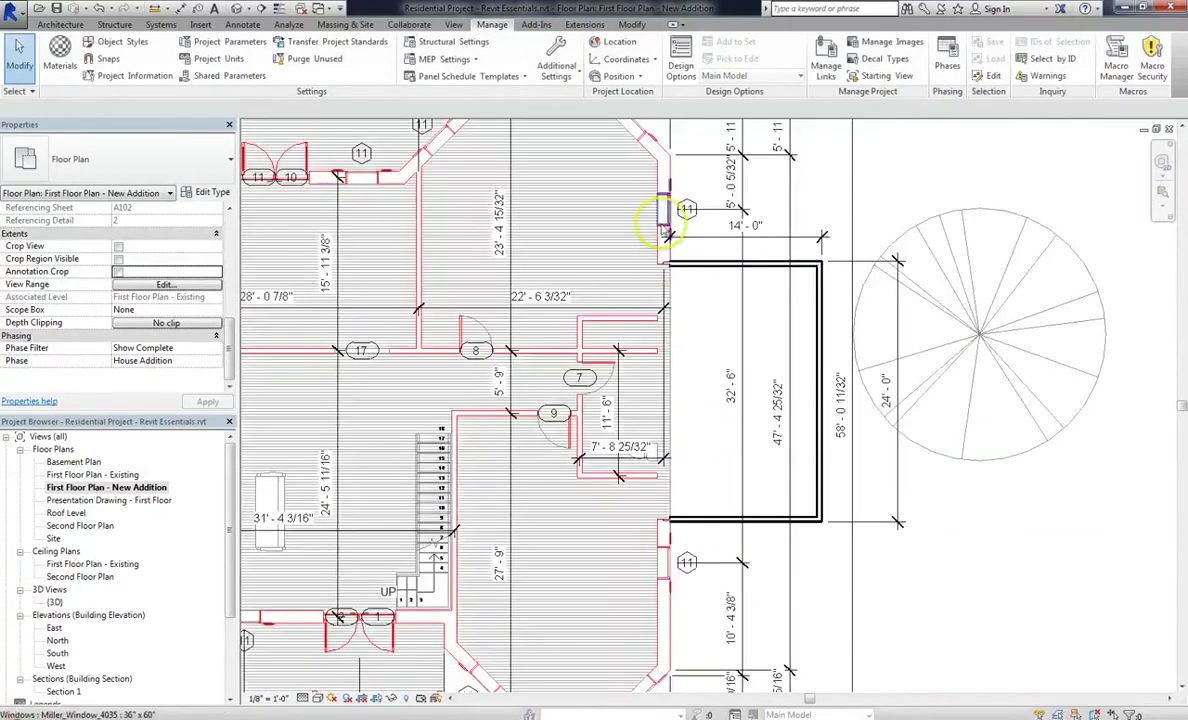
scroll(677, 338, "down", 3)
scroll(686, 436, "up", 3)
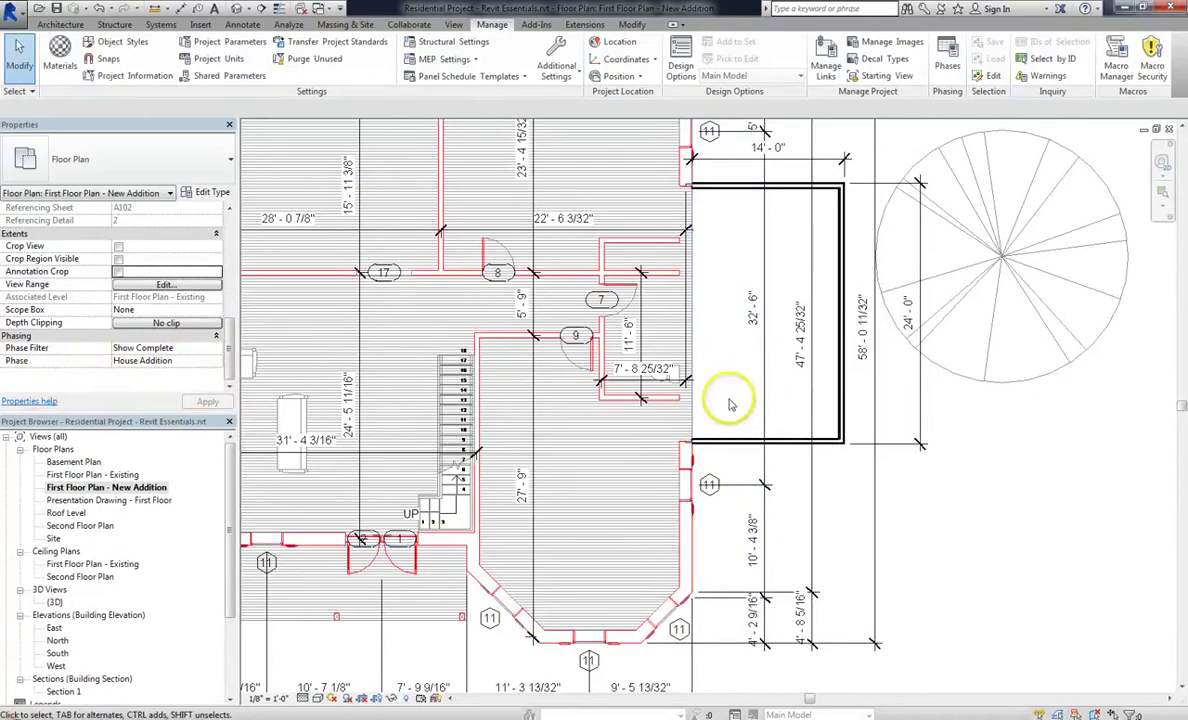
double_click(96, 475)
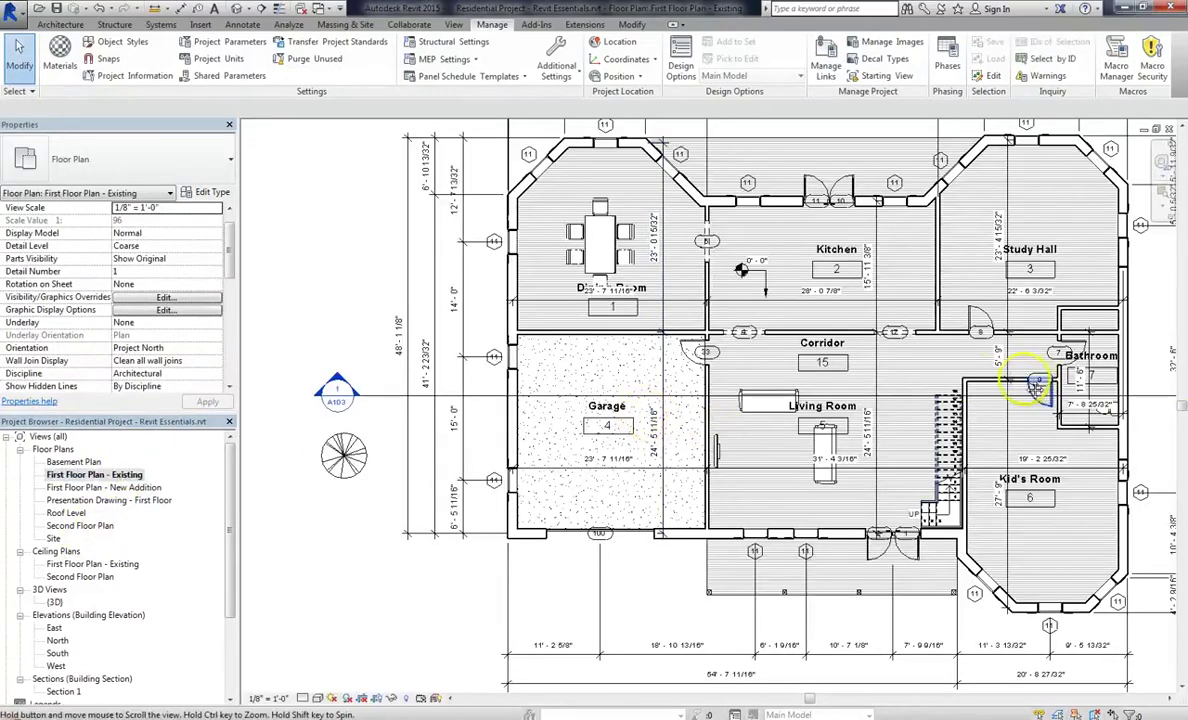
middle_click_drag(610, 355, 217, 358)
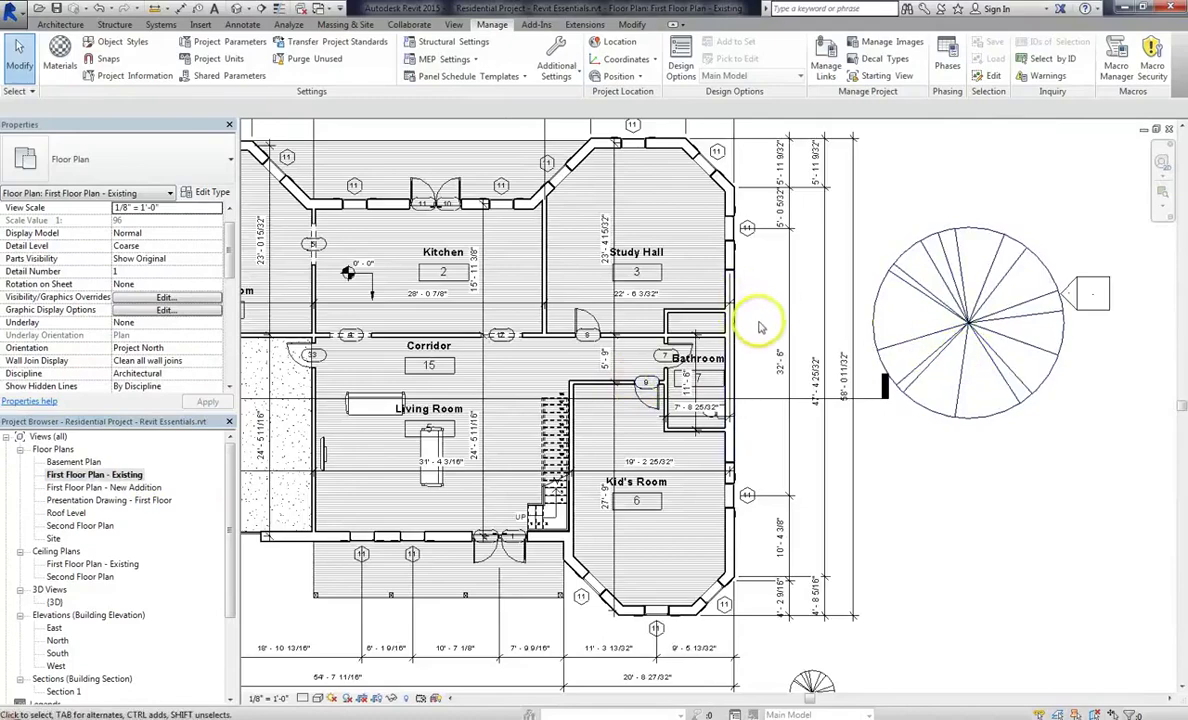
- Stretch the end of the exterior wall segment below the bathroom to meet the neighbouring exterior wall segment's endpoint
scroll(760, 320, "up", 3)
left_click(714, 563)
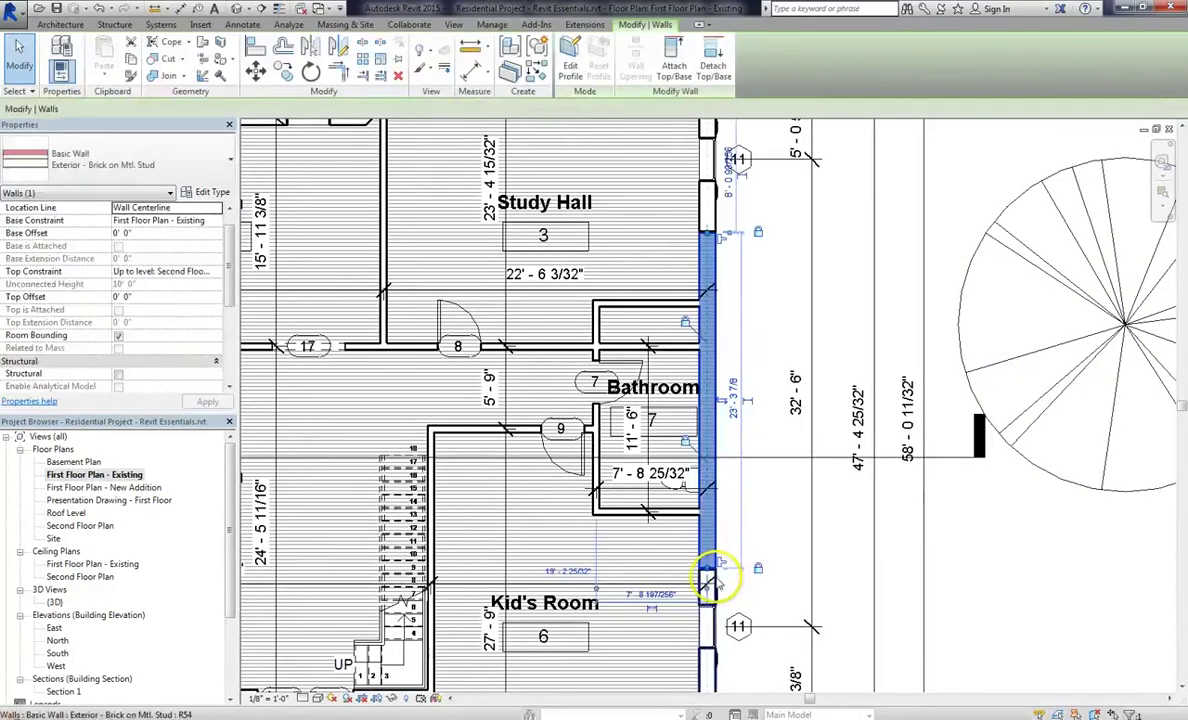
left_click(706, 560)
scroll(704, 558, "up", 5)
key("Escape")
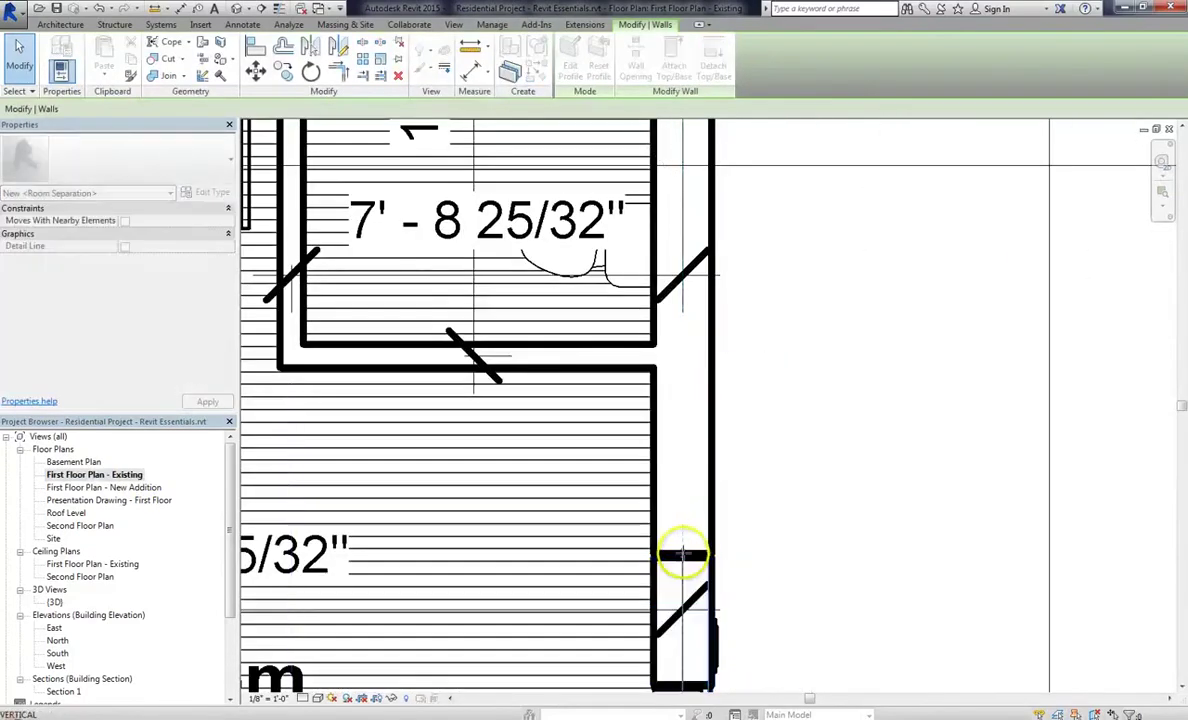
left_click(684, 560)
scroll(775, 620, "down", 3)
scroll(783, 620, "down", 3)
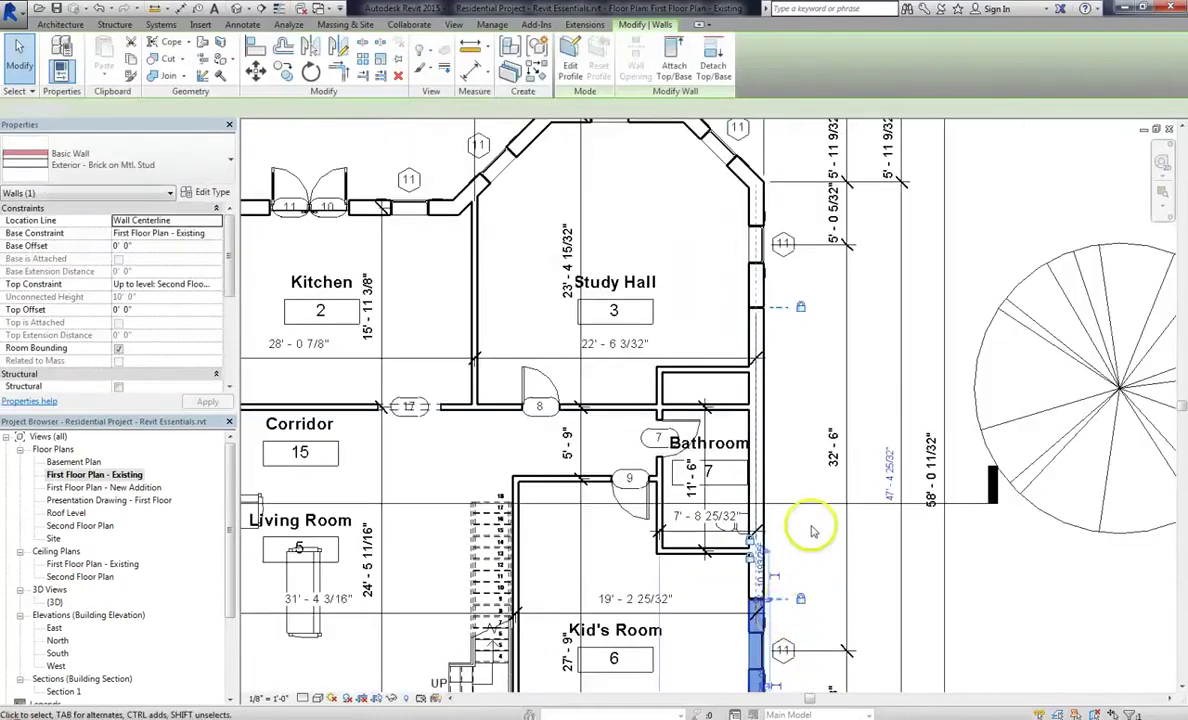
key("Escape")
scroll(800, 280, "down", 4)
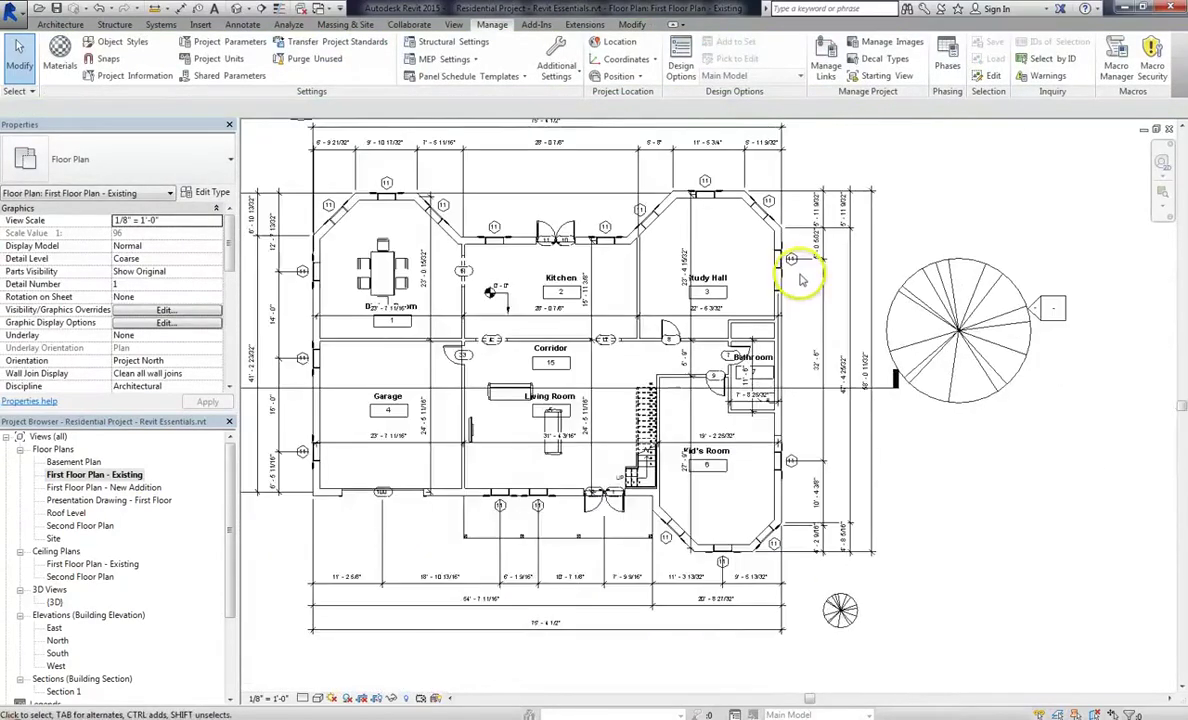
scroll(464, 323, "down", 1)
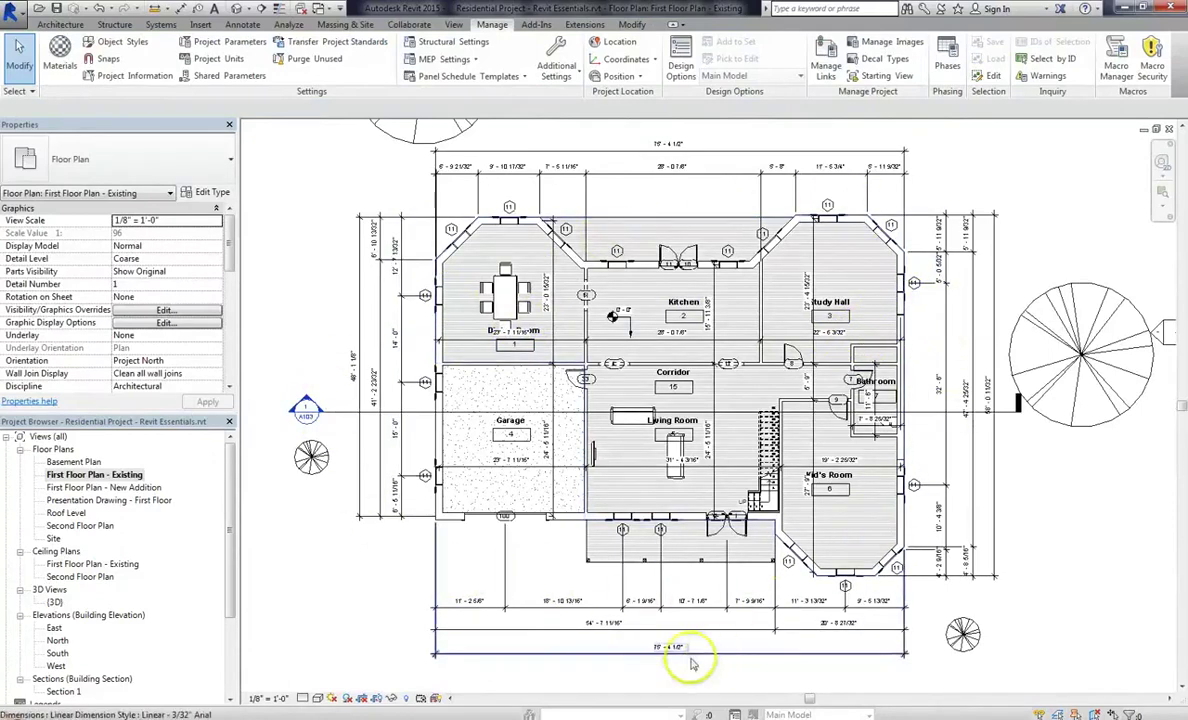
- Check the phase filter and phase assigned to the First Floor Plan - Existing view
left_click(80, 475)
scroll(230, 320, "down", 5)
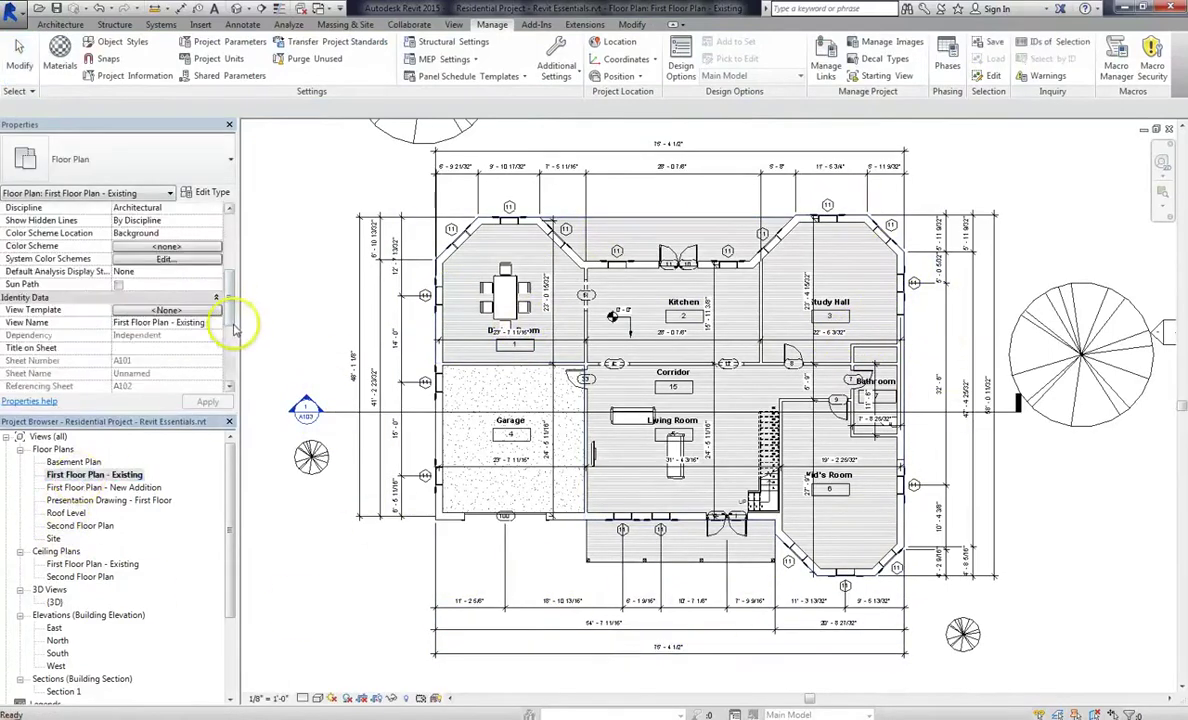
scroll(233, 335, "down", 5)
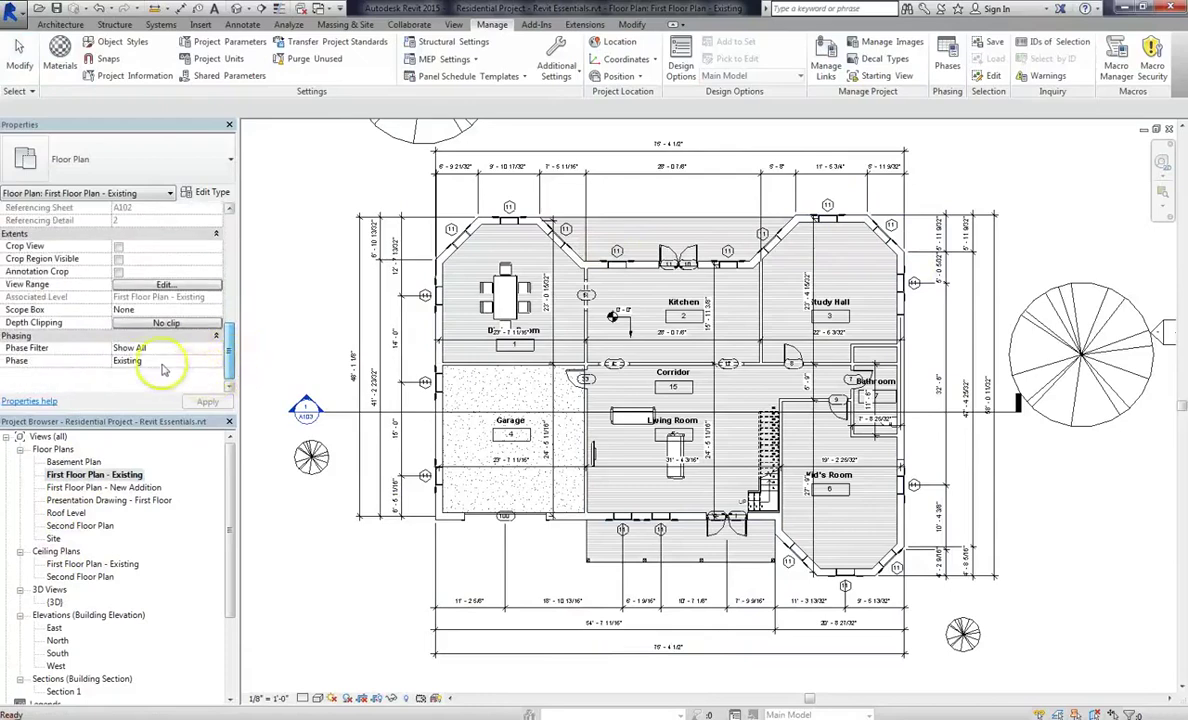
- Open the First Floor Plan - New Addition view and examine its phasing properties and the addition's upper partition wall
double_click(105, 487)
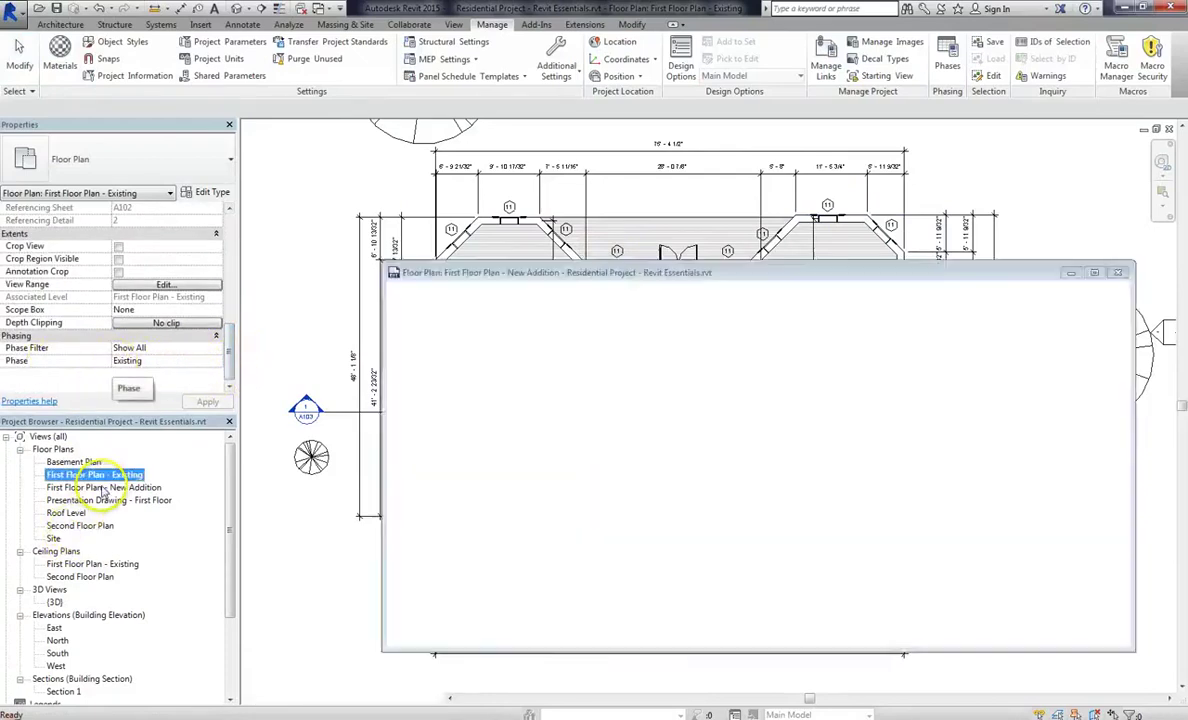
scroll(230, 366, "down", 8)
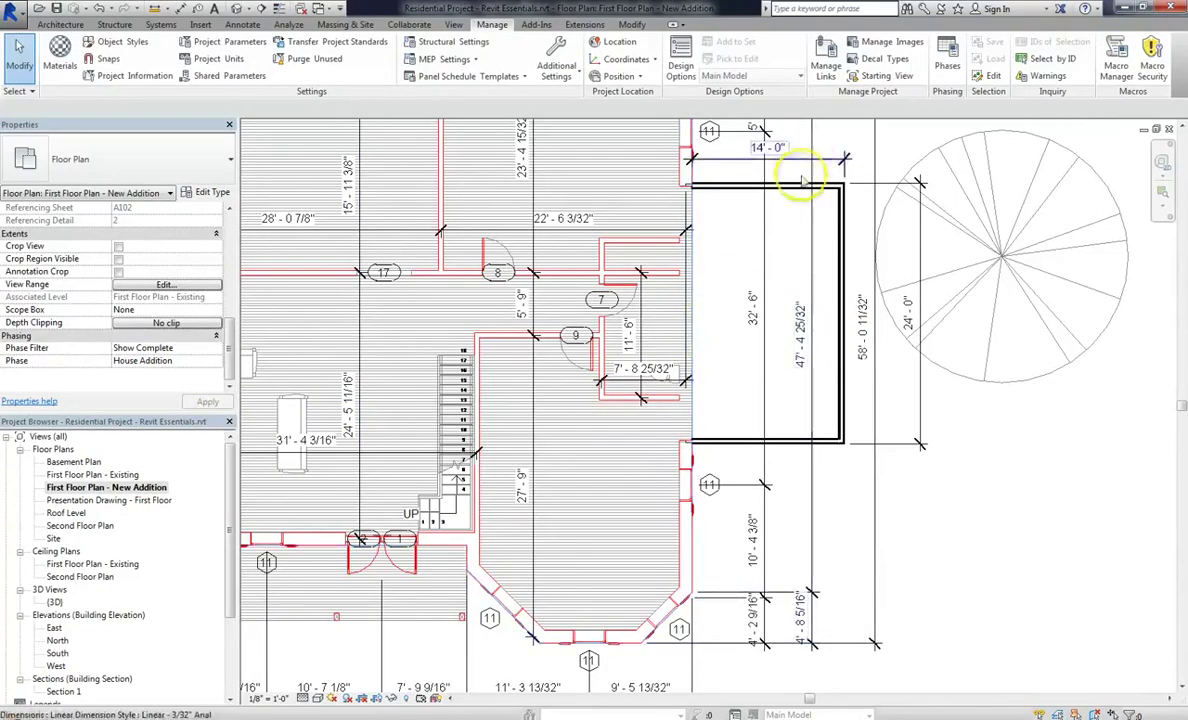
left_click(748, 187)
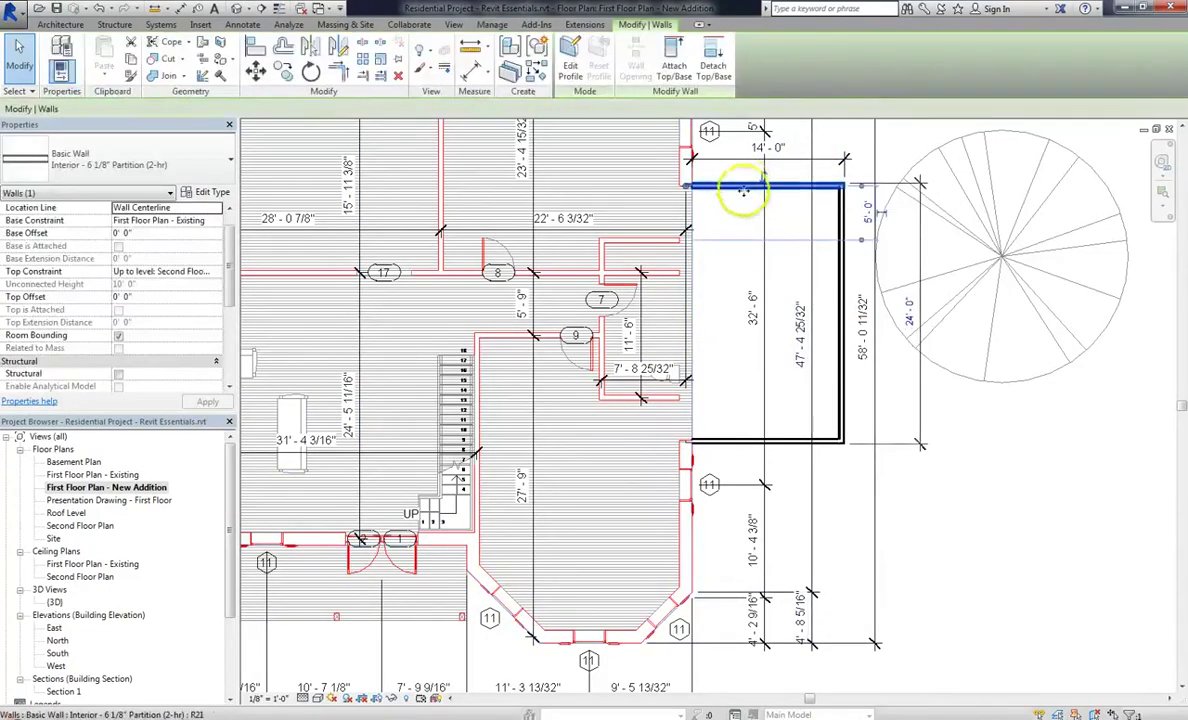
left_click(732, 209)
scroll(700, 495, "down", 3)
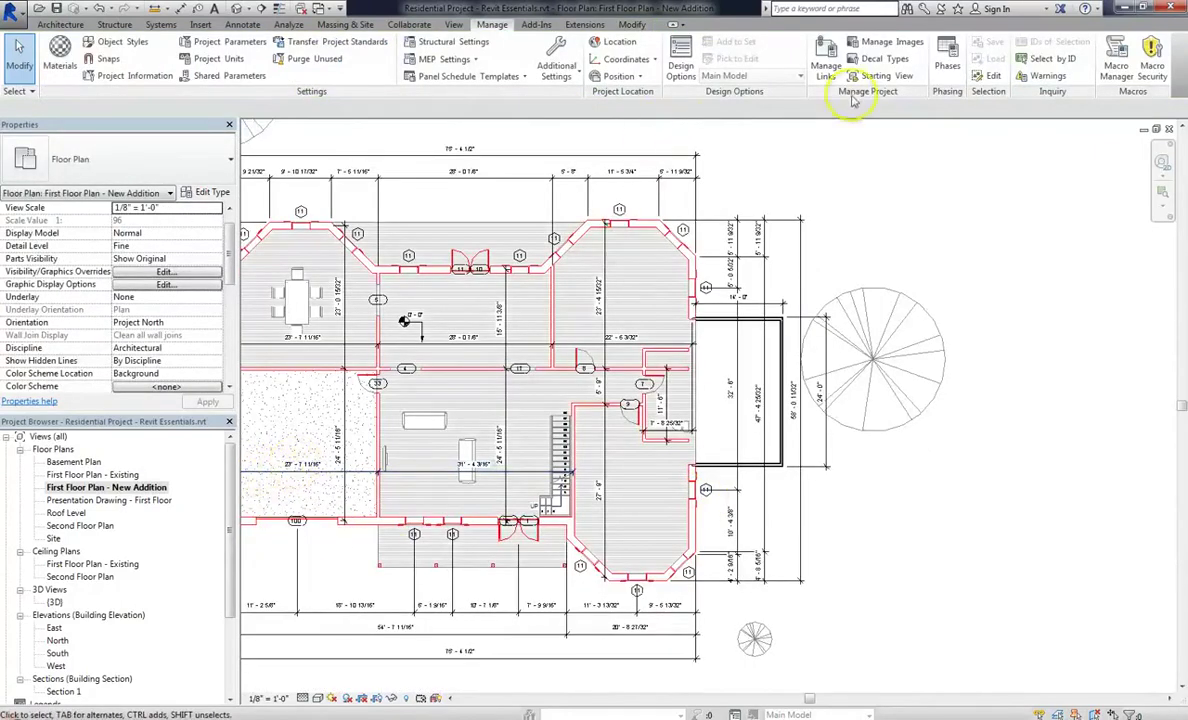
- Review the project's phase filters and phase graphic overrides, and close the phasing settings
left_click(947, 60)
left_click(715, 208)
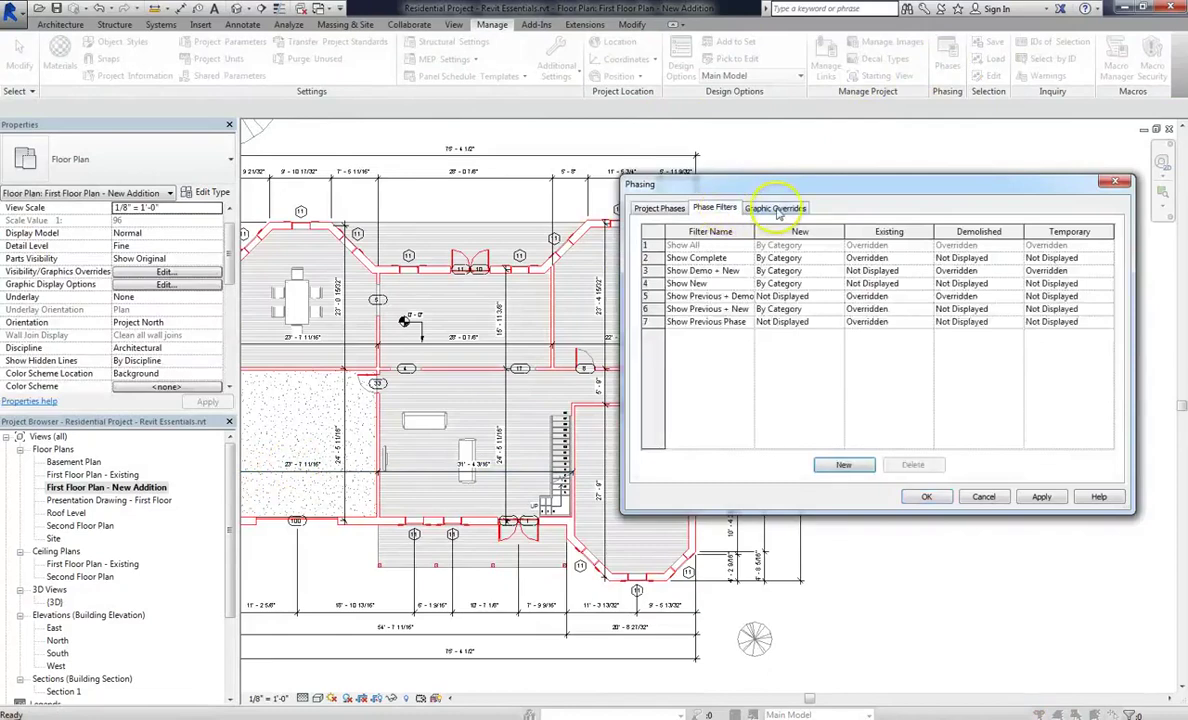
left_click(774, 208)
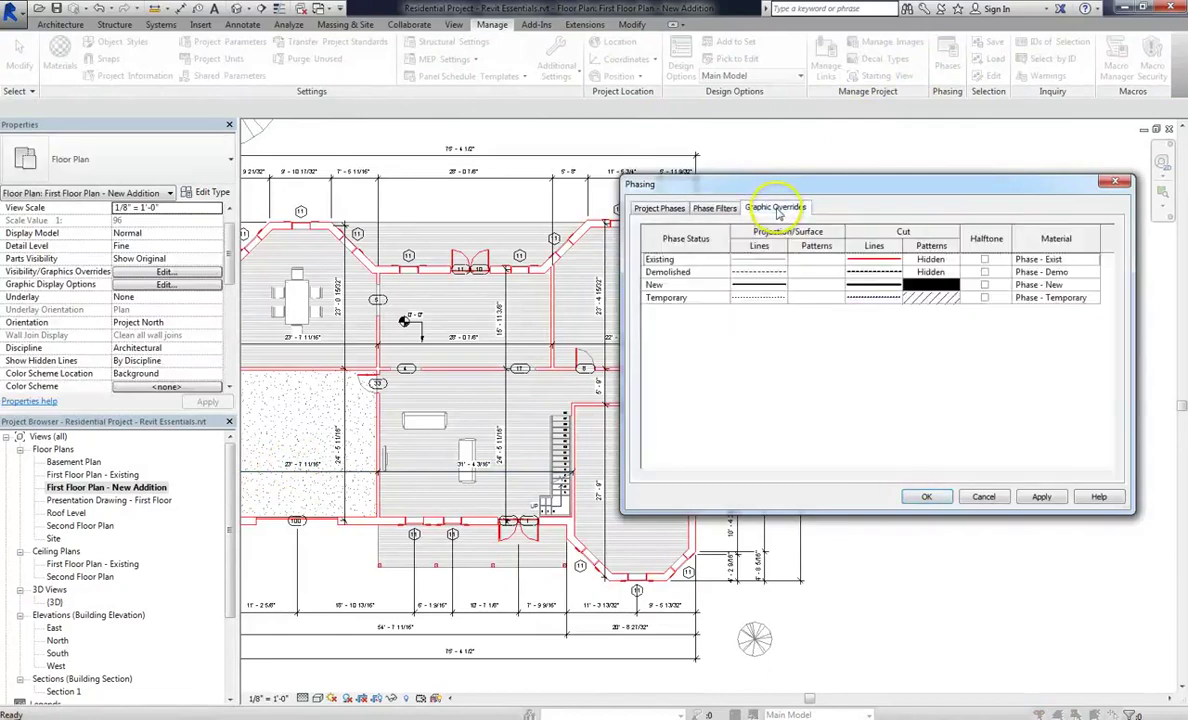
left_click(712, 209)
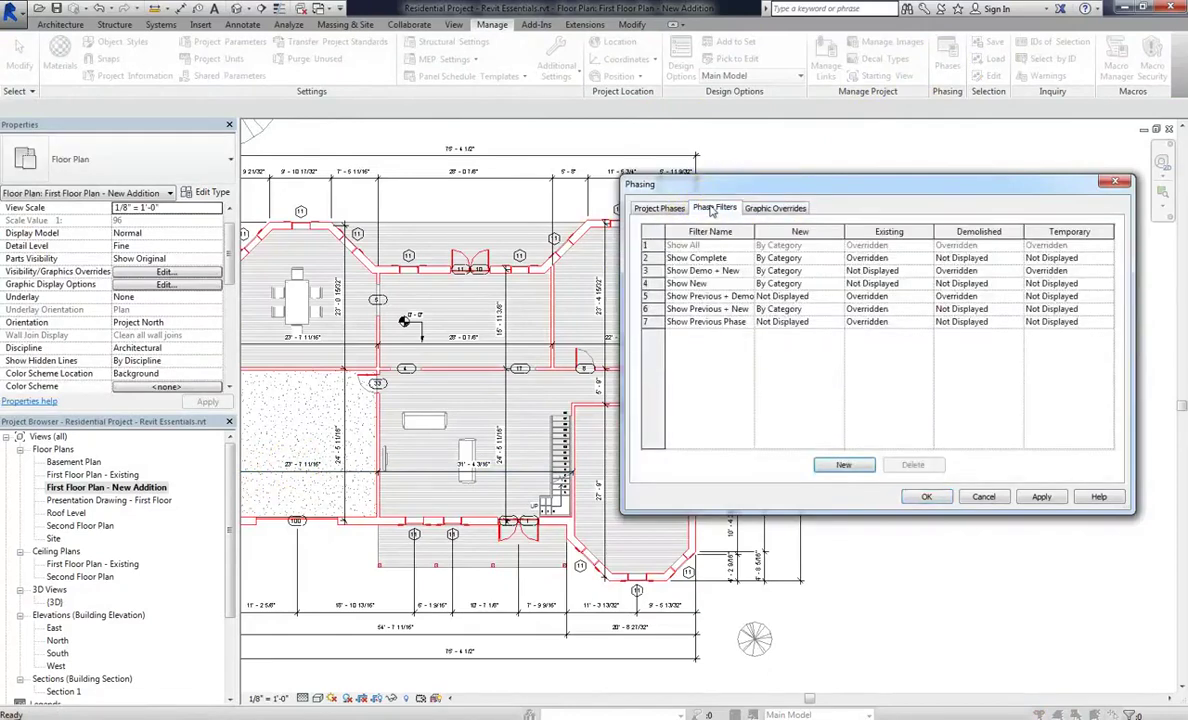
left_click(922, 497)
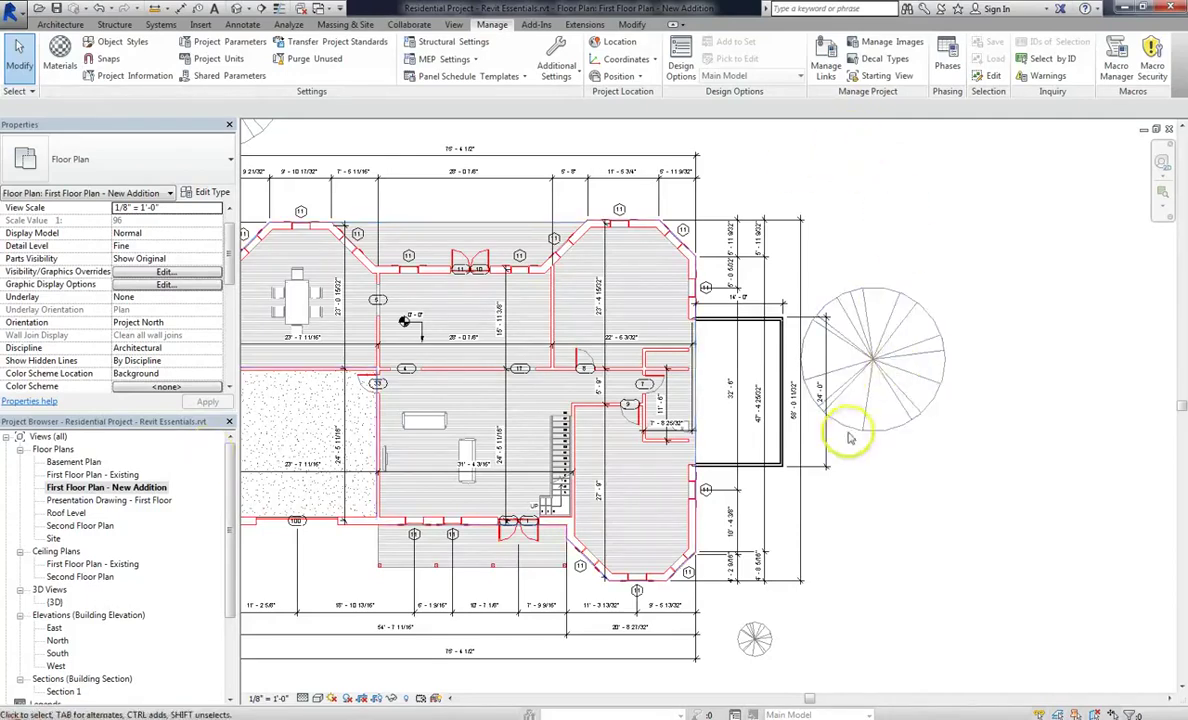
middle_click_drag(286, 504, 445, 599)
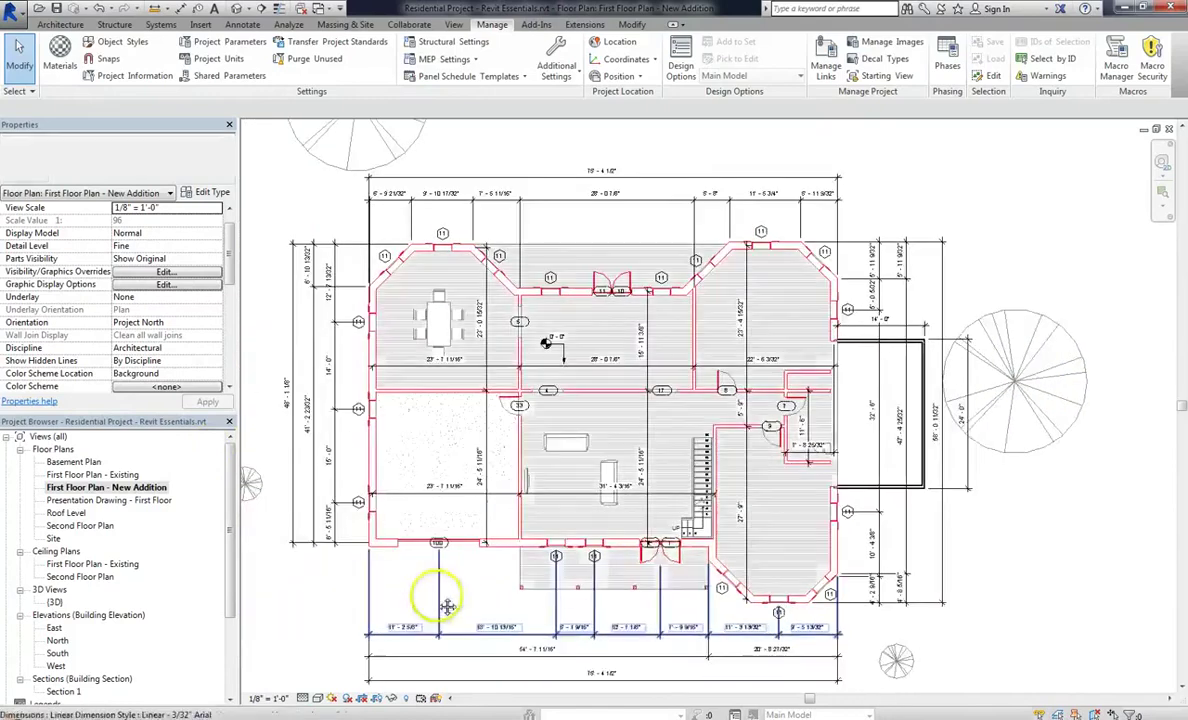